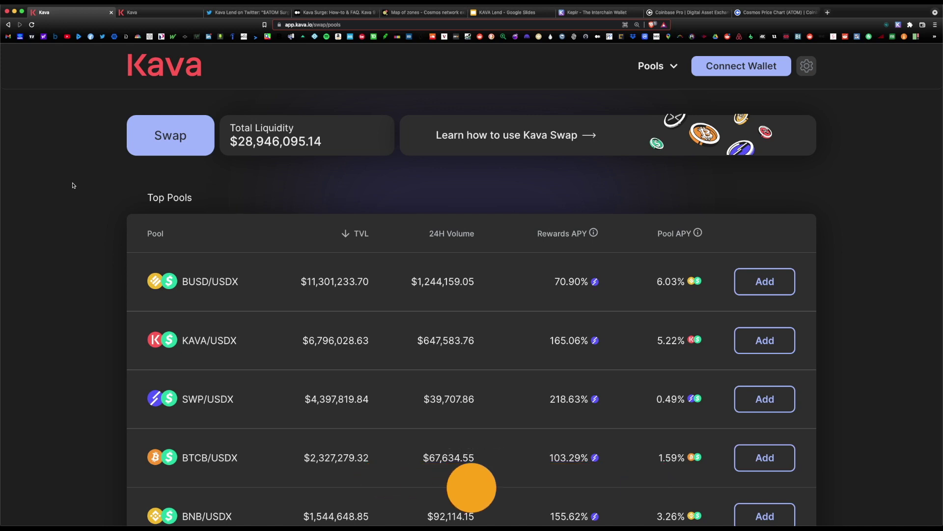
View the ATOM Surge tweet, then scroll Kava's ATOM Surge Pool page to its 44.66% supply reward APY.
{"action": "left_click", "coordinate": [248, 12]}
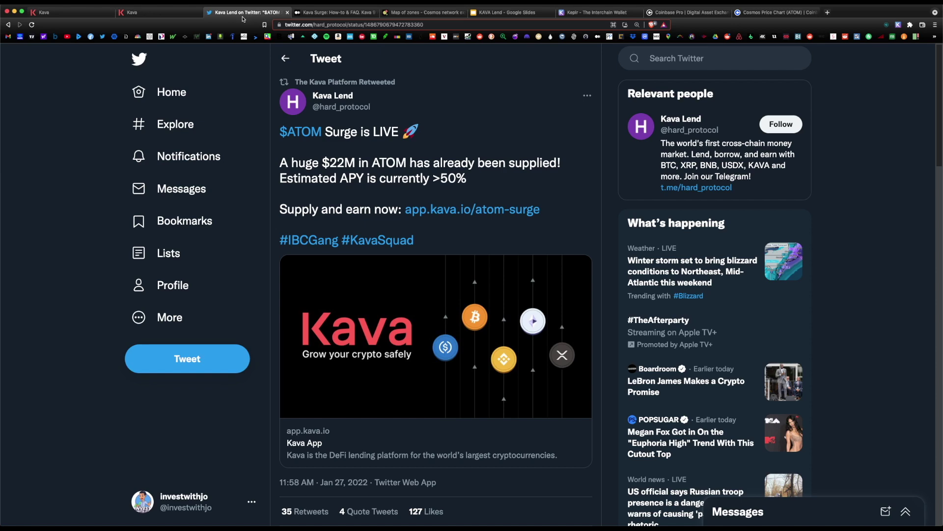
{"action": "key", "text": "ctrl+shift+Tab"}
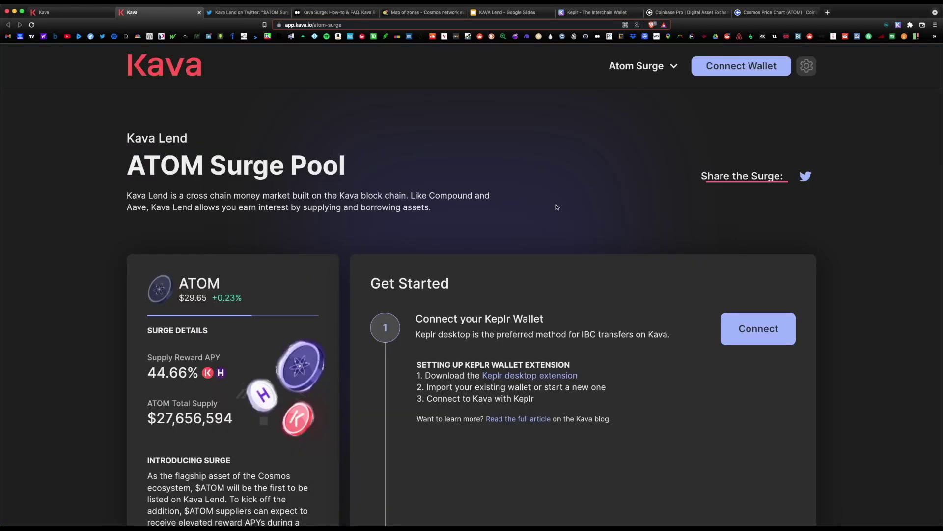
{"action": "scroll", "coordinate": [557, 207], "scroll_direction": "down", "scroll_amount": 3}
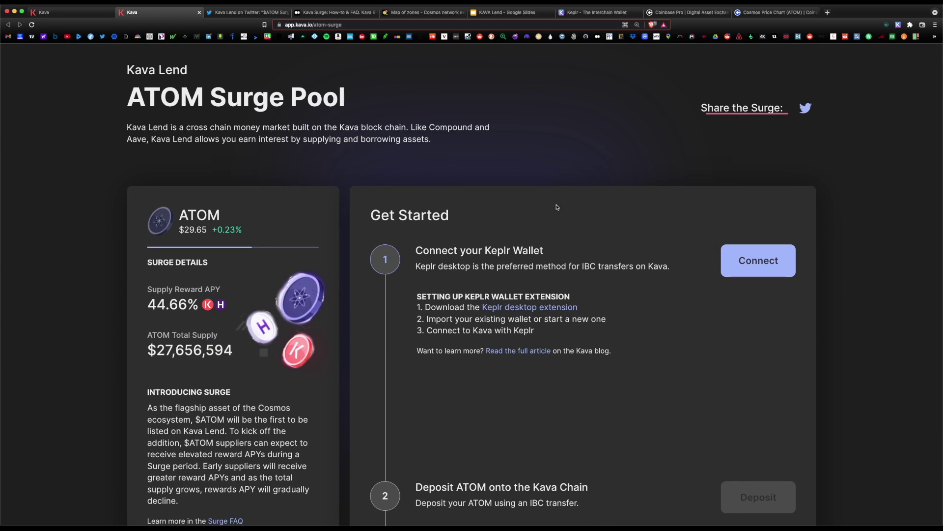
Highlight $LUNA, $OSMO and $AKT in the Surge FAQ listings, then go back to the $22M ATOM tweet.
{"action": "key", "text": "ctrl+Tab"}
{"action": "key", "text": "ctrl+Tab"}
{"action": "left_click_drag", "start_coordinate": [185, 244], "coordinate": [261, 244]}
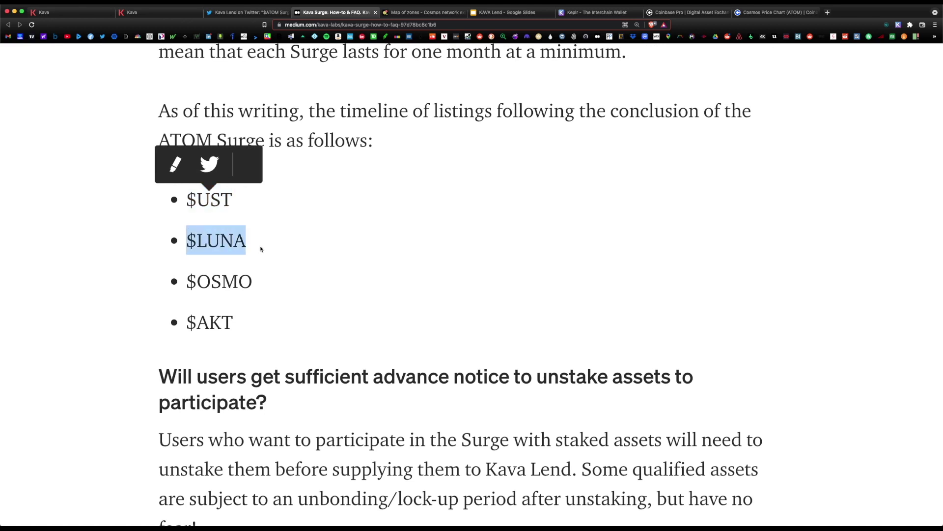
{"action": "left_click_drag", "start_coordinate": [184, 282], "coordinate": [287, 278]}
{"action": "left_click_drag", "start_coordinate": [185, 321], "coordinate": [274, 322]}
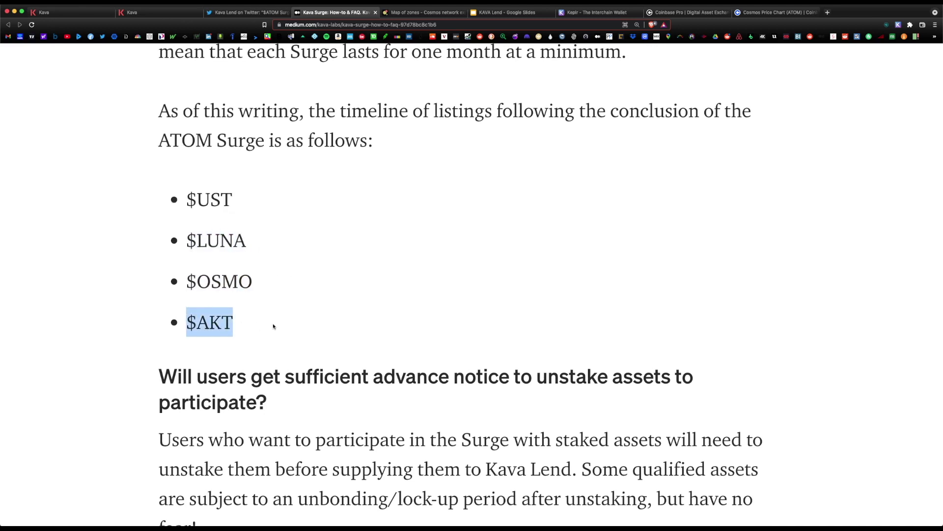
{"action": "key", "text": "ctrl+shift+Tab"}
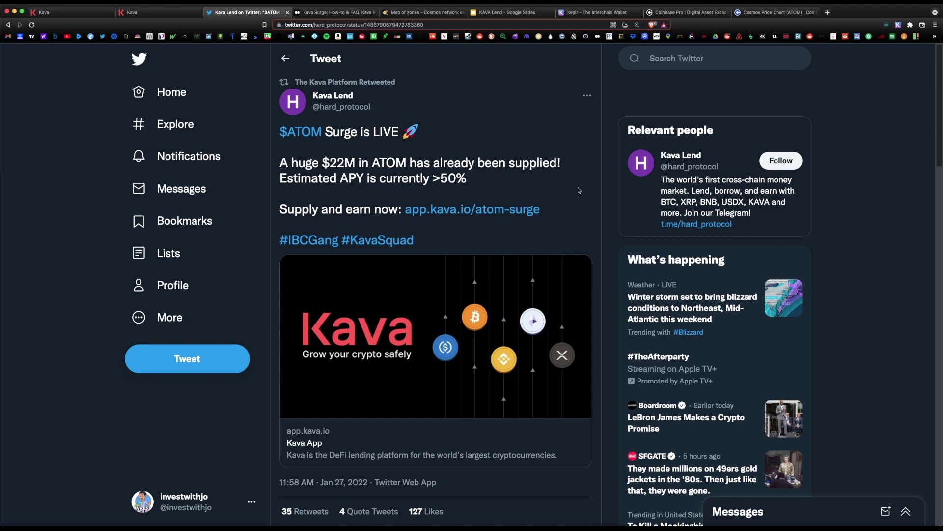
Review Kava's Swap pools, swap trade and Lend markets pages.
{"action": "left_click", "coordinate": [78, 13]}
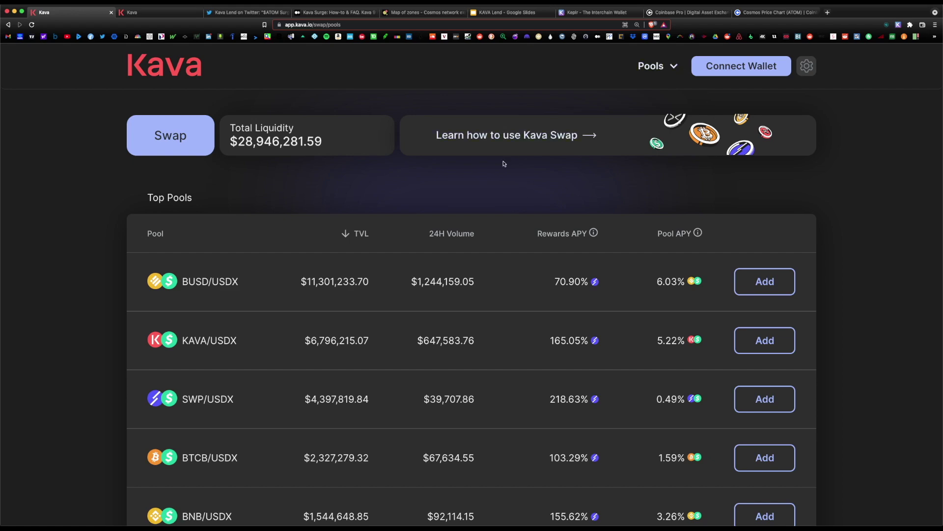
{"action": "scroll", "coordinate": [512, 178], "scroll_direction": "down", "scroll_amount": 2}
{"action": "key", "text": "super+bracketleft"}
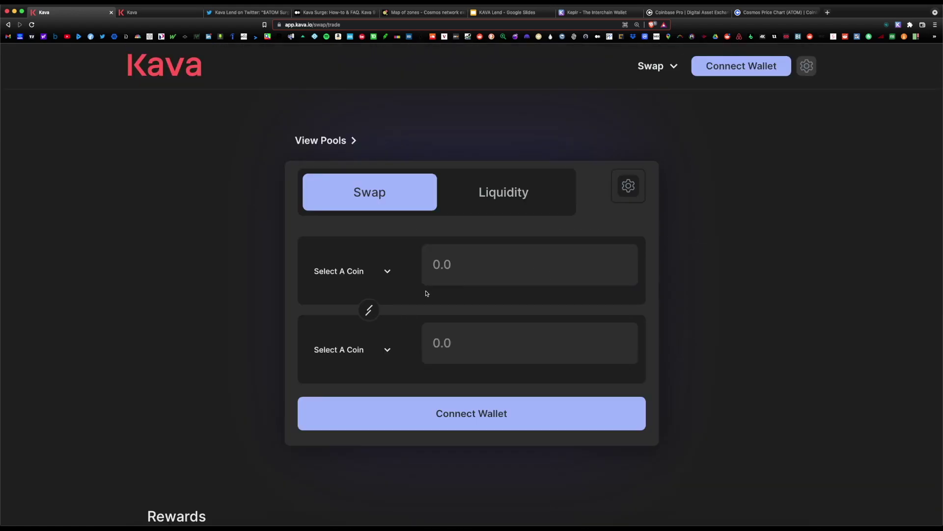
{"action": "key", "text": "super+bracketleft"}
{"action": "scroll", "coordinate": [626, 216], "scroll_direction": "down", "scroll_amount": 10}
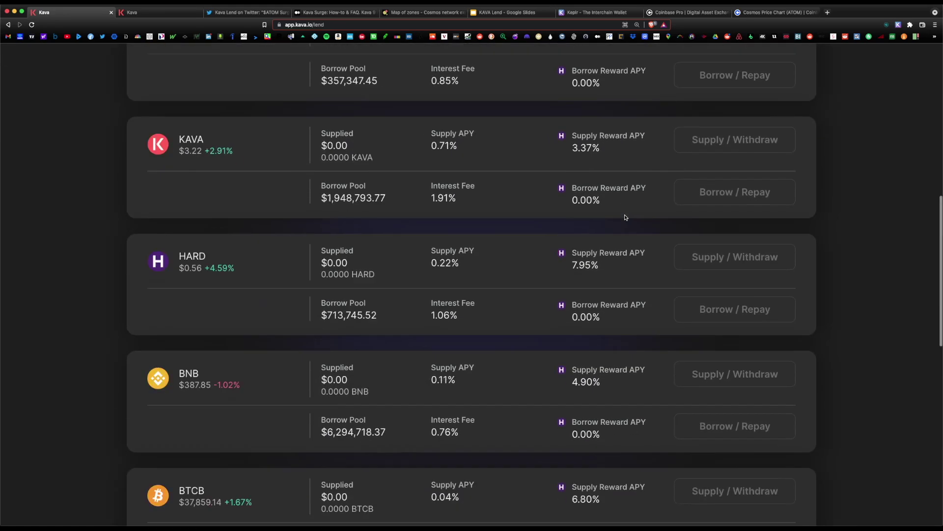
Scroll the Kava Mint markets page to Rewards, then bring up the KAVA Lend slide deck.
{"action": "key", "text": "super+bracketleft"}
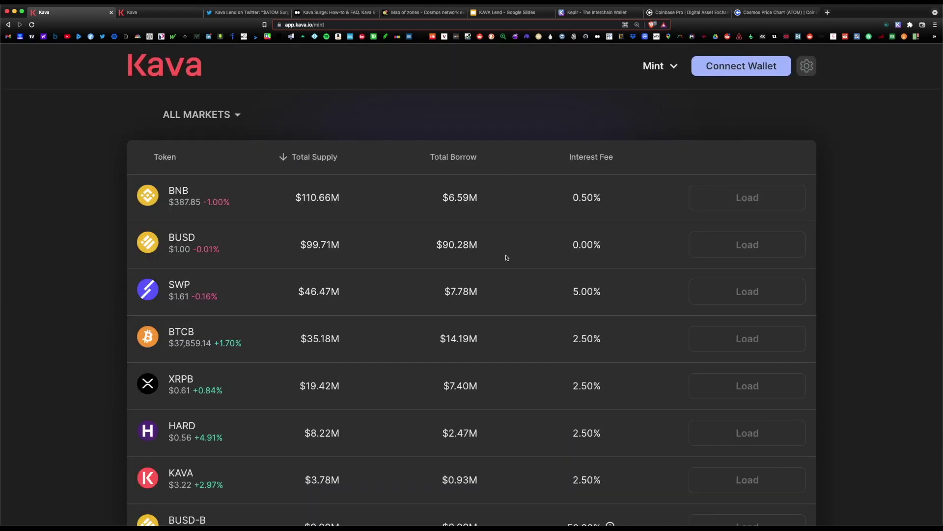
{"action": "scroll", "coordinate": [506, 257], "scroll_direction": "down", "scroll_amount": 5}
{"action": "scroll", "coordinate": [506, 257], "scroll_direction": "down", "scroll_amount": 2}
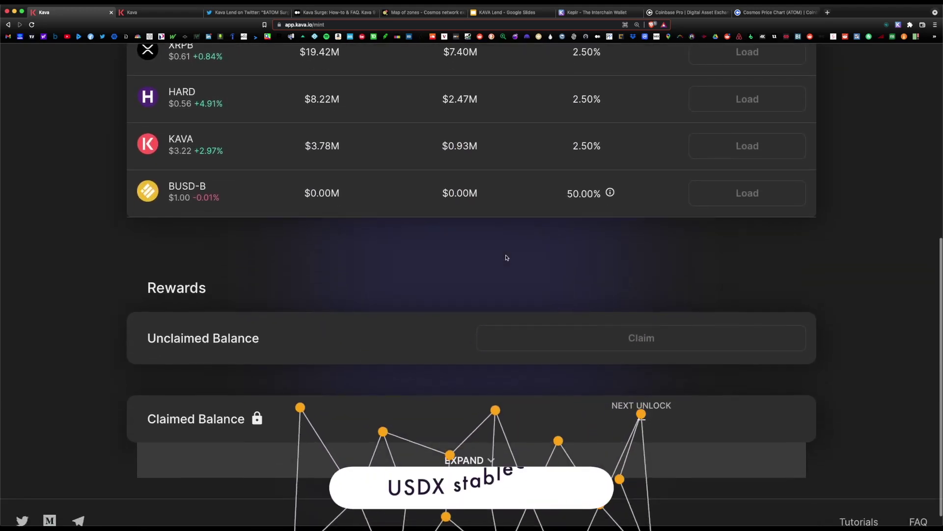
{"action": "scroll", "coordinate": [505, 257], "scroll_direction": "up", "scroll_amount": 10}
{"action": "key", "text": "super+6"}
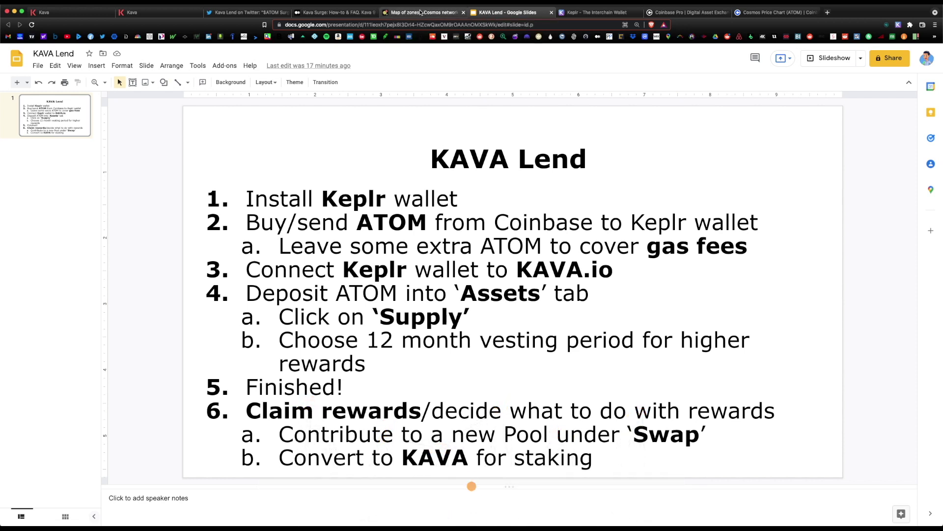
Scroll through Map of Zones' Most Active Zones table, led by Osmosis at 613,202 transfers.
{"action": "left_click", "coordinate": [408, 18]}
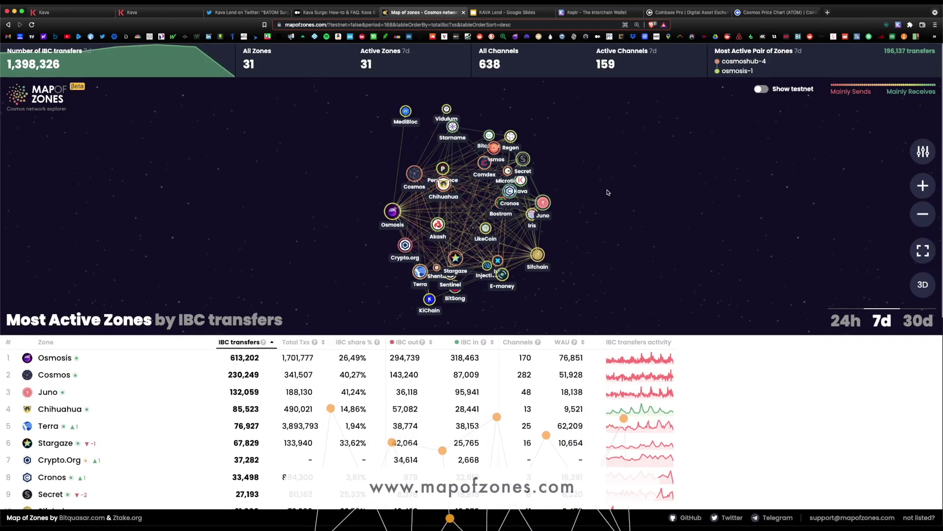
{"action": "scroll", "coordinate": [241, 387], "scroll_direction": "down", "scroll_amount": 2}
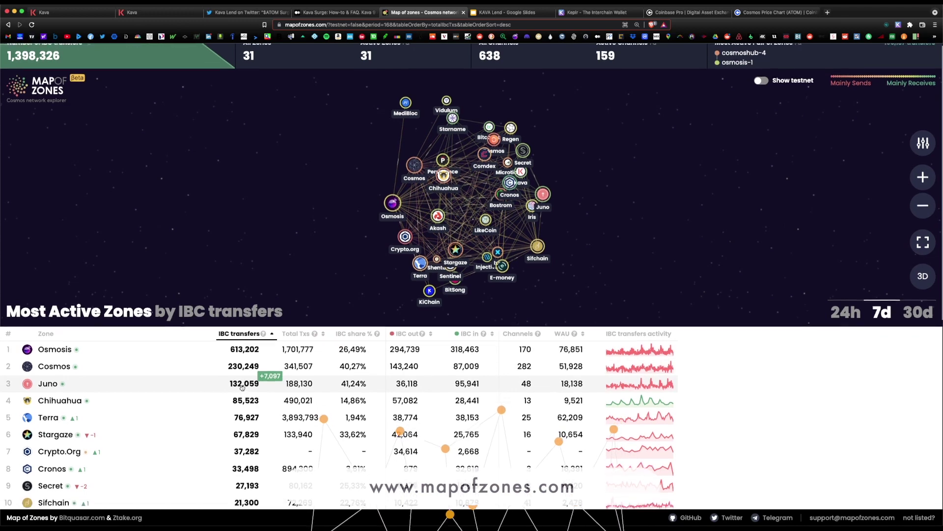
{"action": "scroll", "coordinate": [241, 387], "scroll_direction": "down", "scroll_amount": 5}
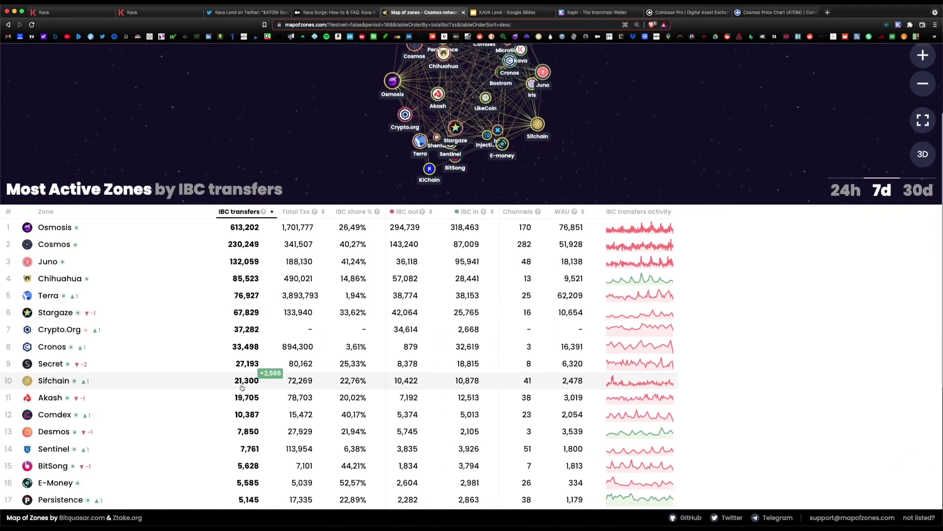
{"action": "scroll", "coordinate": [241, 387], "scroll_direction": "down", "scroll_amount": 3}
{"action": "scroll", "coordinate": [269, 384], "scroll_direction": "up", "scroll_amount": 7}
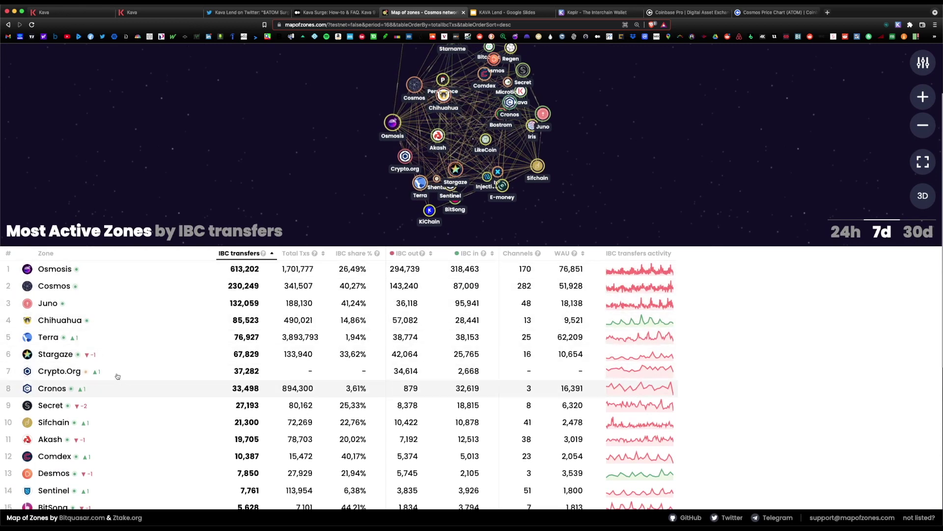
{"action": "scroll", "coordinate": [104, 390], "scroll_direction": "down", "scroll_amount": 1}
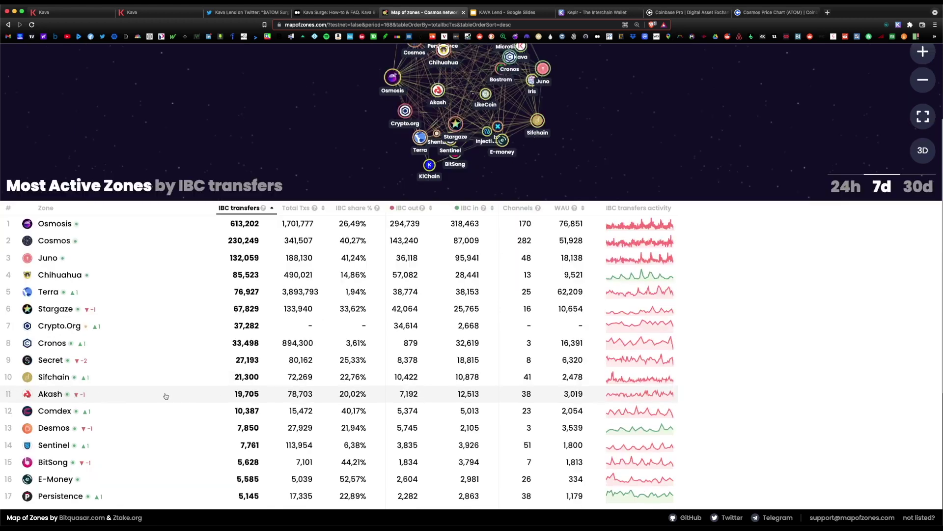
{"action": "scroll", "coordinate": [136, 369], "scroll_direction": "down", "scroll_amount": 3}
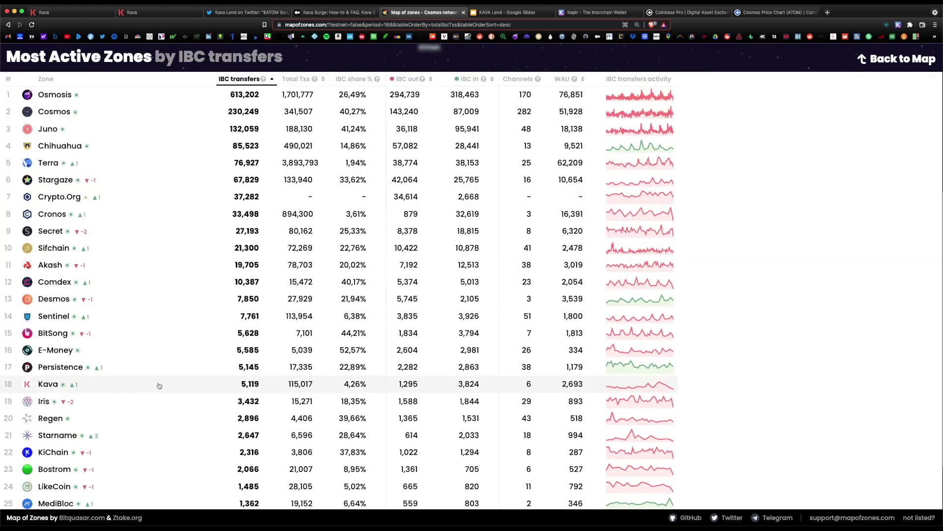
{"action": "scroll", "coordinate": [158, 451], "scroll_direction": "down", "scroll_amount": 3}
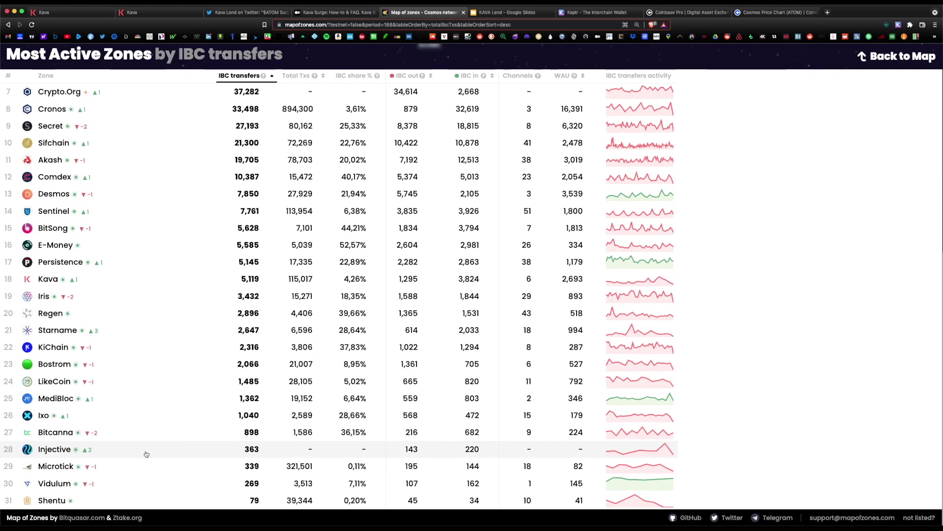
{"action": "scroll", "coordinate": [146, 454], "scroll_direction": "up", "scroll_amount": 6}
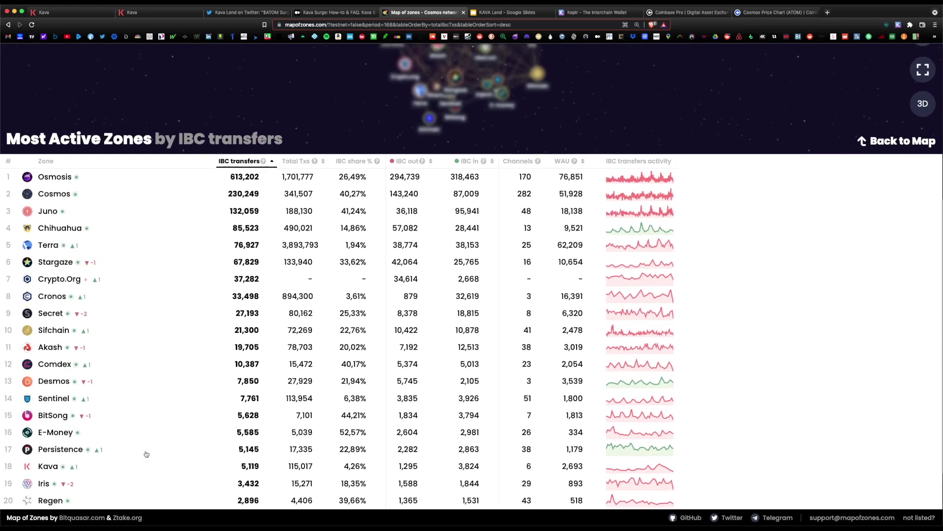
{"action": "scroll", "coordinate": [146, 454], "scroll_direction": "up", "scroll_amount": 1}
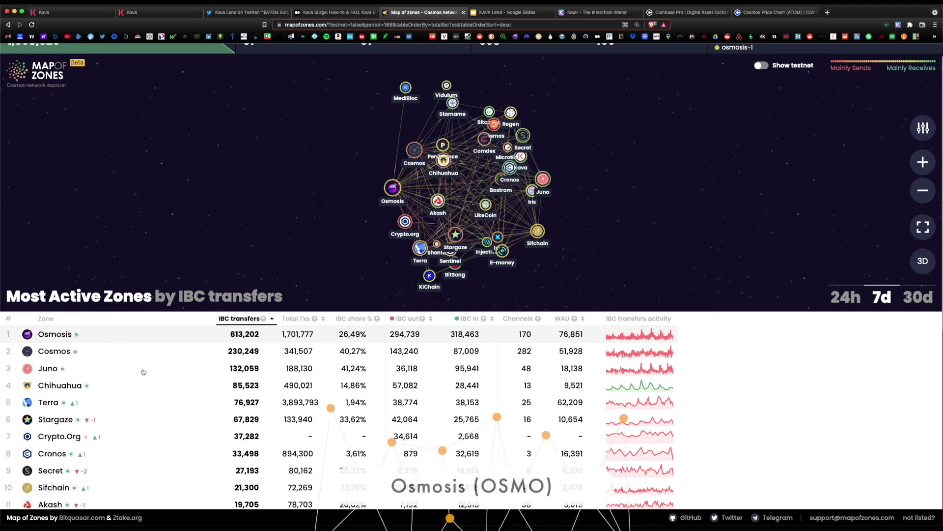
Browse the list of tokens that can be swapped from on the Osmosis Trade page.
{"action": "scroll", "coordinate": [163, 446], "scroll_direction": "down", "scroll_amount": 5}
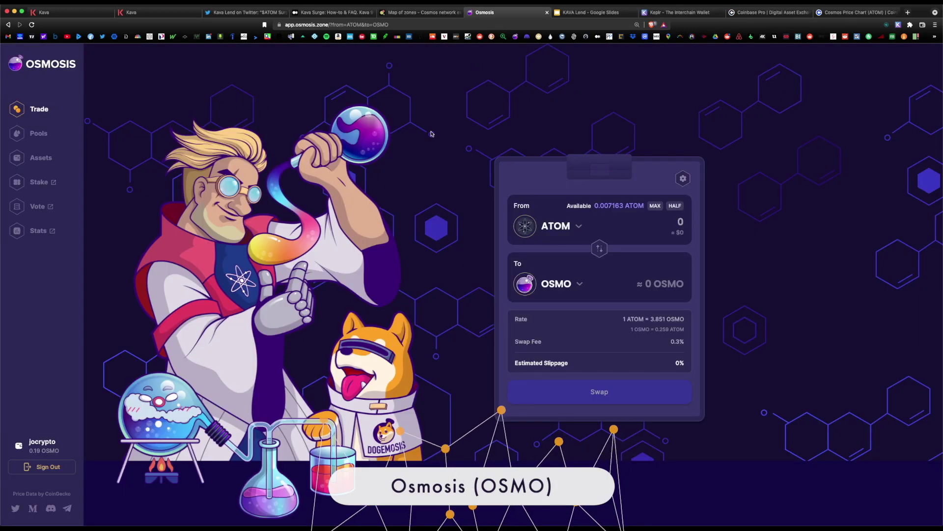
{"action": "left_click", "coordinate": [579, 228]}
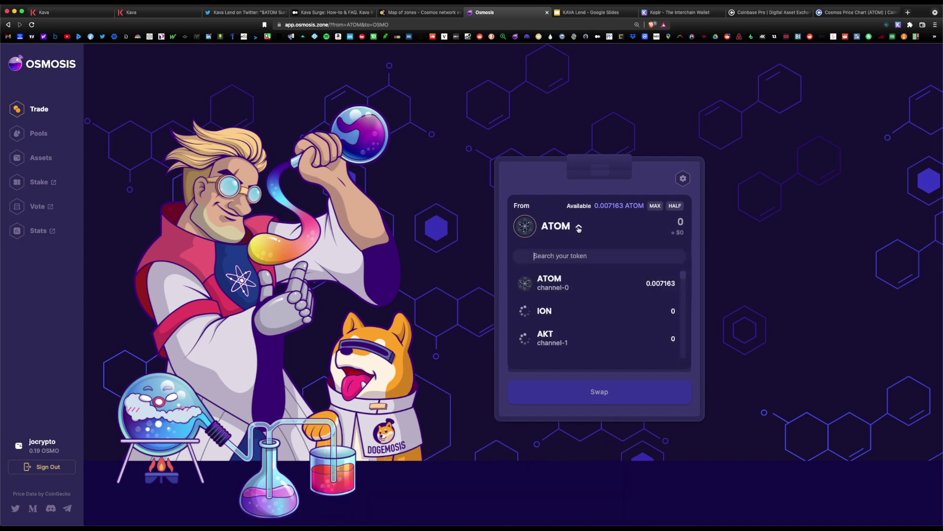
{"action": "scroll", "coordinate": [618, 308], "scroll_direction": "down", "scroll_amount": 2}
{"action": "scroll", "coordinate": [618, 307], "scroll_direction": "down", "scroll_amount": 2}
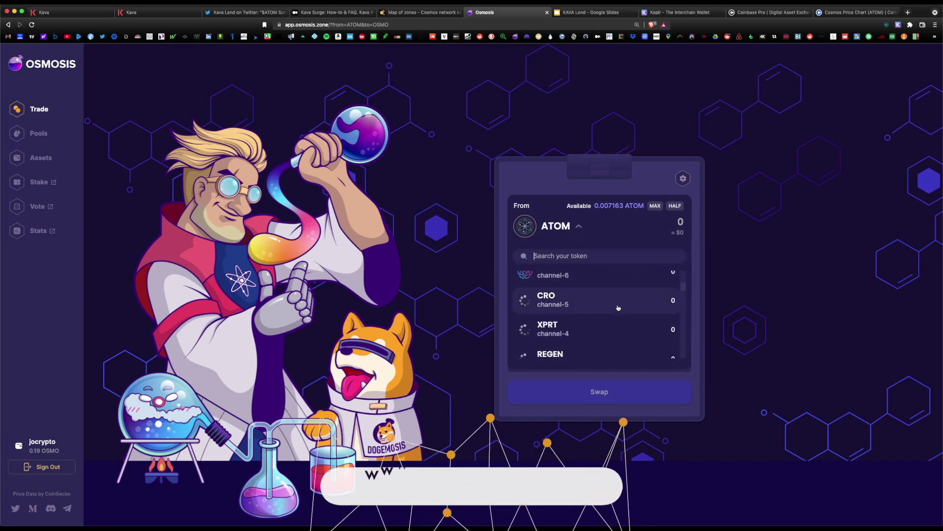
{"action": "left_click", "coordinate": [810, 343]}
Check the receivable tokens and the Osmosis Pools overview, then close Osmosis.
{"action": "left_click", "coordinate": [572, 283]}
{"action": "scroll", "coordinate": [582, 374], "scroll_direction": "down", "scroll_amount": 4}
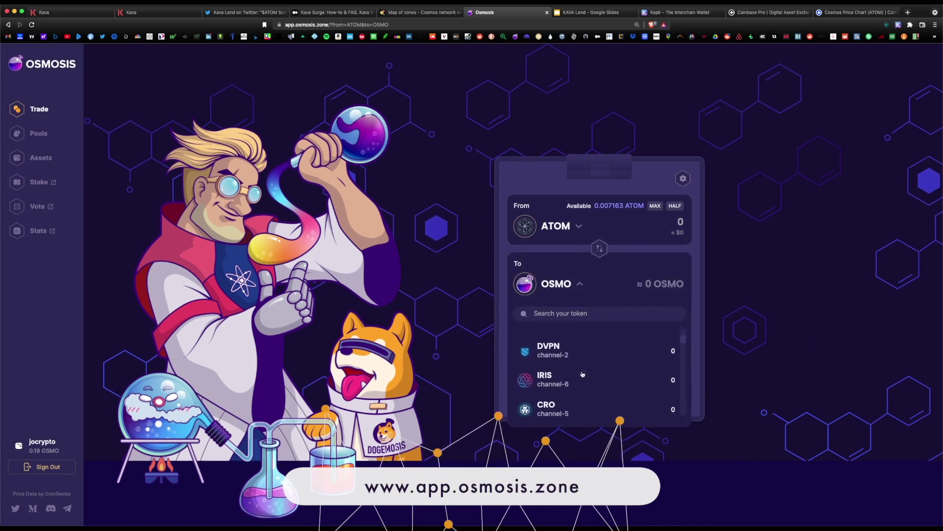
{"action": "left_click", "coordinate": [473, 303]}
{"action": "left_click", "coordinate": [40, 133]}
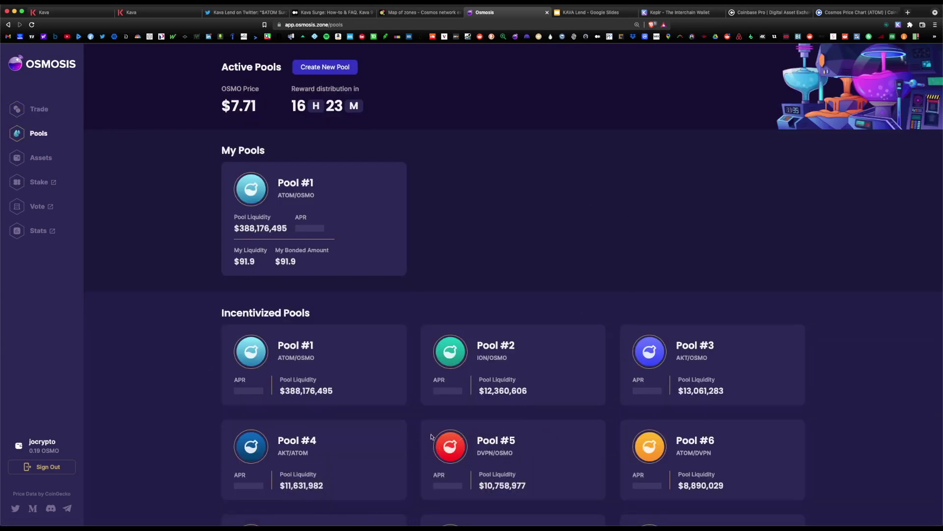
{"action": "key", "text": "super+w"}
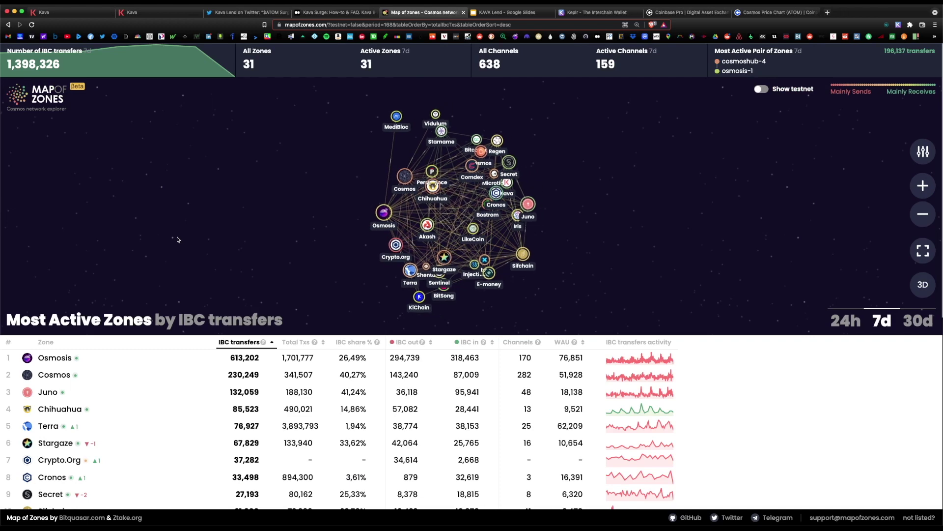
Scroll the zones table back to the top, then pass through the Kava tab to the KAVA Lend slides.
{"action": "scroll", "coordinate": [176, 305], "scroll_direction": "down", "scroll_amount": 2}
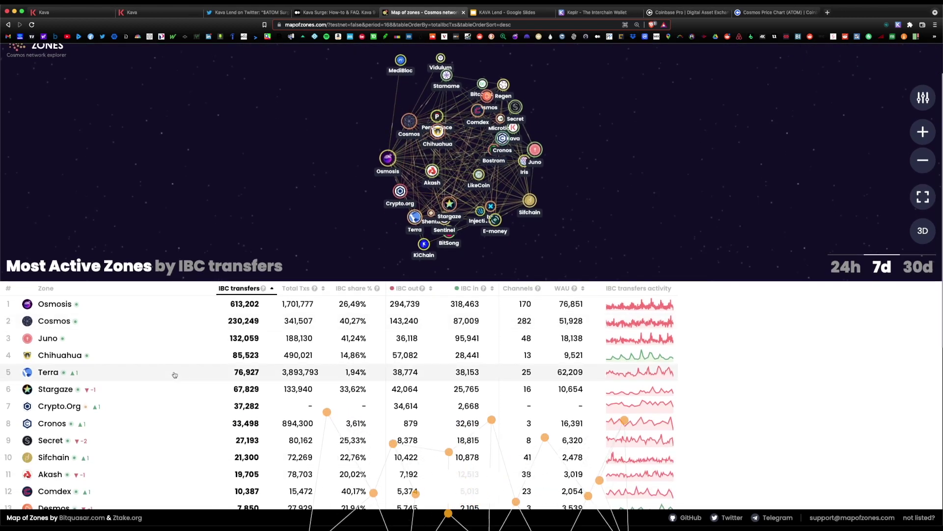
{"action": "scroll", "coordinate": [175, 374], "scroll_direction": "down", "scroll_amount": 1}
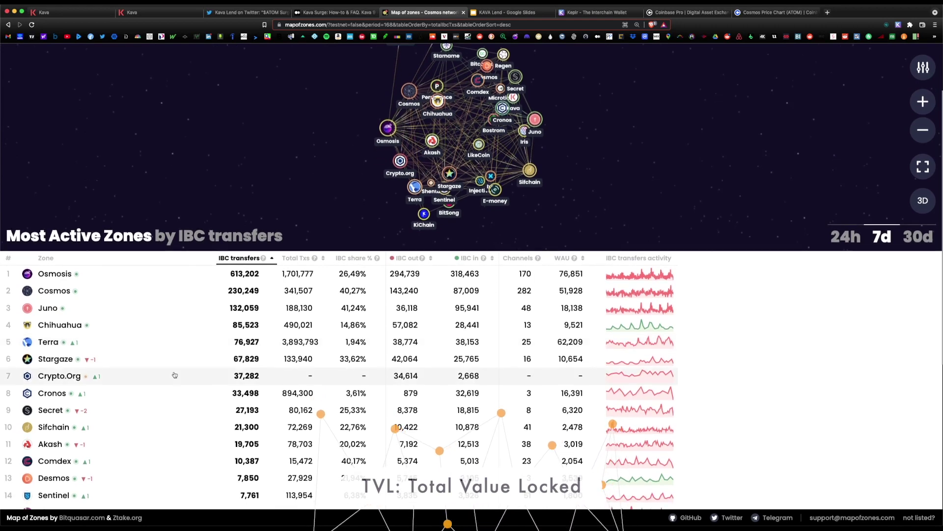
{"action": "scroll", "coordinate": [175, 374], "scroll_direction": "up", "scroll_amount": 1}
{"action": "scroll", "coordinate": [174, 375], "scroll_direction": "up", "scroll_amount": 2}
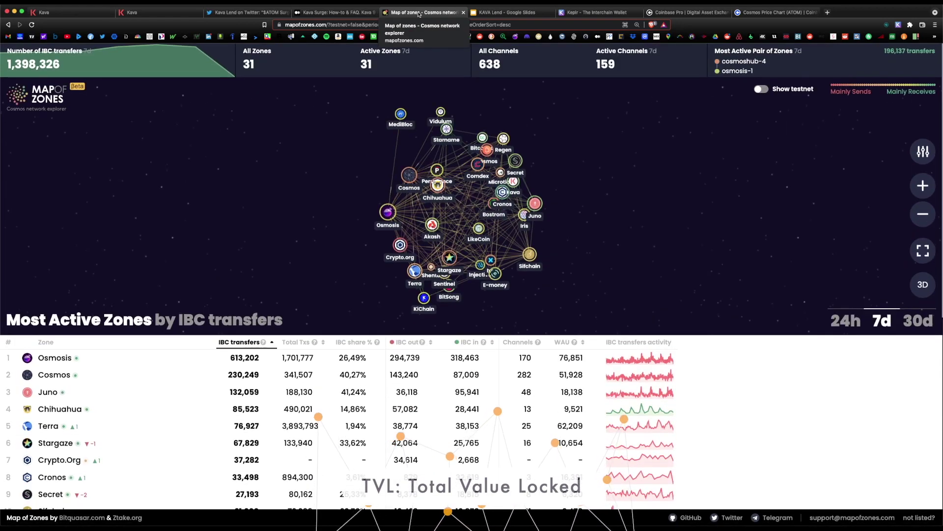
{"action": "left_click", "coordinate": [138, 12]}
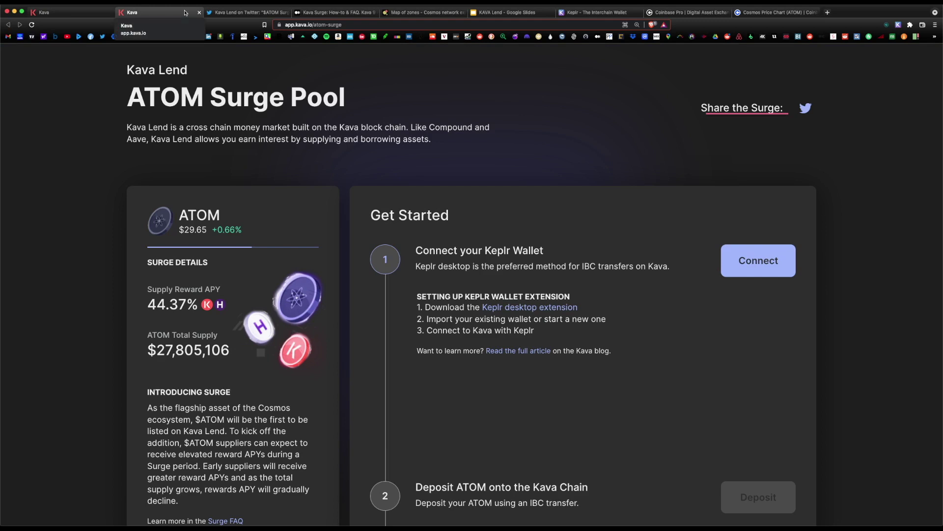
{"action": "left_click", "coordinate": [506, 12]}
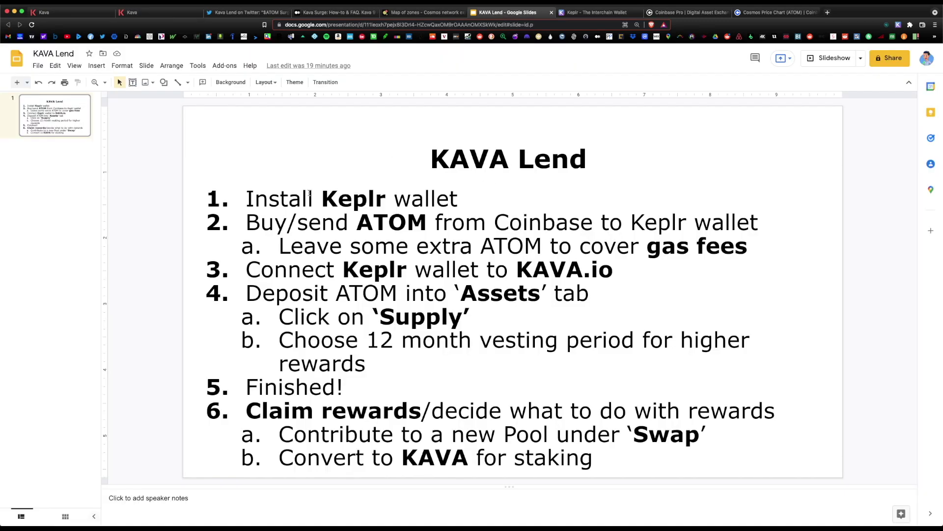
Switch to the Keplr extension's Chrome Web Store listing, already installed in Brave.
{"action": "left_click", "coordinate": [587, 12]}
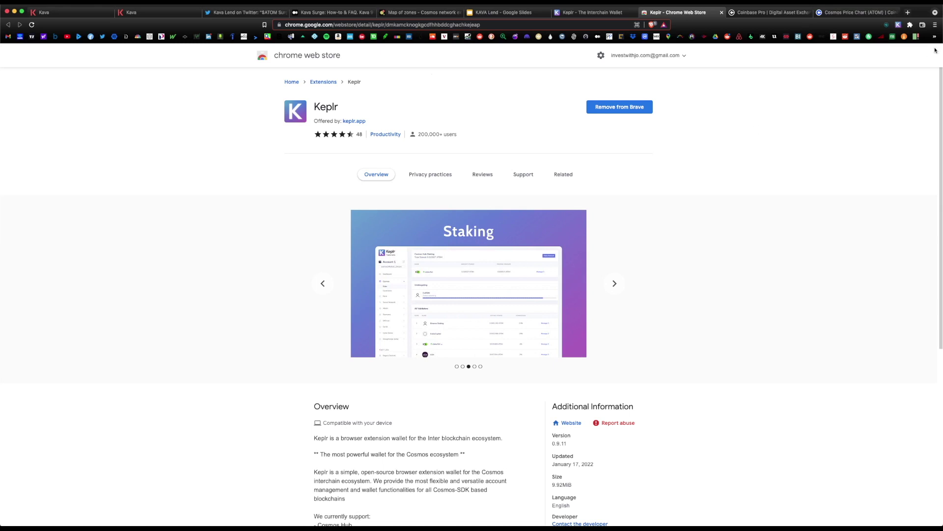
Check the Keplr wallet's Cosmos balance and scroll its supported chains, then return to the KAVA Lend slides.
{"action": "left_click", "coordinate": [898, 25]}
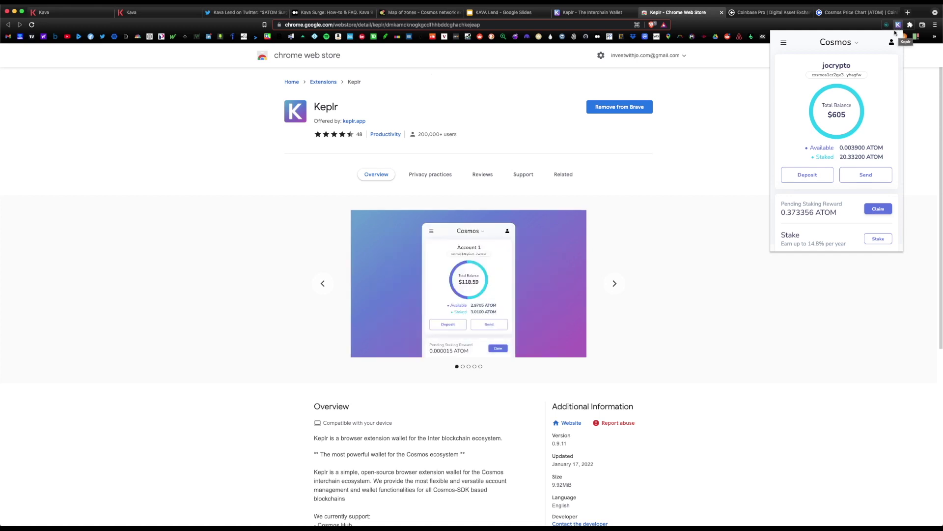
{"action": "left_click", "coordinate": [855, 46]}
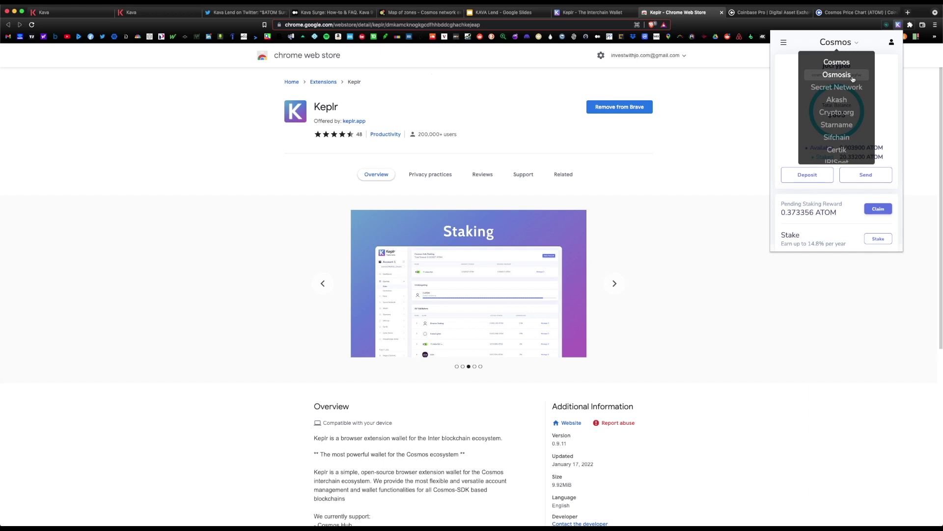
{"action": "scroll", "coordinate": [853, 84], "scroll_direction": "down", "scroll_amount": 10}
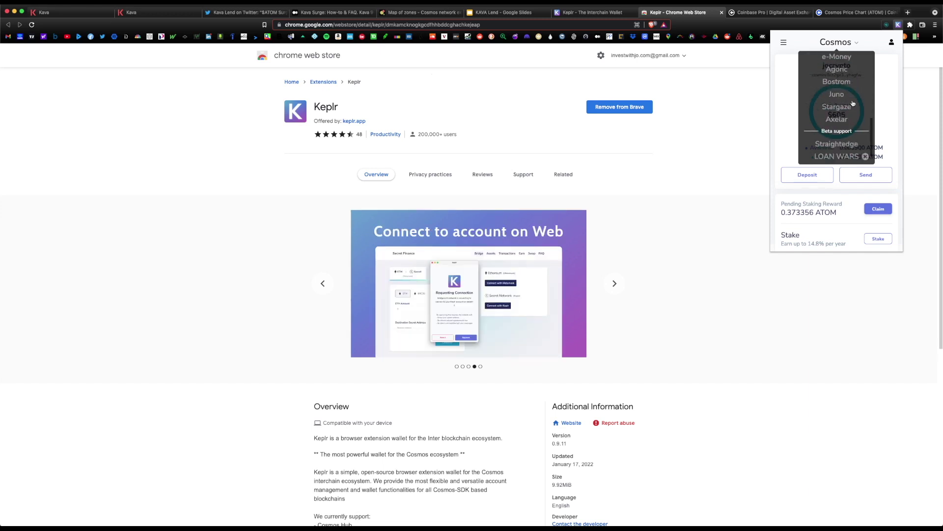
{"action": "scroll", "coordinate": [853, 103], "scroll_direction": "up", "scroll_amount": 10}
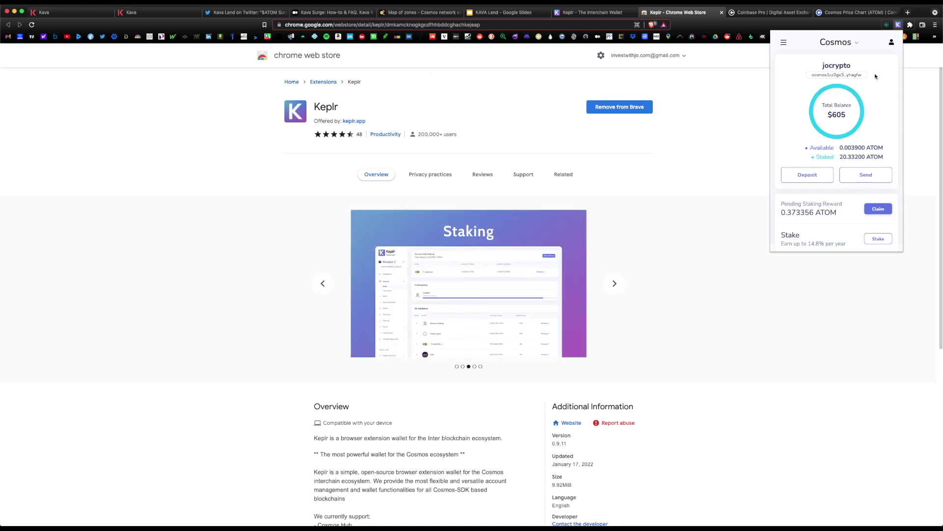
{"action": "left_click", "coordinate": [514, 11]}
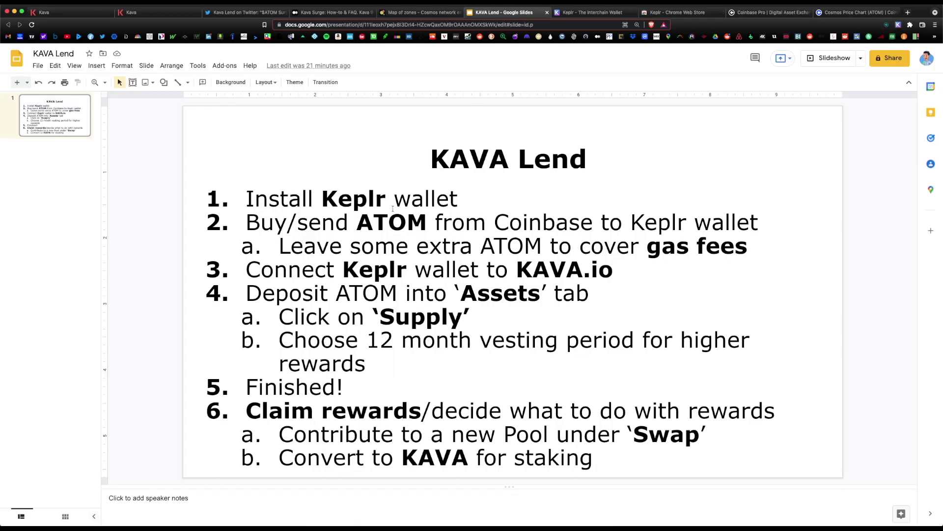
Highlight step 2 about buying ATOM, then start a withdrawal from the Coinbase Pro ATOM portfolio.
{"action": "left_click_drag", "start_coordinate": [246, 224], "coordinate": [634, 222]}
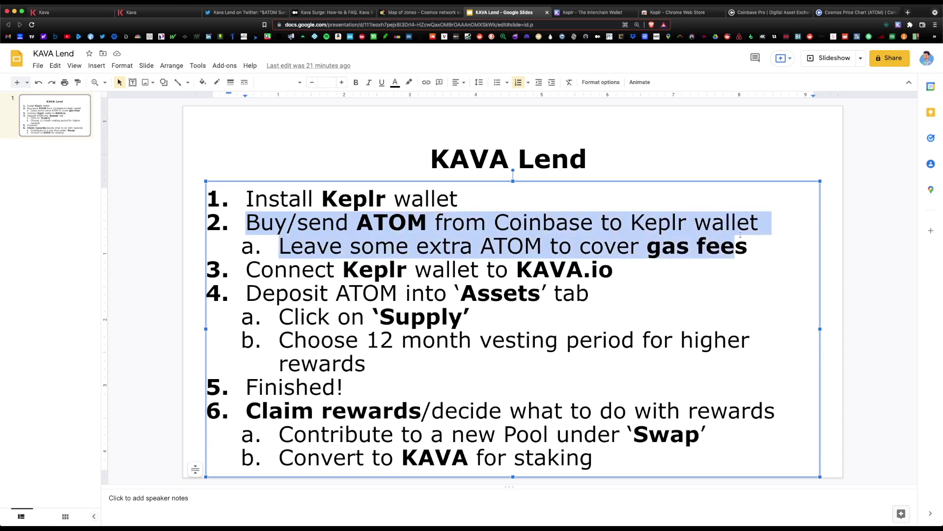
{"action": "left_click_drag", "start_coordinate": [740, 235], "coordinate": [761, 226]}
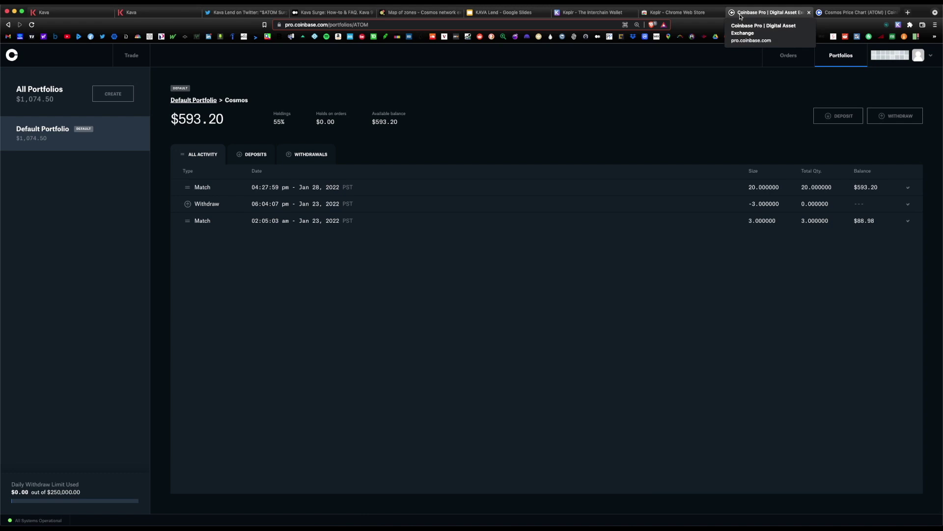
{"action": "left_click", "coordinate": [845, 13]}
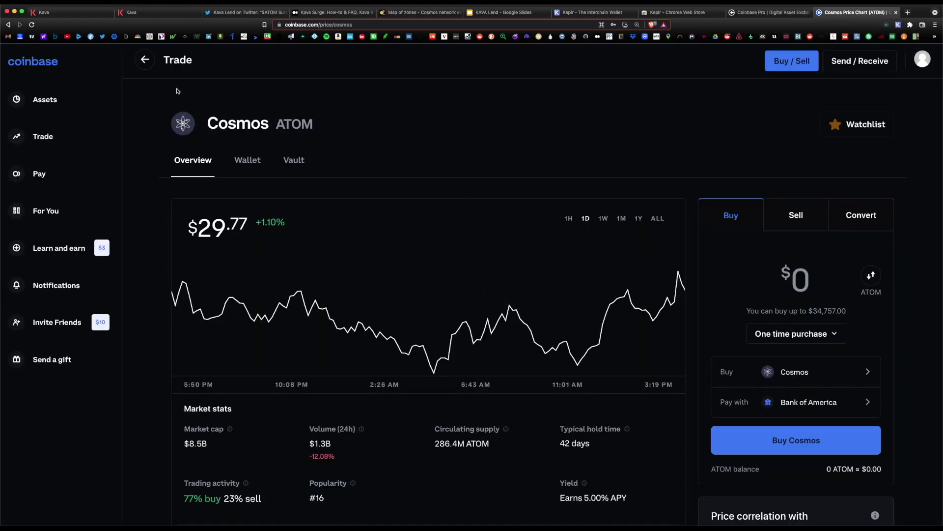
{"action": "key", "text": "ctrl+shift+Tab"}
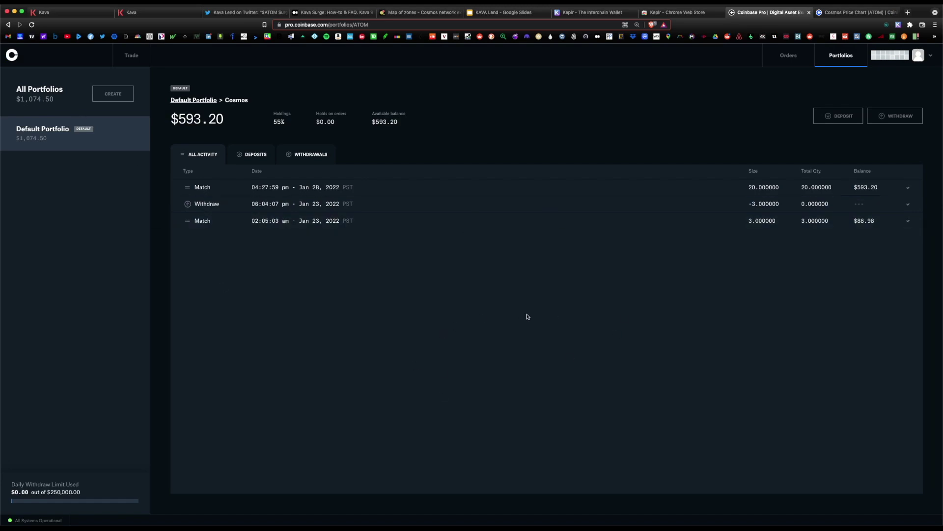
{"action": "left_click", "coordinate": [903, 115]}
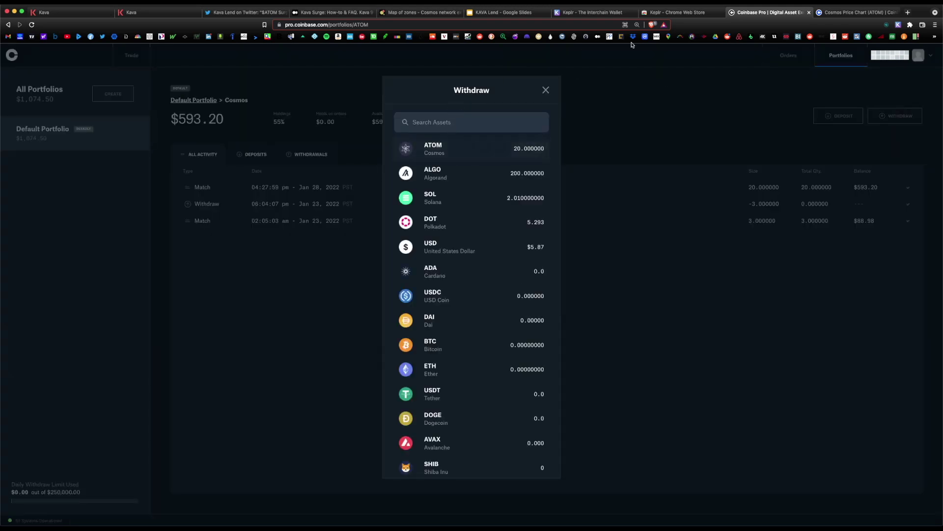
Show Coinbase's Cosmos send amount in ATOM, copy the Keplr Cosmos address, and return to Coinbase Pro.
{"action": "left_click", "coordinate": [859, 12]}
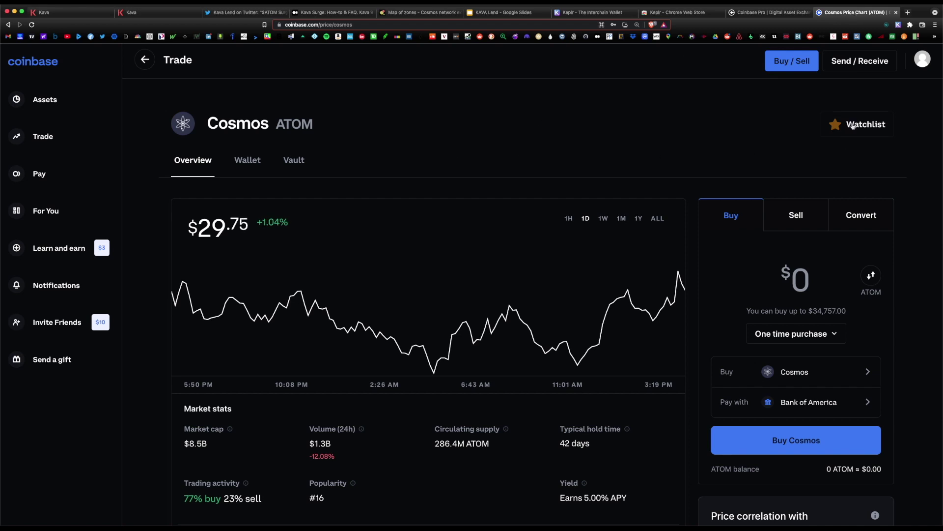
{"action": "left_click", "coordinate": [862, 61]}
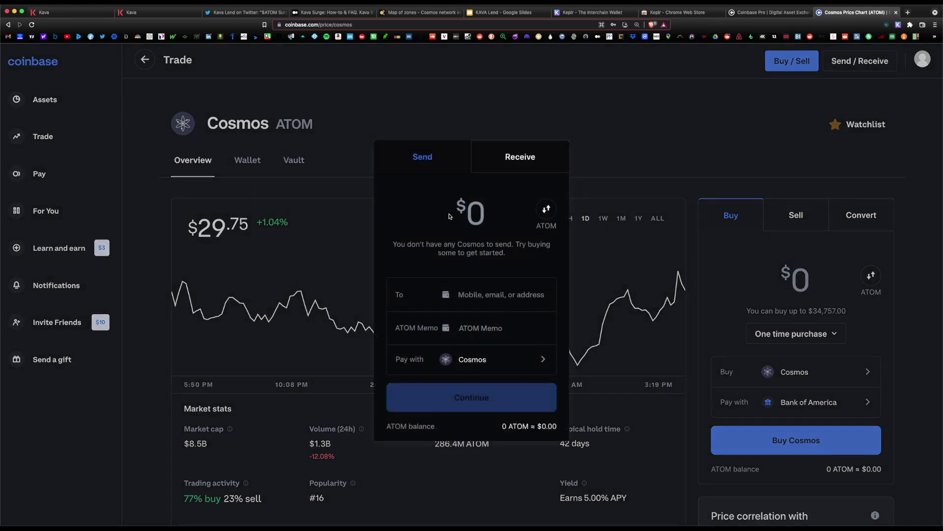
{"action": "left_click", "coordinate": [546, 210]}
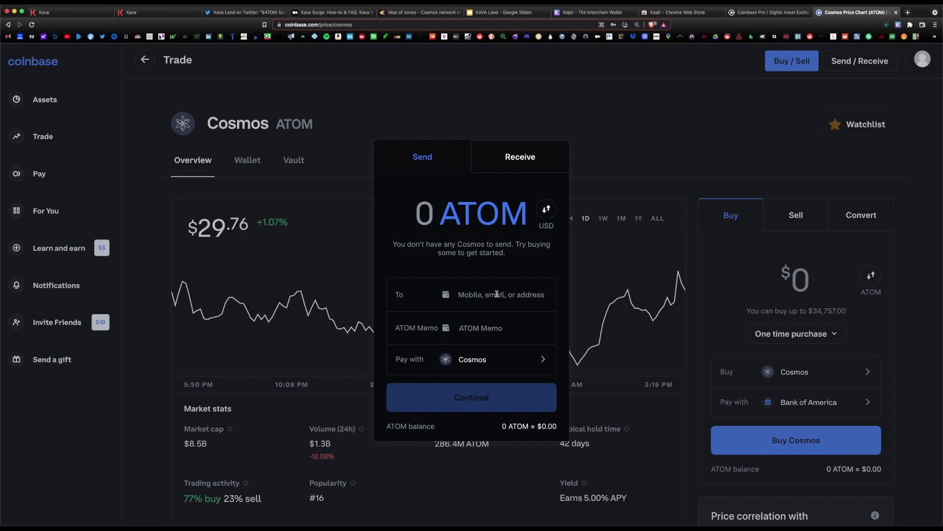
{"action": "left_click", "coordinate": [898, 25]}
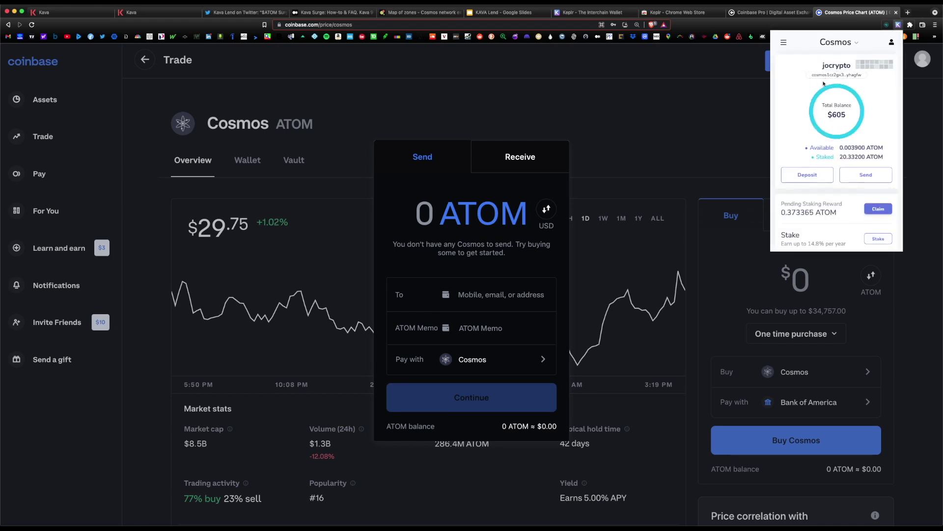
{"action": "left_click", "coordinate": [845, 77]}
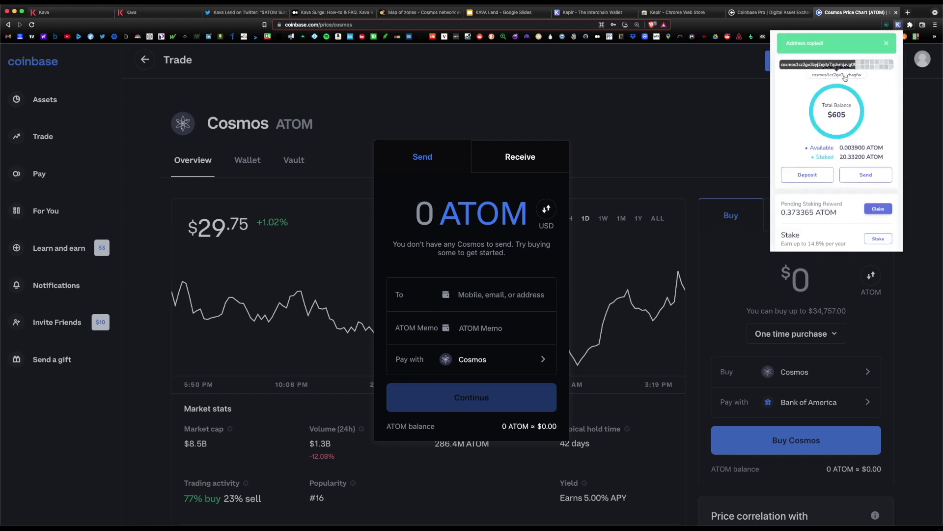
{"action": "left_click", "coordinate": [783, 12]}
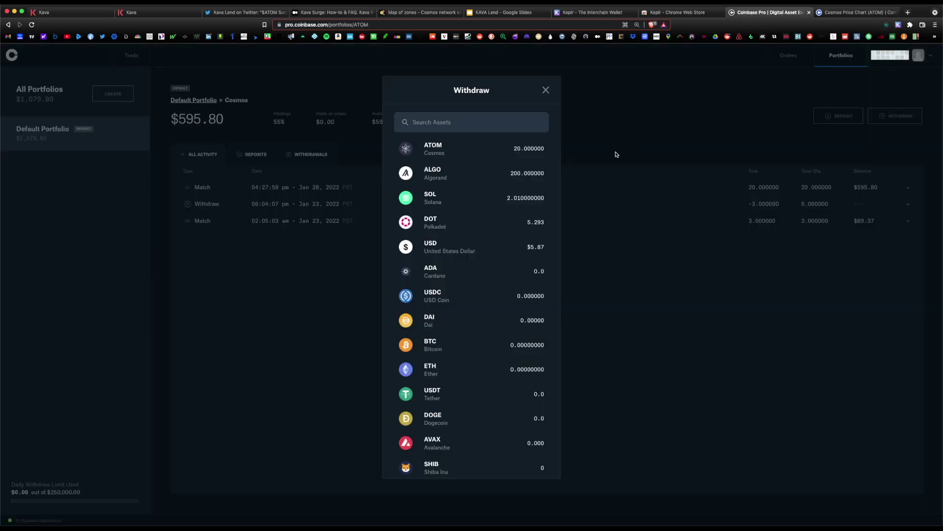
Withdraw ATOM to a crypto address, pasting the copied Keplr Cosmos address as the destination.
{"action": "left_click", "coordinate": [479, 149]}
{"action": "left_click", "coordinate": [478, 149]}
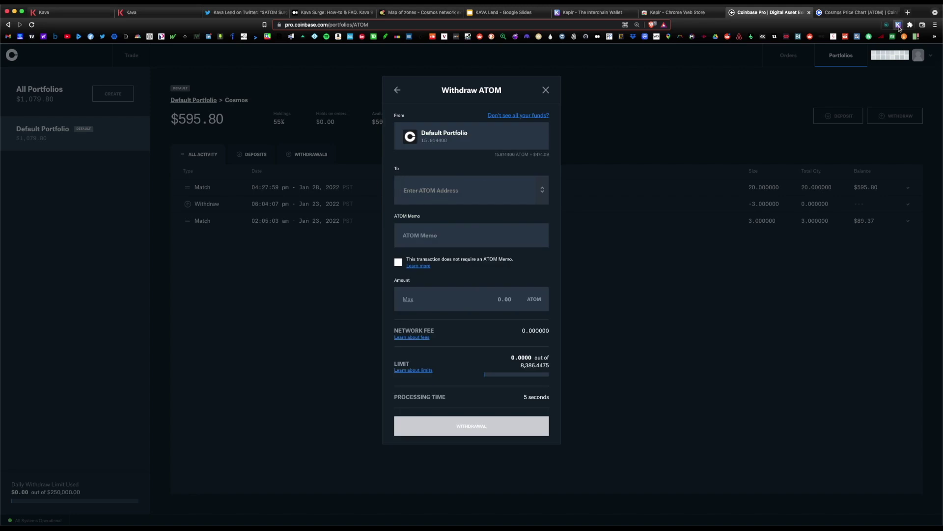
{"action": "left_click", "coordinate": [898, 27]}
{"action": "left_click", "coordinate": [854, 45]}
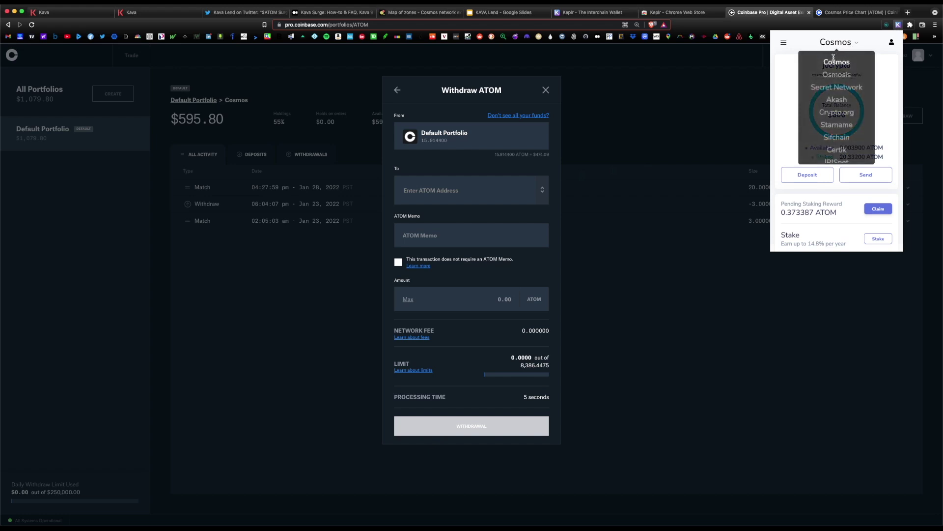
{"action": "left_click", "coordinate": [837, 63]}
{"action": "left_click", "coordinate": [827, 75]}
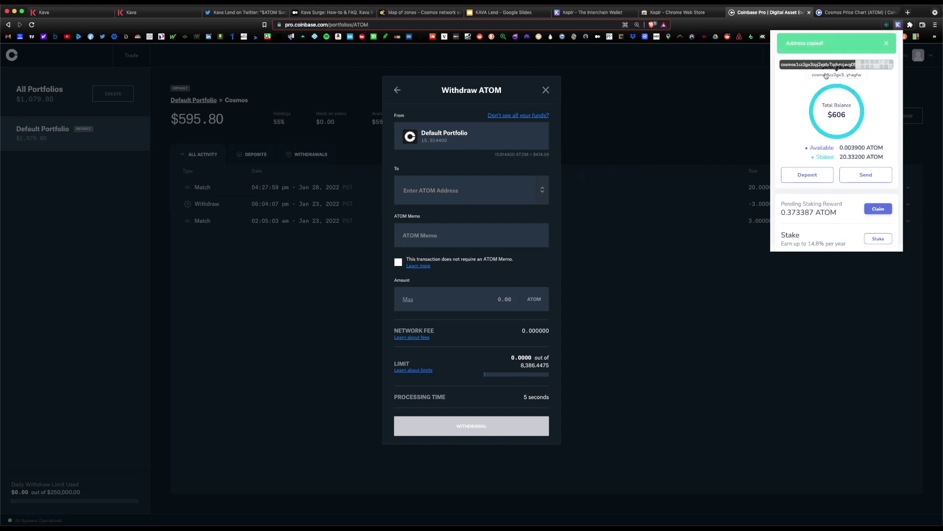
{"action": "right_click", "coordinate": [419, 192]}
{"action": "left_click", "coordinate": [439, 238]}
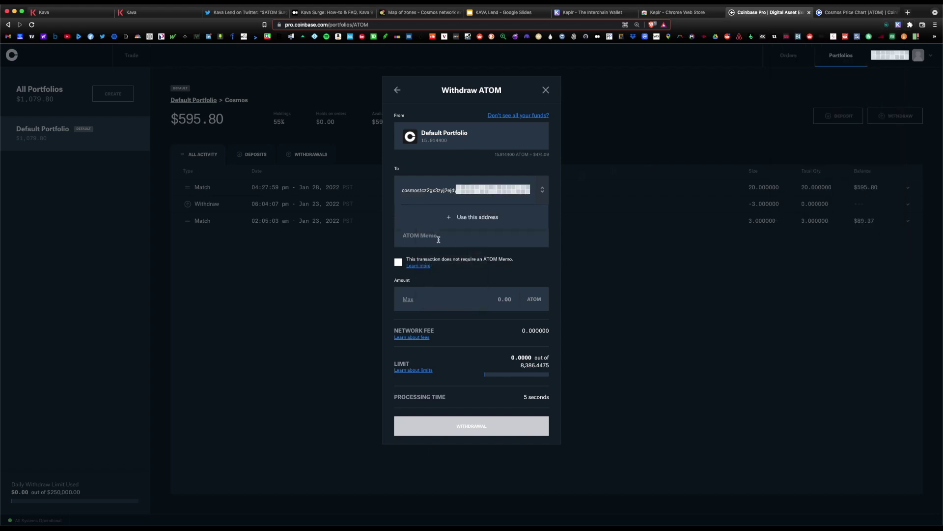
{"action": "left_click", "coordinate": [488, 214]}
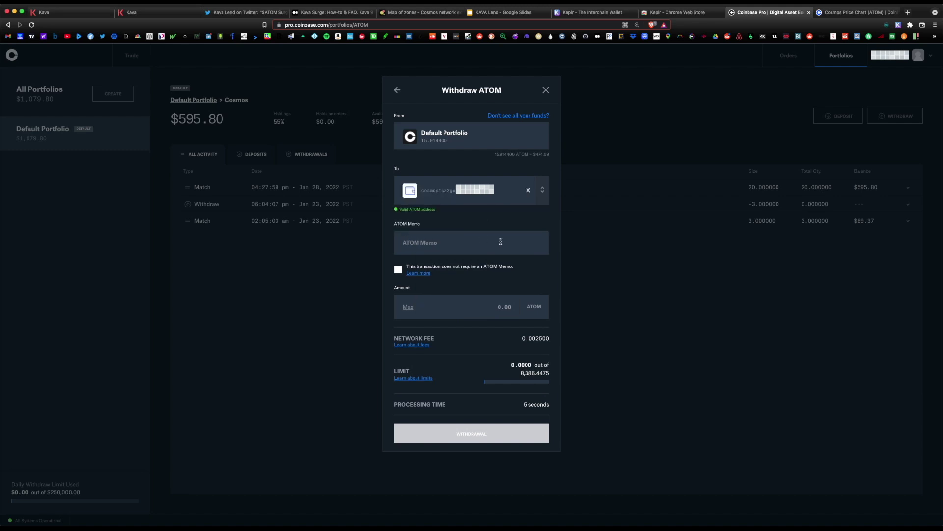
Mark the transfer as needing no memo, set the amount to 15 ATOM, and submit for review.
{"action": "left_click", "coordinate": [398, 270]}
{"action": "left_click", "coordinate": [467, 307]}
{"action": "type", "text": "15.9144"}
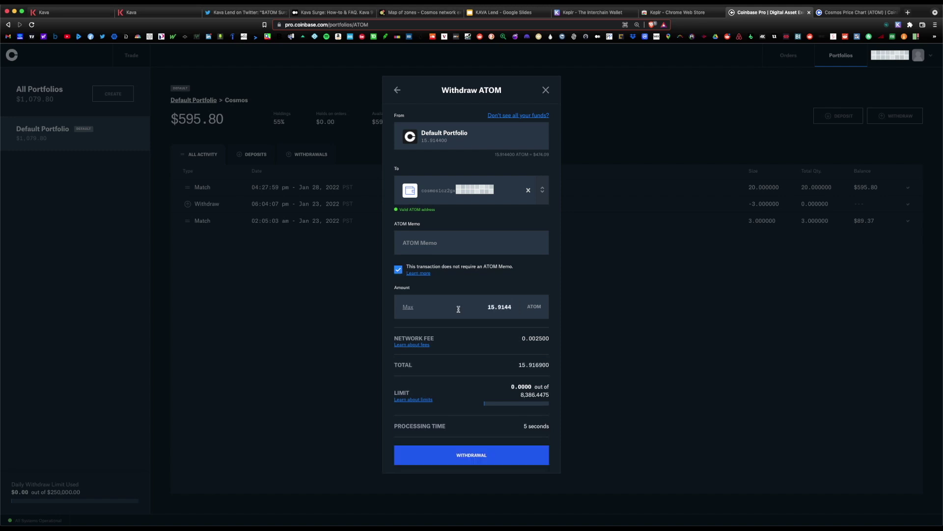
{"action": "left_click_drag", "start_coordinate": [485, 307], "coordinate": [540, 324]}
{"action": "type", "text": "15"}
{"action": "left_click", "coordinate": [473, 456]}
Enter the 2-step verification code and confirm the ATOM withdrawal from Coinbase Pro.
{"action": "left_click", "coordinate": [471, 268]}
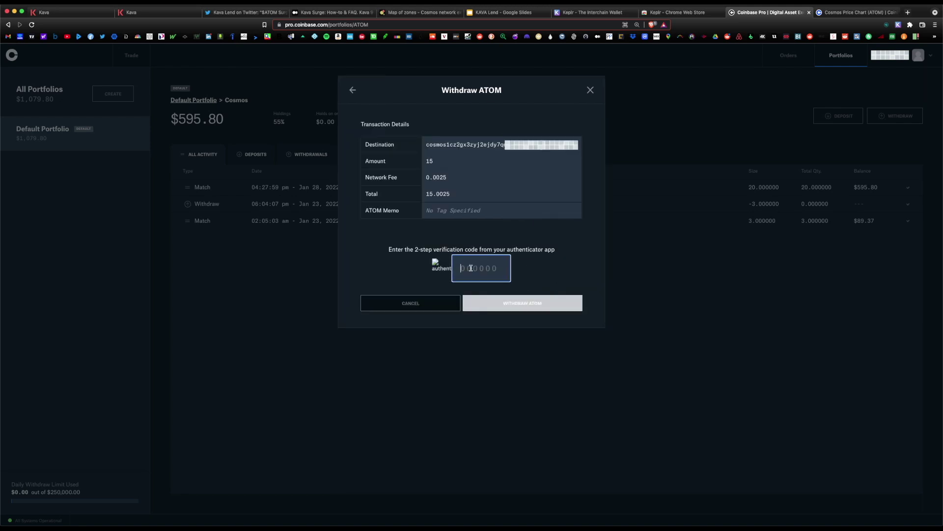
{"action": "left_click", "coordinate": [538, 304]}
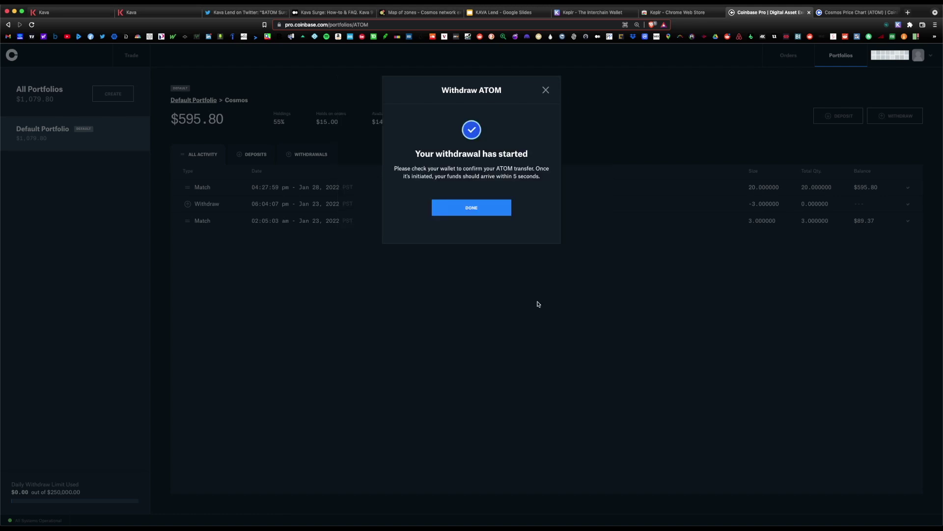
{"action": "left_click", "coordinate": [480, 208]}
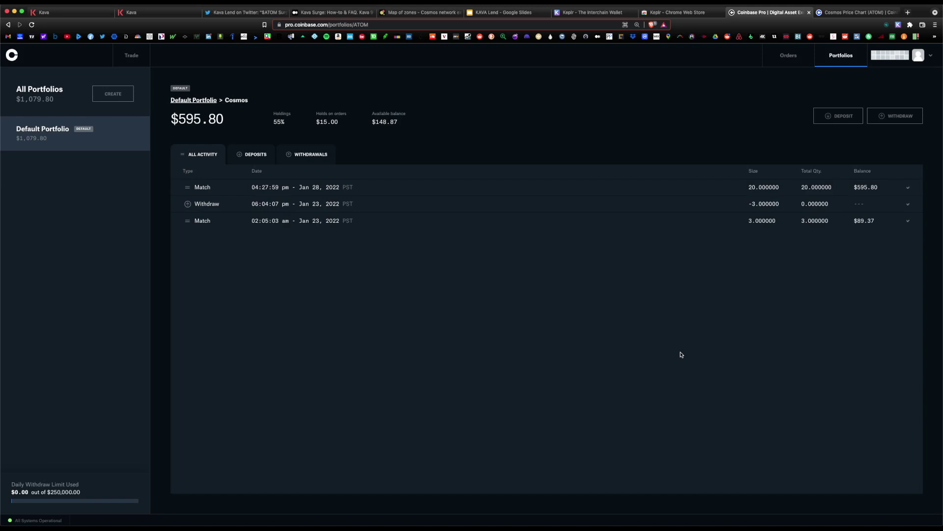
Verify Keplr shows 15.00390 ATOM available, then review checklist step 3 on connecting the wallet.
{"action": "left_click", "coordinate": [898, 25]}
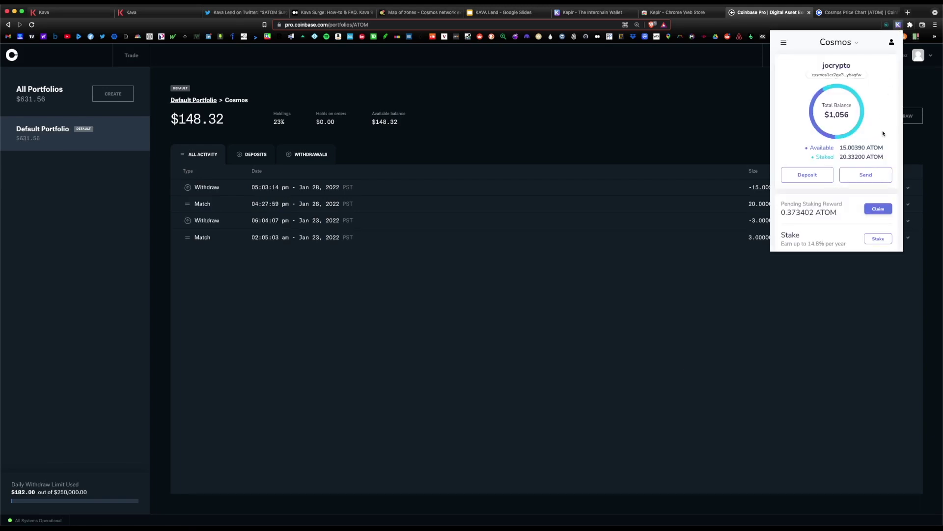
{"action": "left_click_drag", "start_coordinate": [805, 148], "coordinate": [889, 150]}
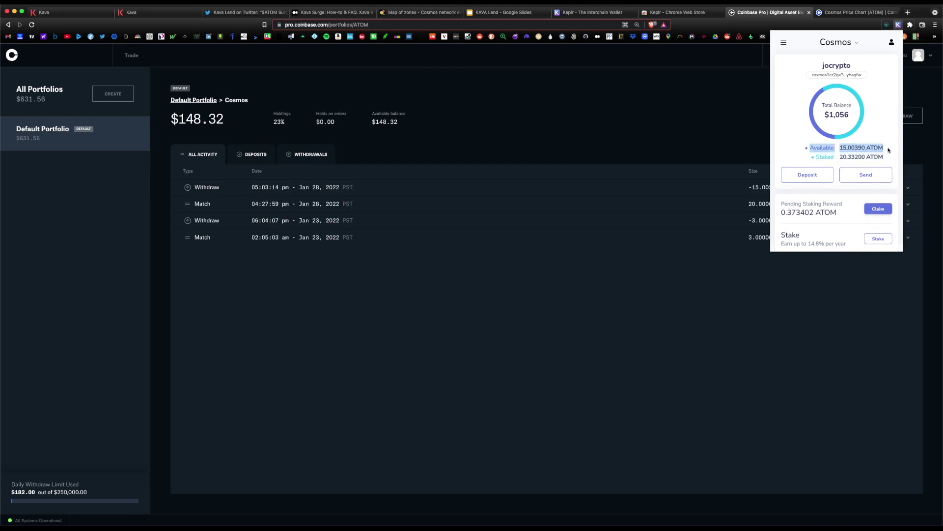
{"action": "left_click", "coordinate": [501, 12]}
{"action": "left_click_drag", "start_coordinate": [246, 259], "coordinate": [623, 270]}
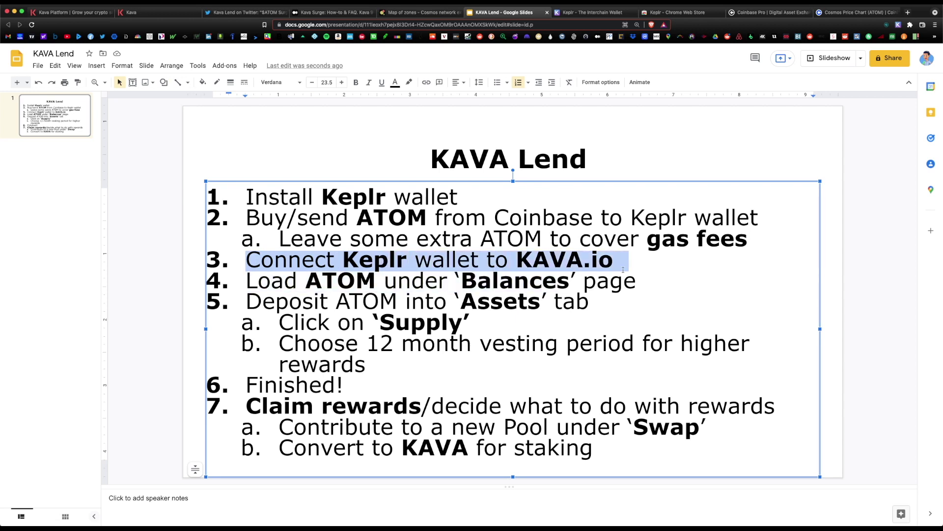
Launch the Kava web app from kava.io and pick Keplr as the wallet to connect.
{"action": "key", "text": "super+1"}
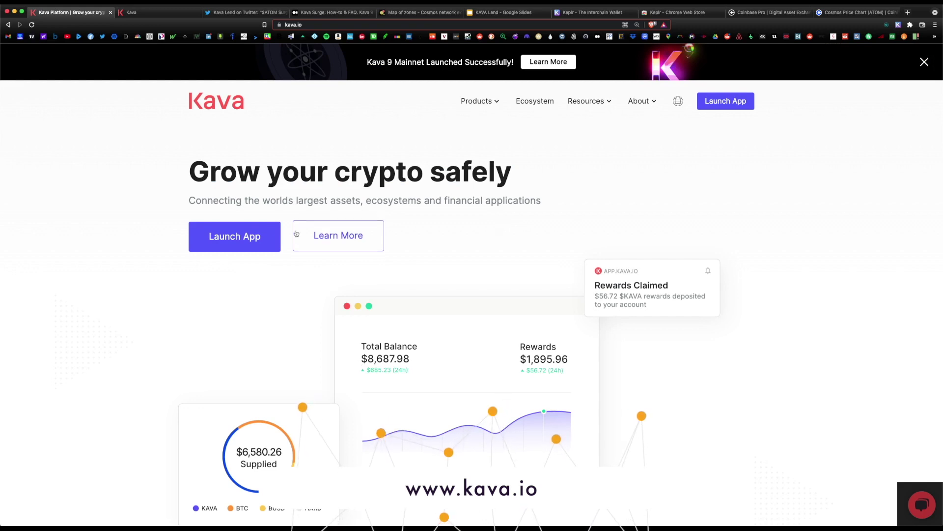
{"action": "left_click", "coordinate": [247, 231]}
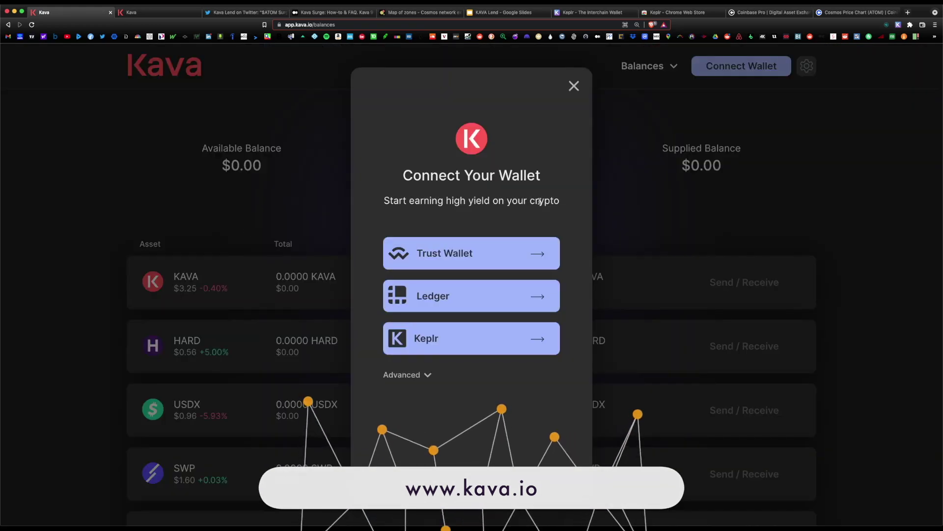
{"action": "left_click", "coordinate": [496, 350]}
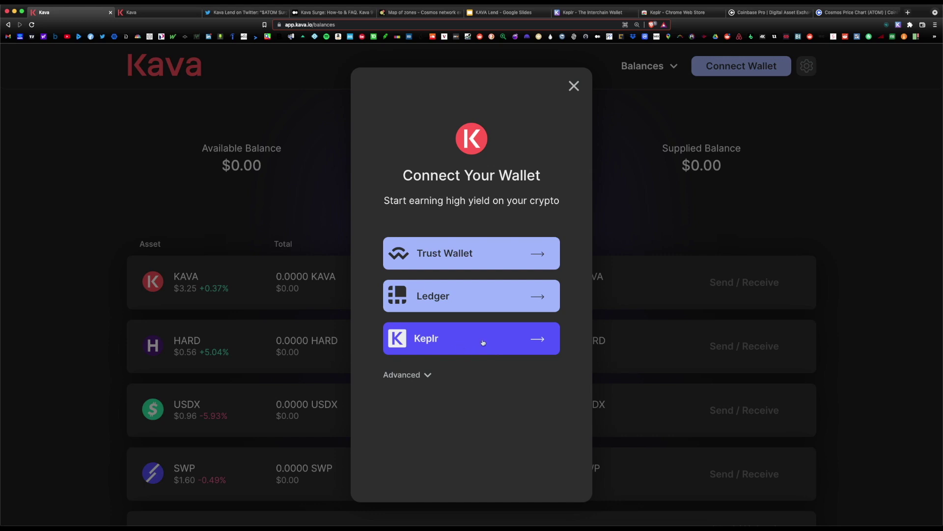
Finish connecting Keplr to Kava and review checklist step 4 on loading ATOM.
{"action": "left_click", "coordinate": [483, 342]}
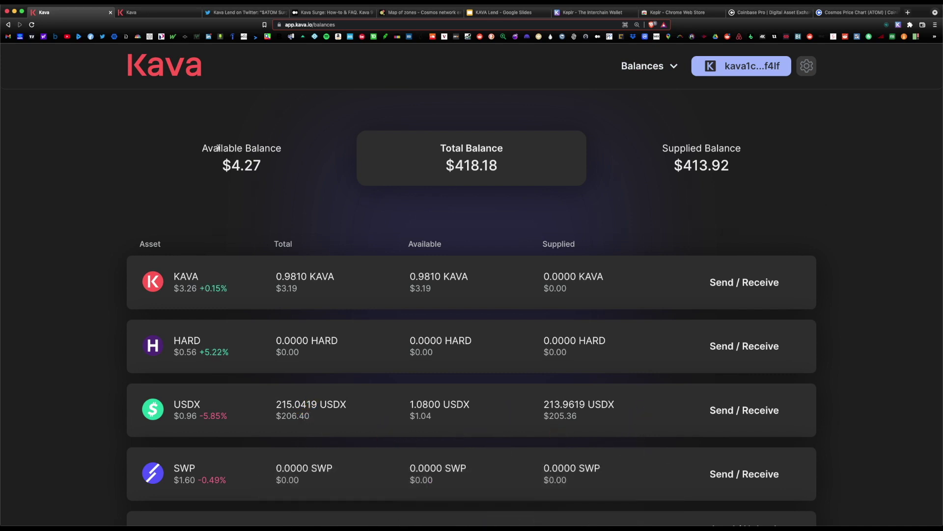
{"action": "left_click", "coordinate": [503, 12]}
{"action": "left_click", "coordinate": [278, 287]}
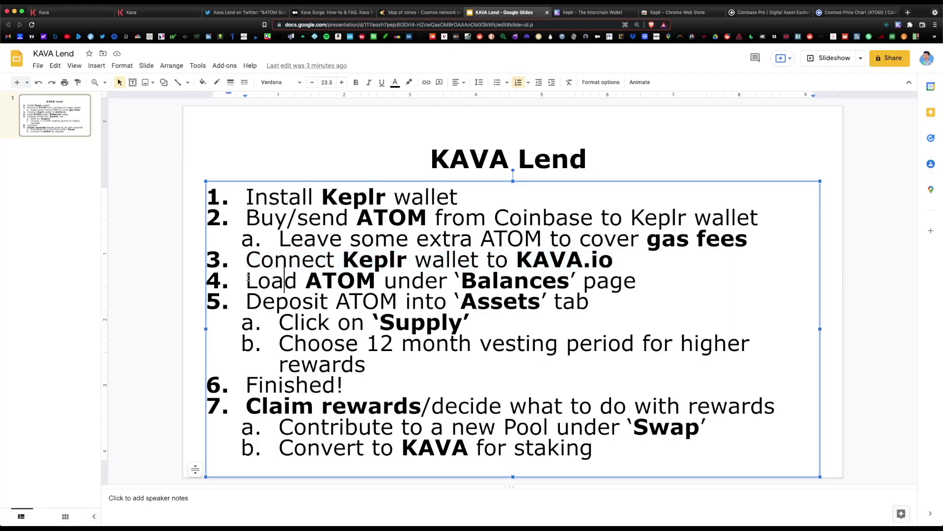
{"action": "left_click_drag", "start_coordinate": [247, 279], "coordinate": [633, 287]}
Start loading ATOM, approve the Cosmos Hub request in Keplr, and fill in the maximum 14.9639 ATOM.
{"action": "key", "text": "super+1"}
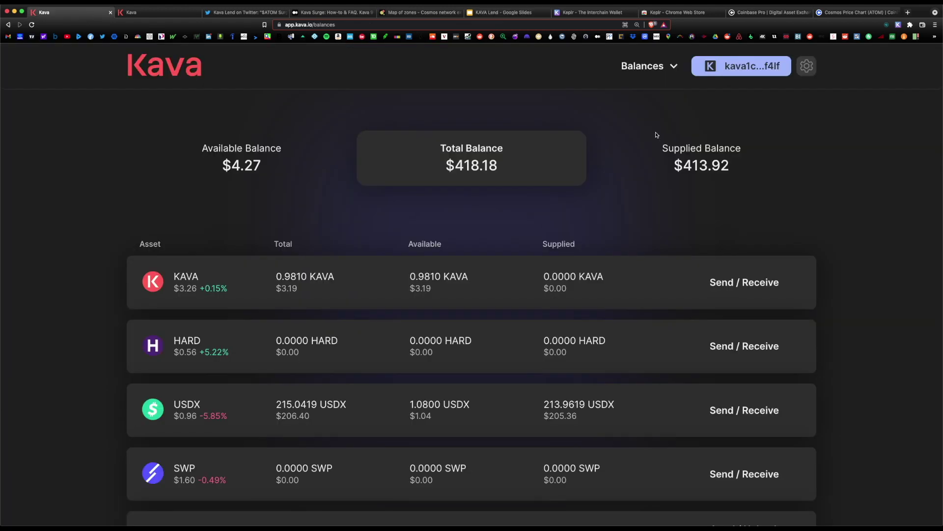
{"action": "scroll", "coordinate": [460, 160], "scroll_direction": "down", "scroll_amount": 10}
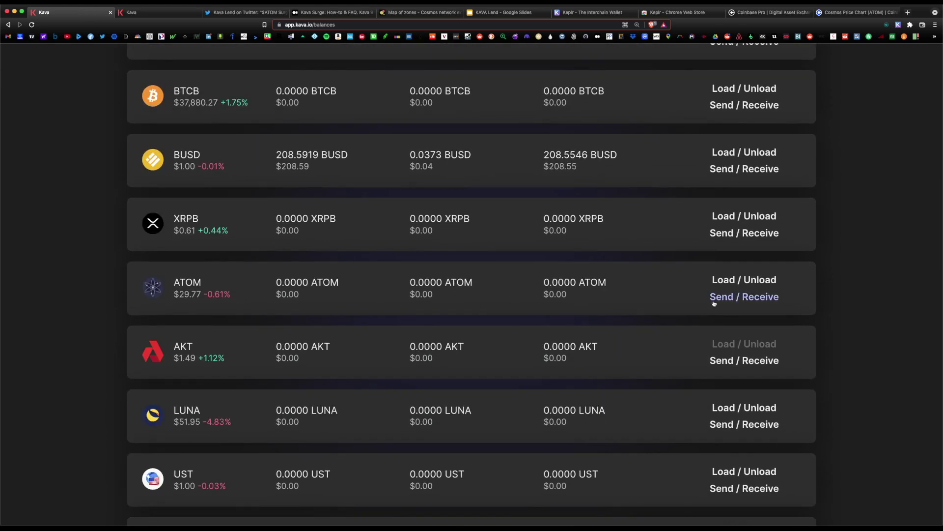
{"action": "left_click", "coordinate": [719, 279]}
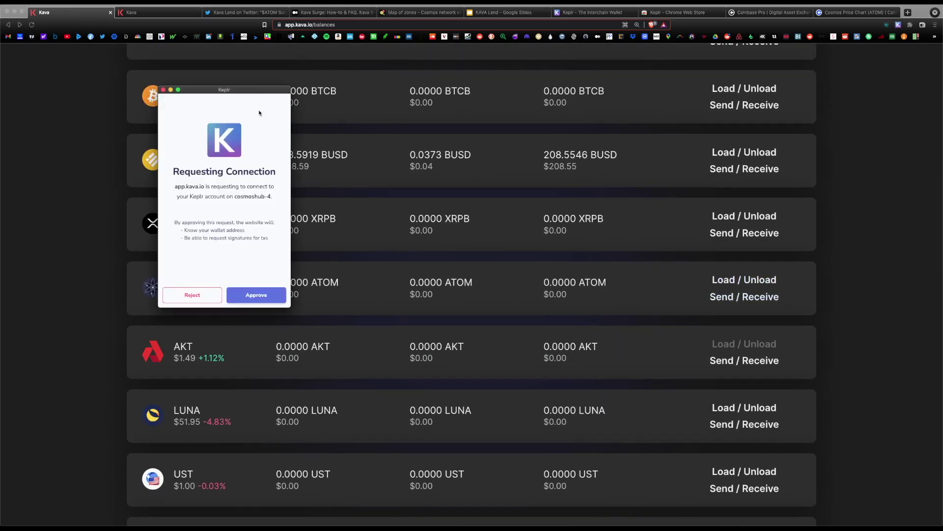
{"action": "left_click", "coordinate": [260, 295]}
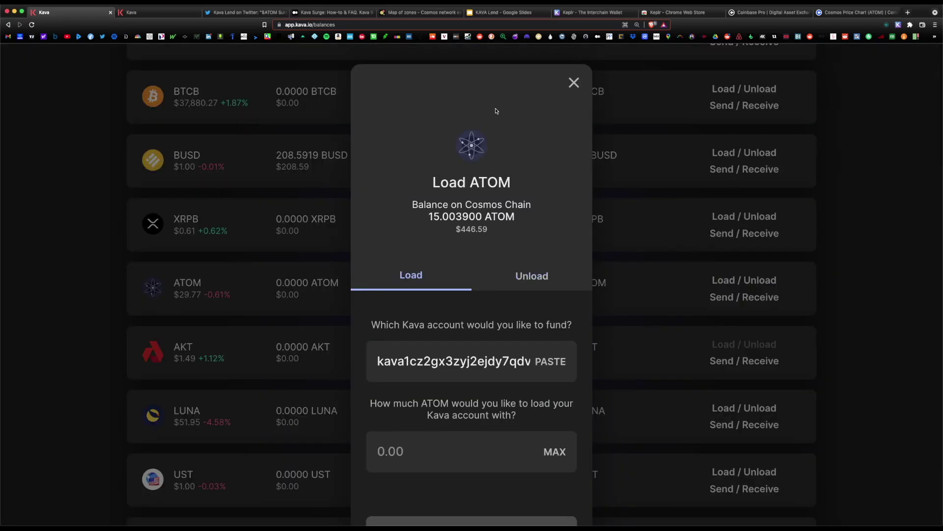
{"action": "scroll", "coordinate": [433, 231], "scroll_direction": "down", "scroll_amount": 2}
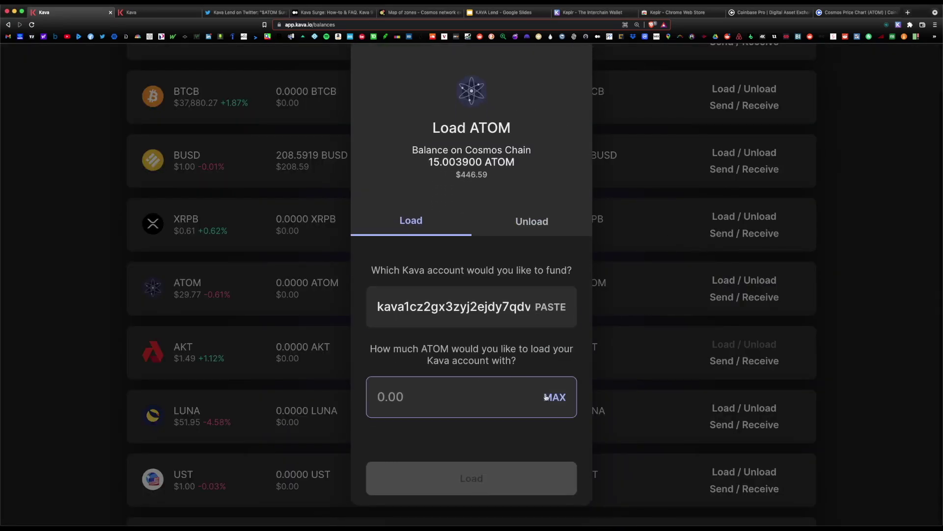
{"action": "left_click", "coordinate": [547, 397]}
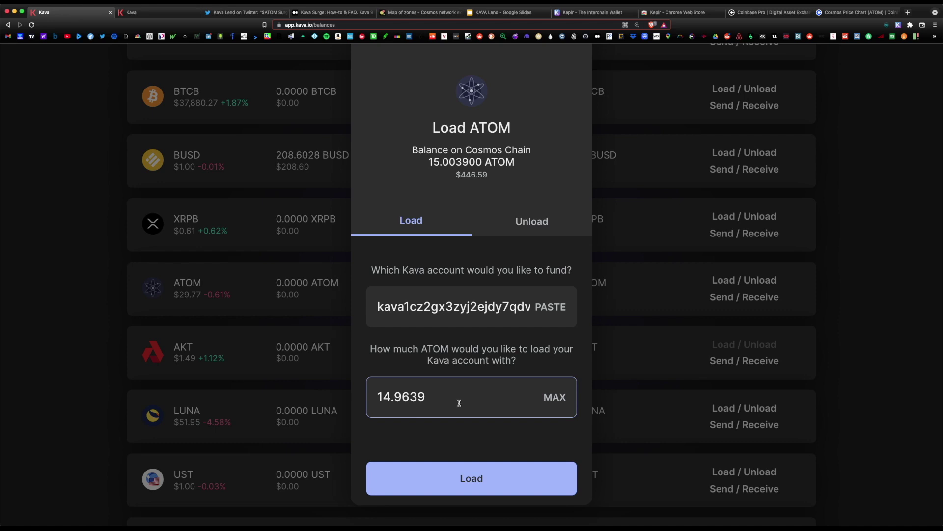
Submit the 14.9639 ATOM load and approve it in Keplr with the low fee tier.
{"action": "left_click", "coordinate": [480, 487]}
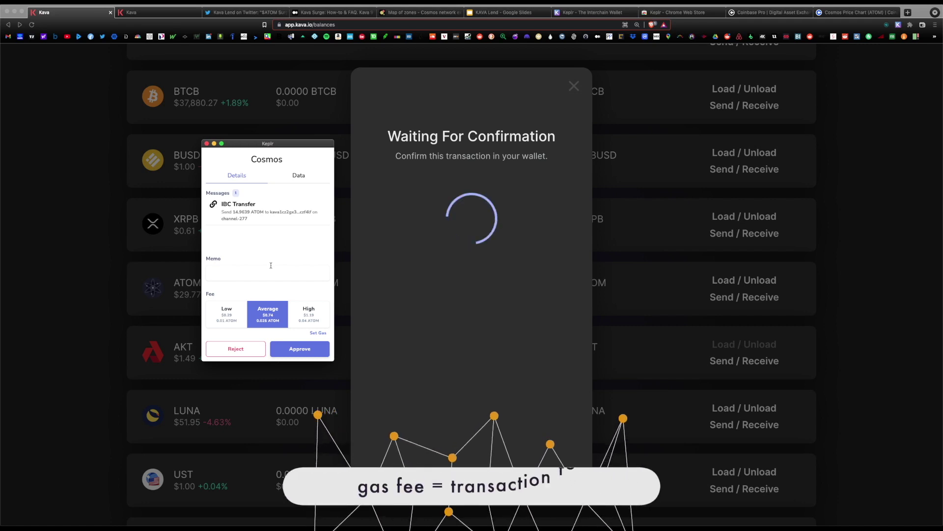
{"action": "left_click", "coordinate": [226, 314]}
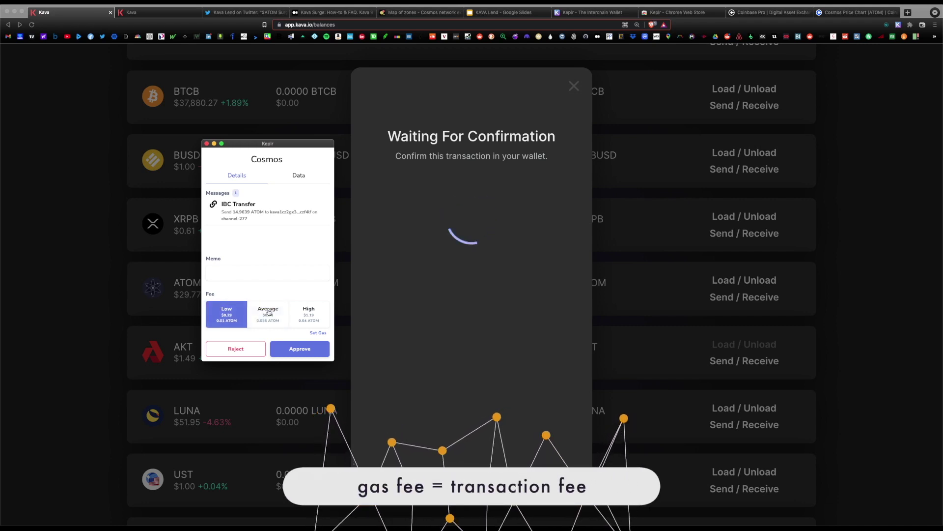
{"action": "left_click", "coordinate": [282, 317]}
{"action": "left_click", "coordinate": [292, 317]}
{"action": "left_click", "coordinate": [236, 315]}
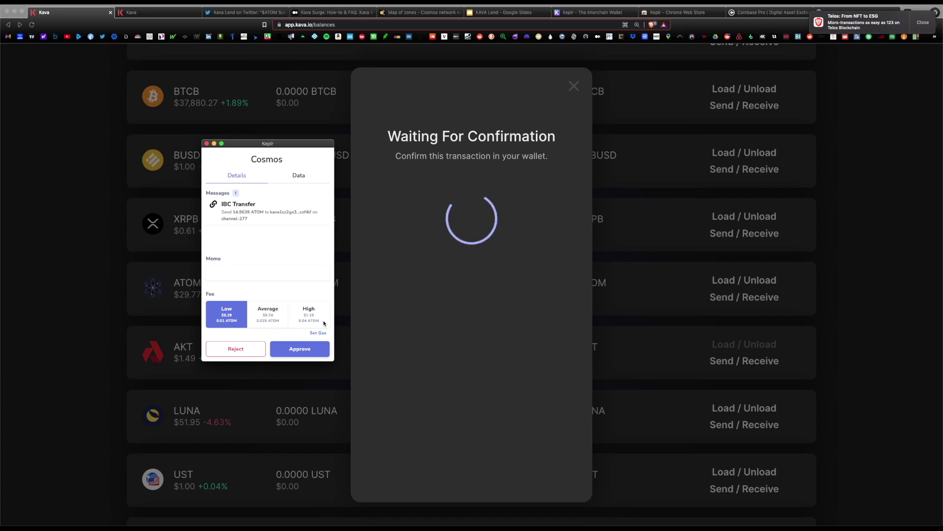
{"action": "left_click", "coordinate": [324, 324]}
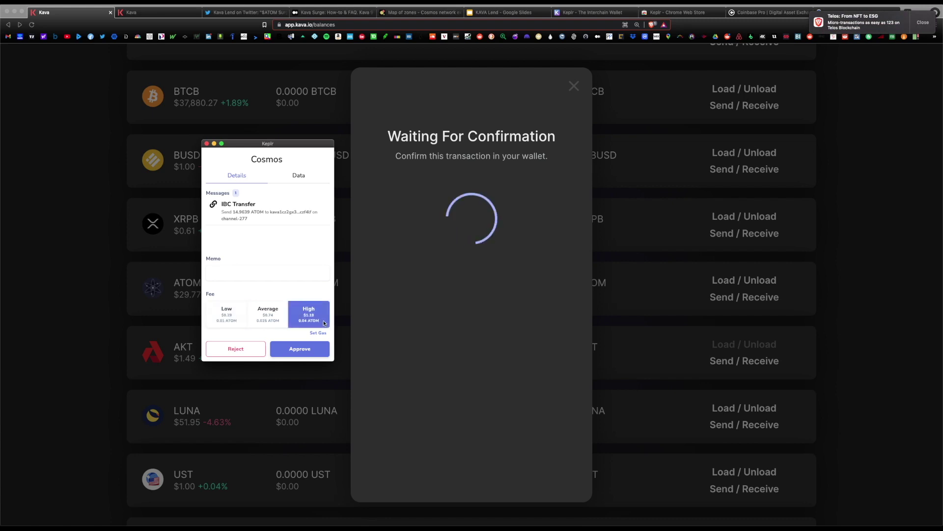
{"action": "left_click", "coordinate": [227, 315]}
{"action": "left_click", "coordinate": [300, 352]}
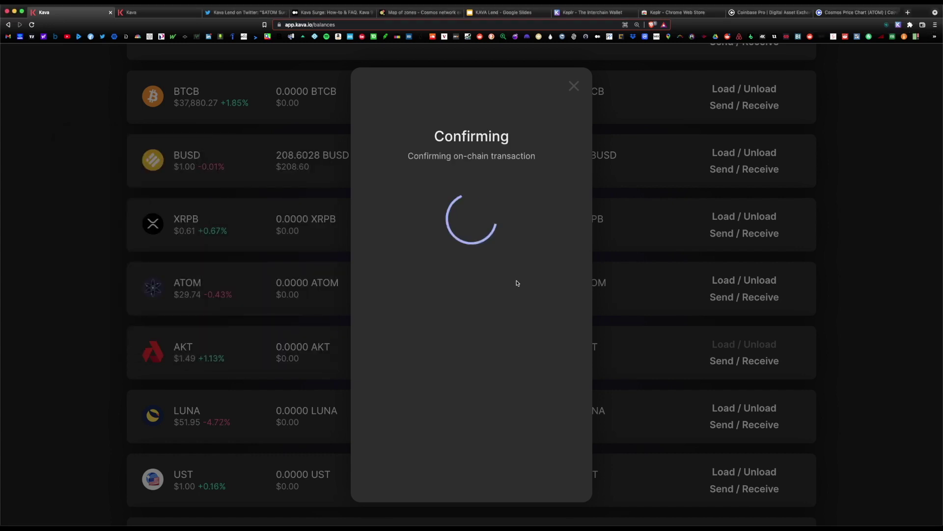
Close the completed-transfer notice and confirm 14.9639 ATOM ($444.95) is now available in Kava.
{"action": "left_click", "coordinate": [463, 311]}
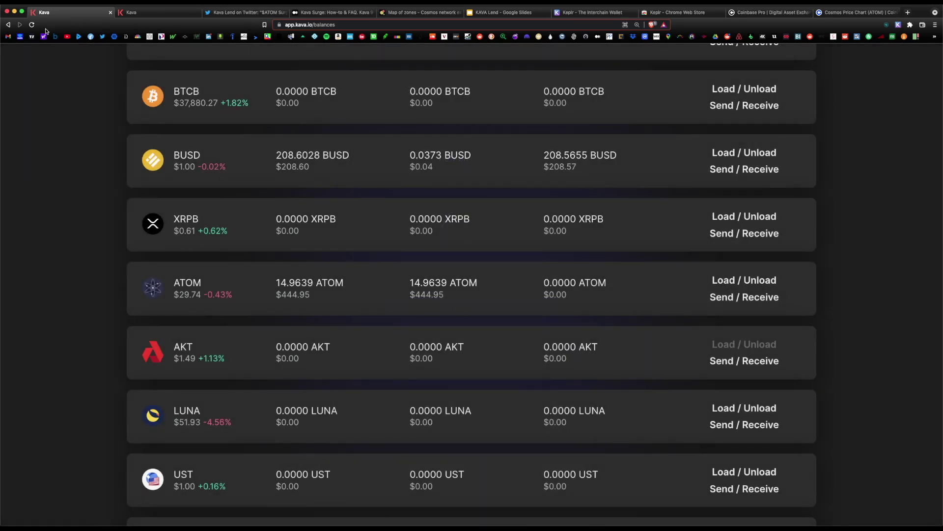
{"action": "scroll", "coordinate": [520, 236], "scroll_direction": "up", "scroll_amount": 3}
{"action": "scroll", "coordinate": [521, 237], "scroll_direction": "down", "scroll_amount": 4}
{"action": "scroll", "coordinate": [521, 237], "scroll_direction": "down", "scroll_amount": 1}
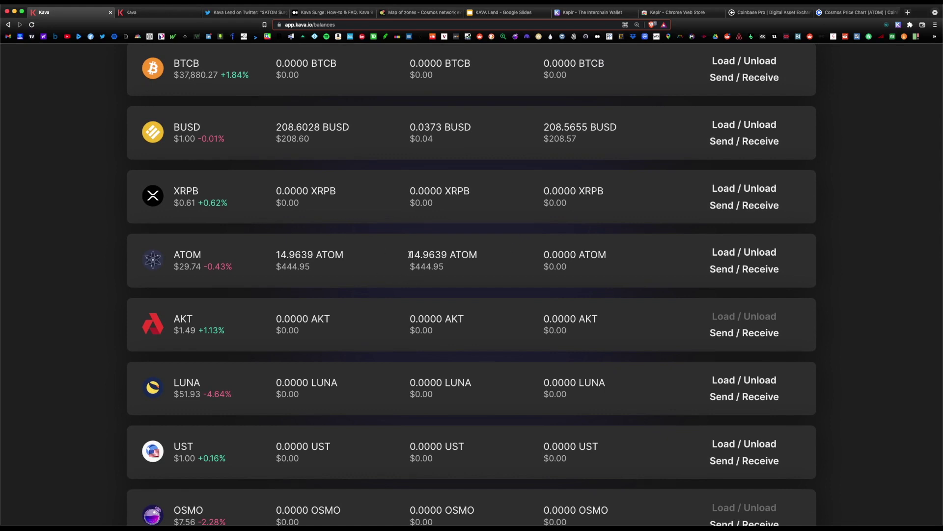
{"action": "left_click_drag", "start_coordinate": [412, 255], "coordinate": [476, 262]}
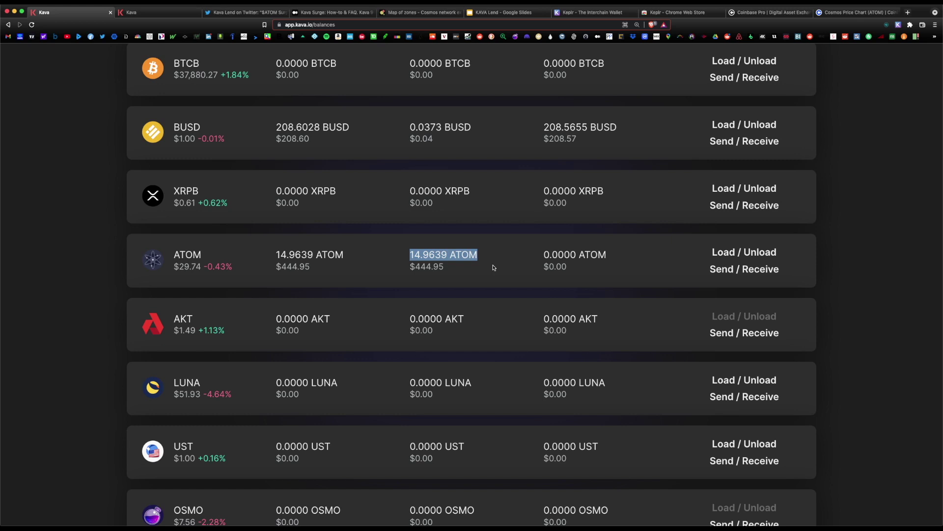
{"action": "key", "text": "super+6"}
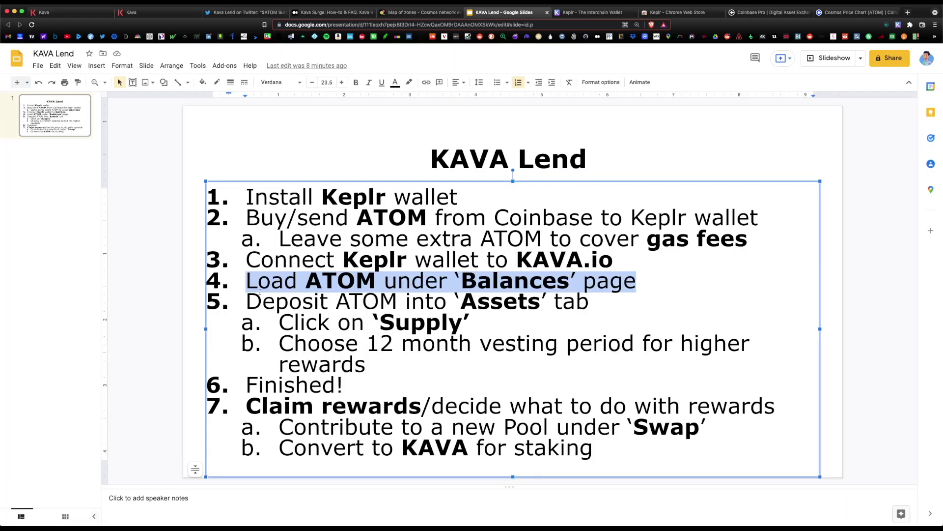
Review checklist step 5 on depositing ATOM and its Supply sub-step 5a.
{"action": "left_click_drag", "start_coordinate": [260, 292], "coordinate": [594, 295]}
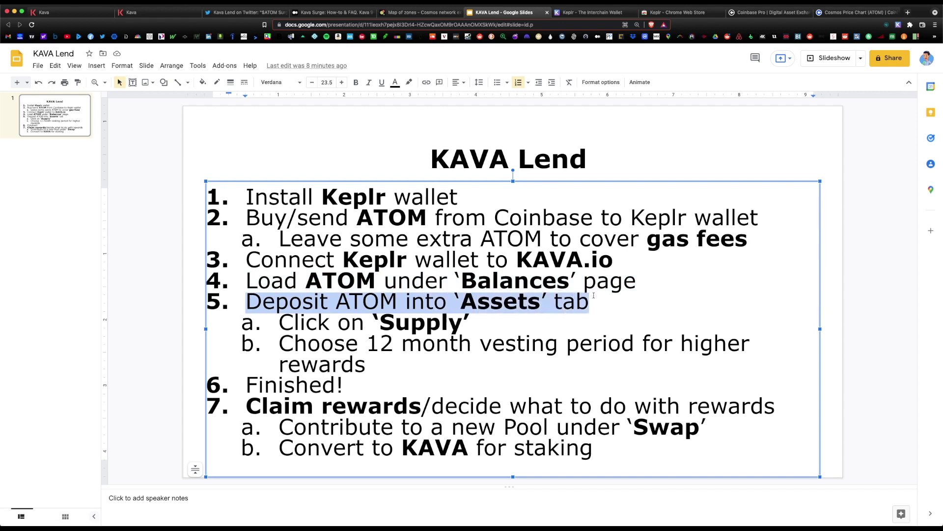
{"action": "left_click_drag", "start_coordinate": [278, 323], "coordinate": [462, 329]}
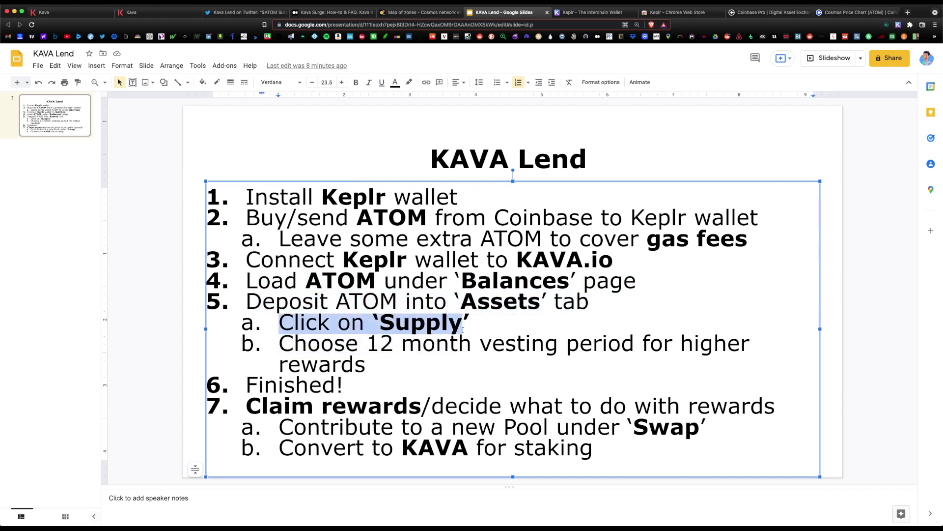
{"action": "left_click", "coordinate": [65, 14]}
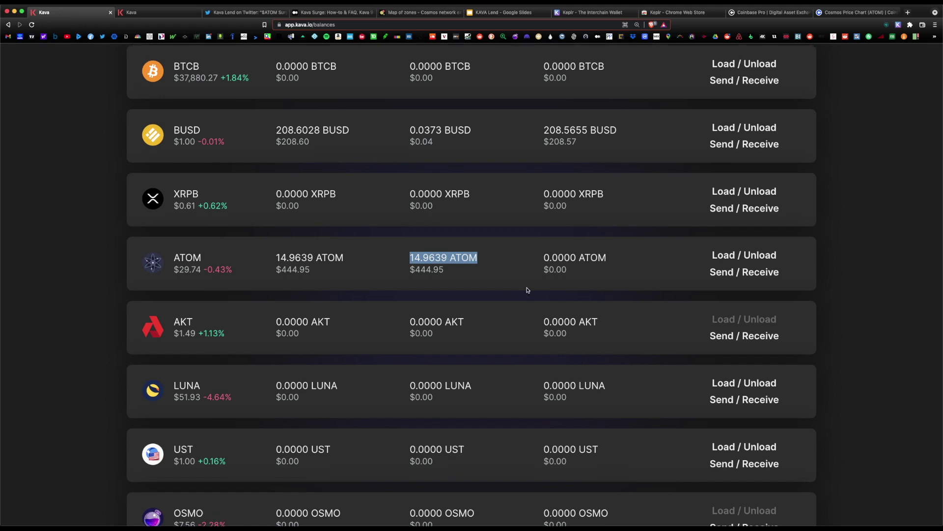
{"action": "scroll", "coordinate": [526, 290], "scroll_direction": "up", "scroll_amount": 10}
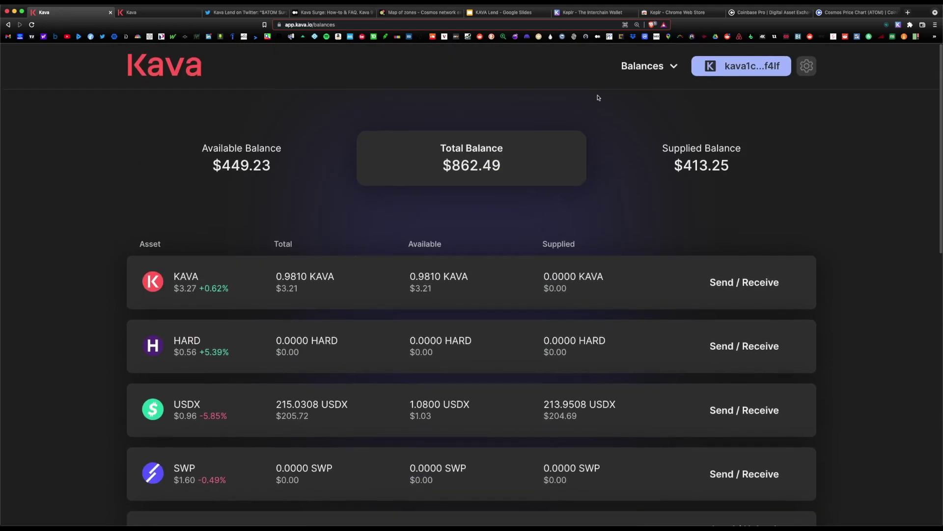
{"action": "left_click", "coordinate": [683, 69]}
{"action": "left_click", "coordinate": [559, 144]}
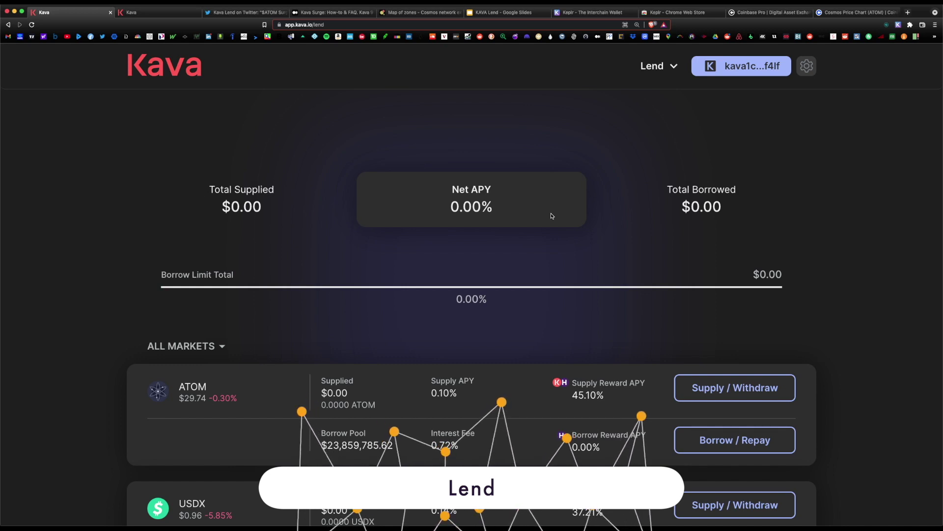
{"action": "scroll", "coordinate": [541, 214], "scroll_direction": "down", "scroll_amount": 3}
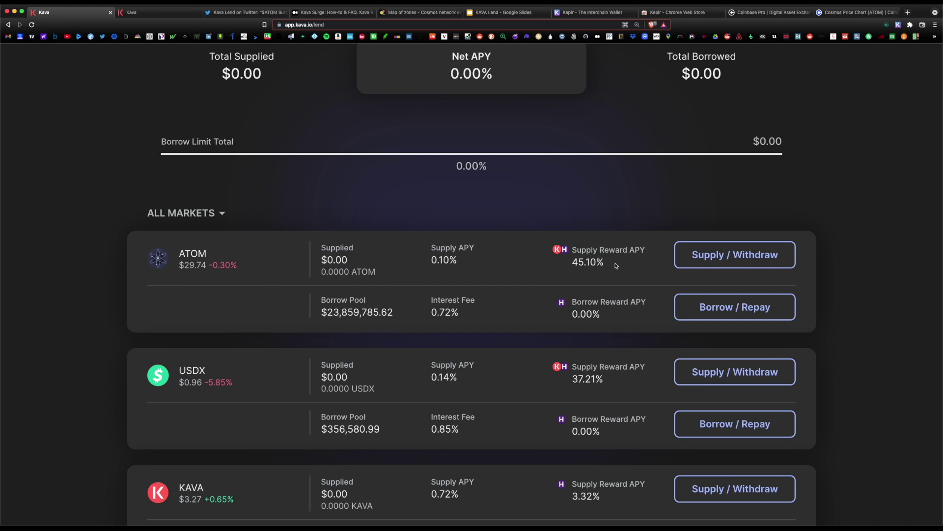
{"action": "left_click_drag", "start_coordinate": [616, 266], "coordinate": [572, 262]}
{"action": "left_click_drag", "start_coordinate": [646, 249], "coordinate": [573, 249]}
{"action": "left_click", "coordinate": [599, 262]}
Review the Kava Surge ATOM supply tiers ($1M = 1700%, $30M = 60%, $40M = 40%) and the Reward APY graph.
{"action": "left_click", "coordinate": [340, 12]}
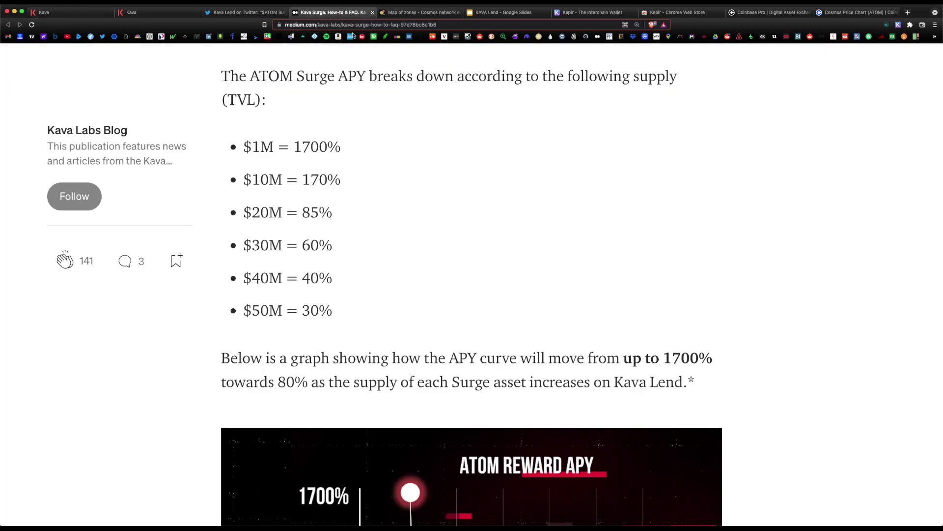
{"action": "left_click_drag", "start_coordinate": [351, 149], "coordinate": [216, 153]}
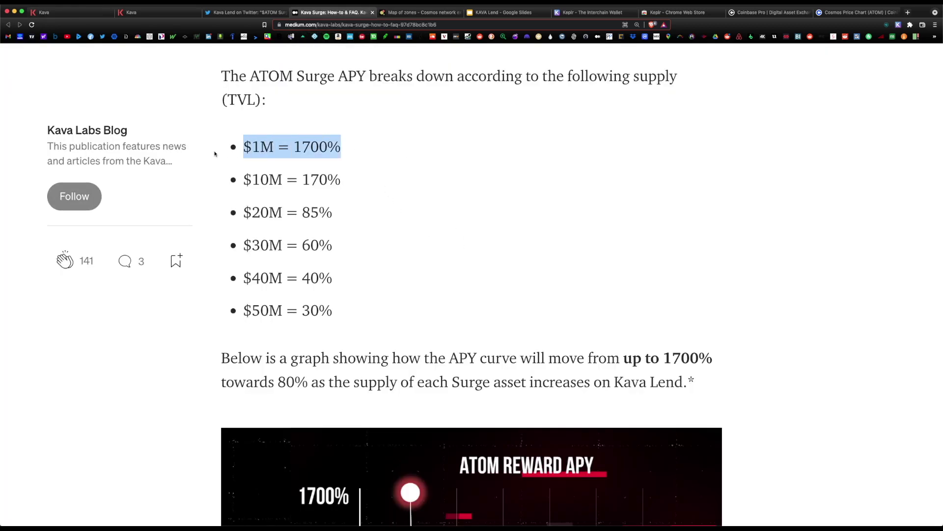
{"action": "left_click", "coordinate": [359, 214]}
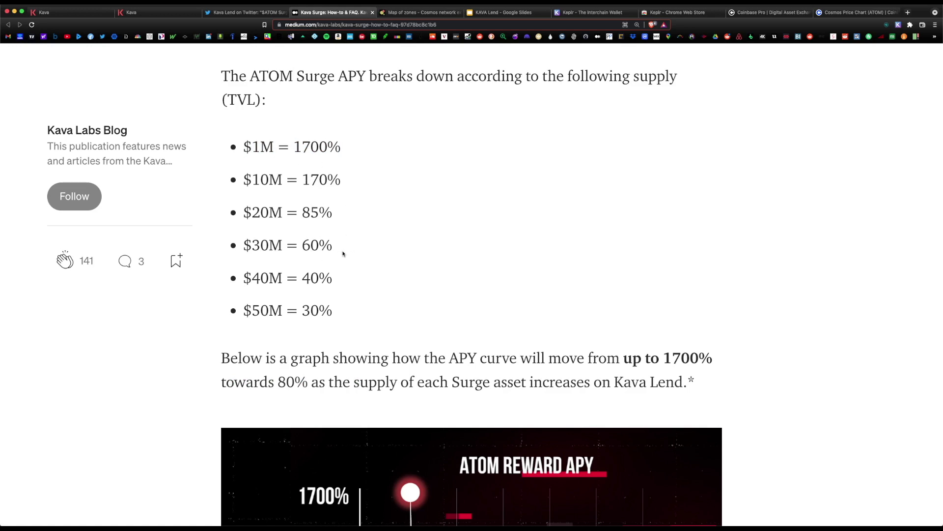
{"action": "left_click_drag", "start_coordinate": [337, 248], "coordinate": [221, 242]}
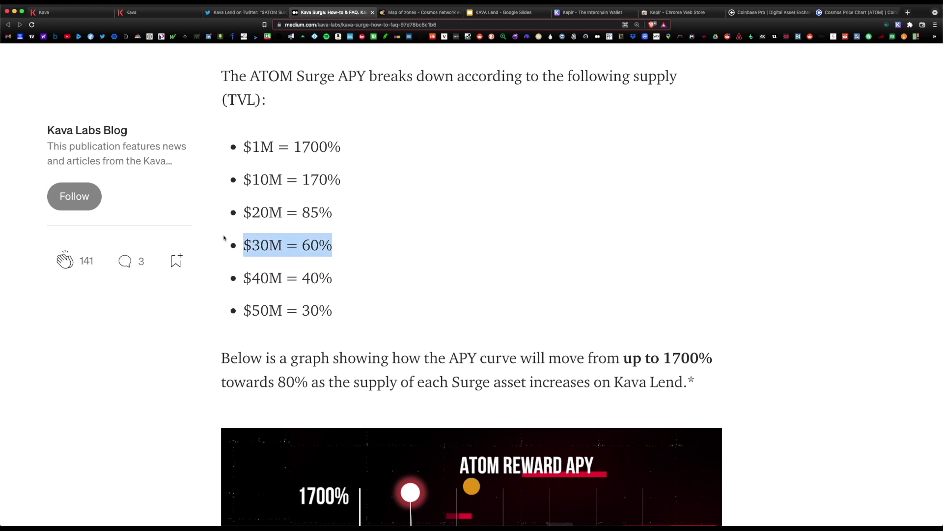
{"action": "left_click_drag", "start_coordinate": [337, 276], "coordinate": [251, 278]}
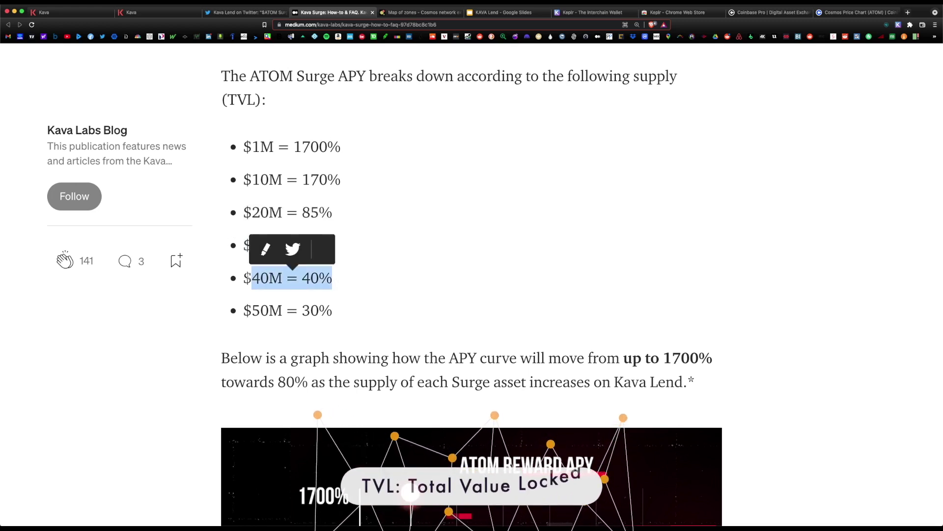
{"action": "left_click", "coordinate": [363, 296]}
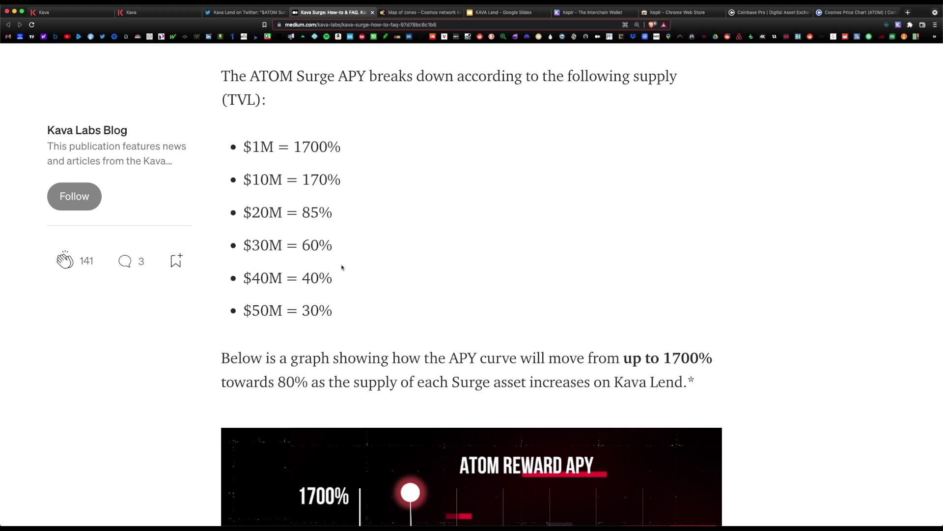
{"action": "scroll", "coordinate": [534, 228], "scroll_direction": "down", "scroll_amount": 8}
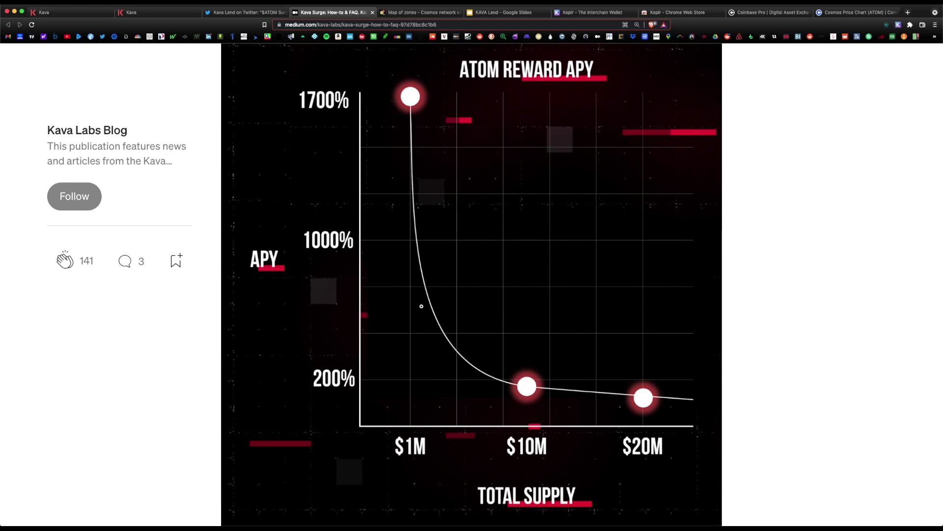
Supply the full 14.9639 ATOM to Kava Lend, approving in Keplr with the low fee.
{"action": "key", "text": "super+1"}
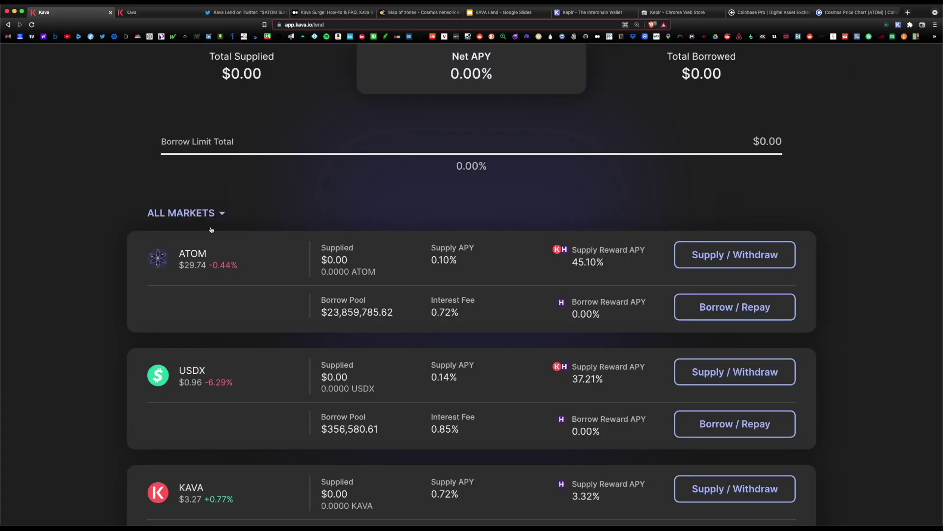
{"action": "left_click", "coordinate": [735, 260]}
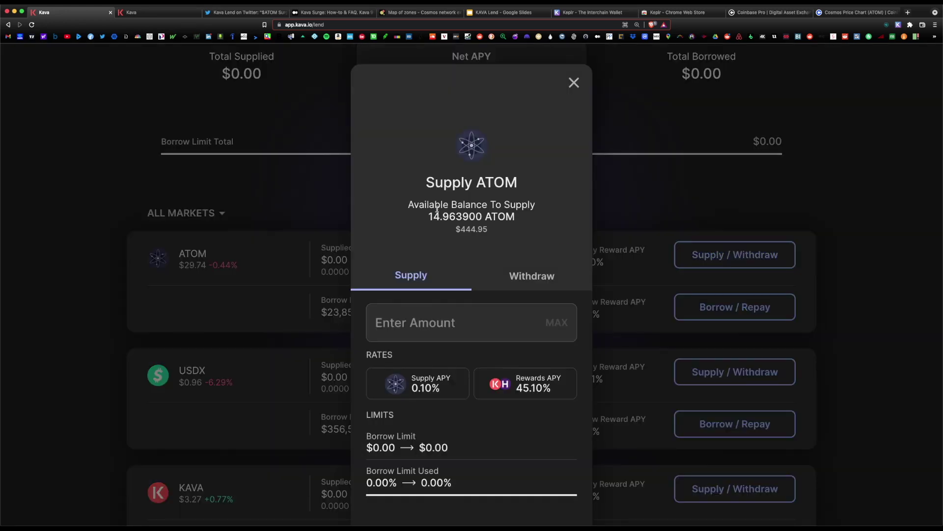
{"action": "left_click", "coordinate": [558, 322]}
{"action": "left_click", "coordinate": [472, 479]}
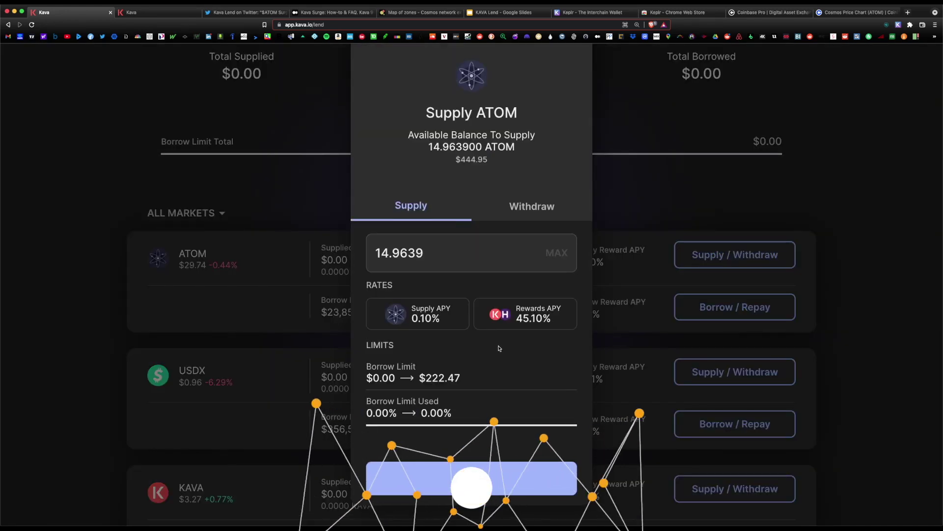
{"action": "left_click", "coordinate": [485, 466]}
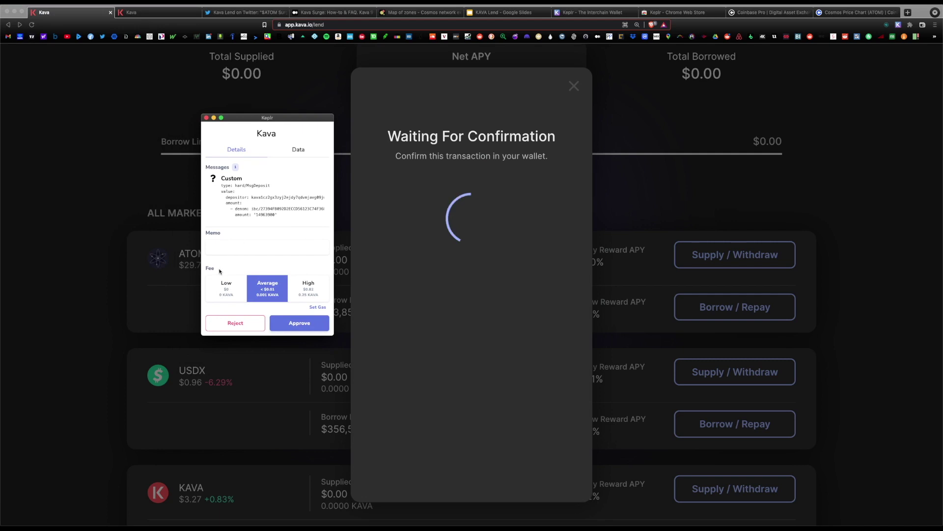
{"action": "left_click", "coordinate": [225, 285]}
{"action": "left_click", "coordinate": [299, 323]}
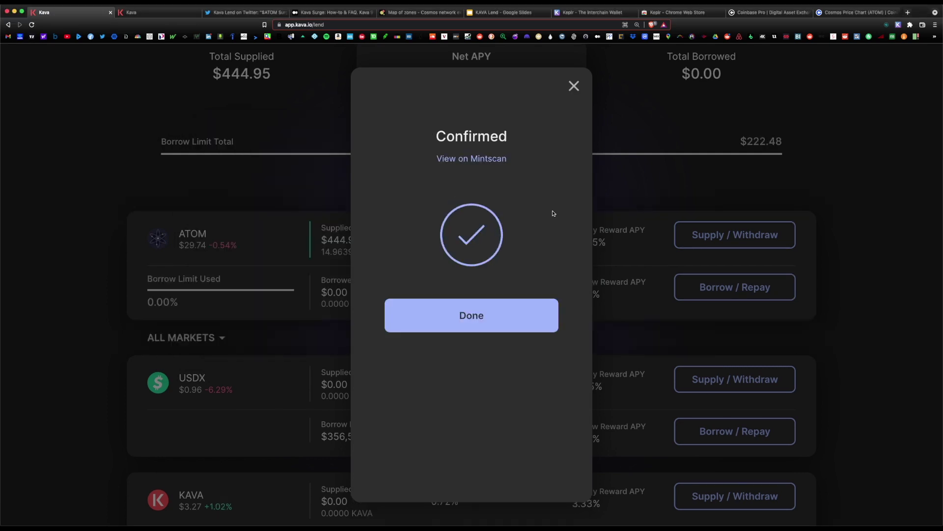
{"action": "left_click", "coordinate": [511, 327]}
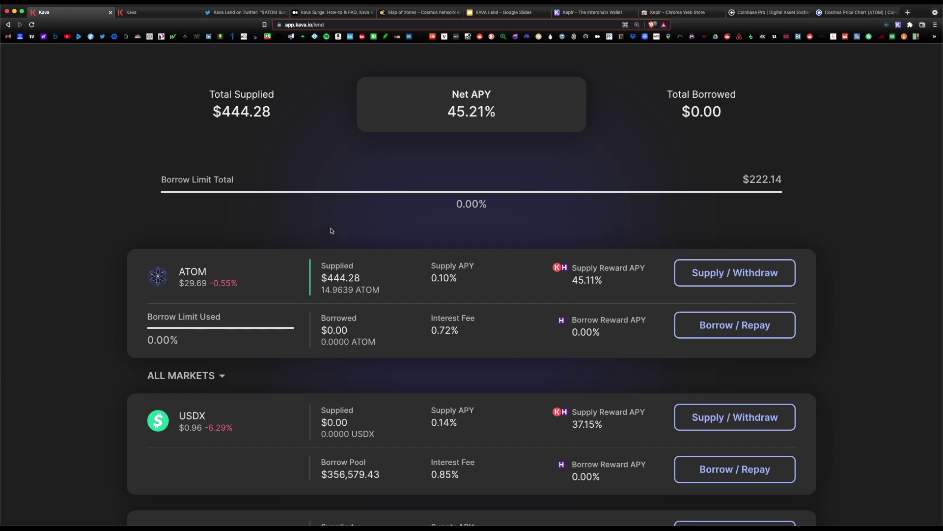
{"action": "left_click_drag", "start_coordinate": [377, 290], "coordinate": [319, 290]}
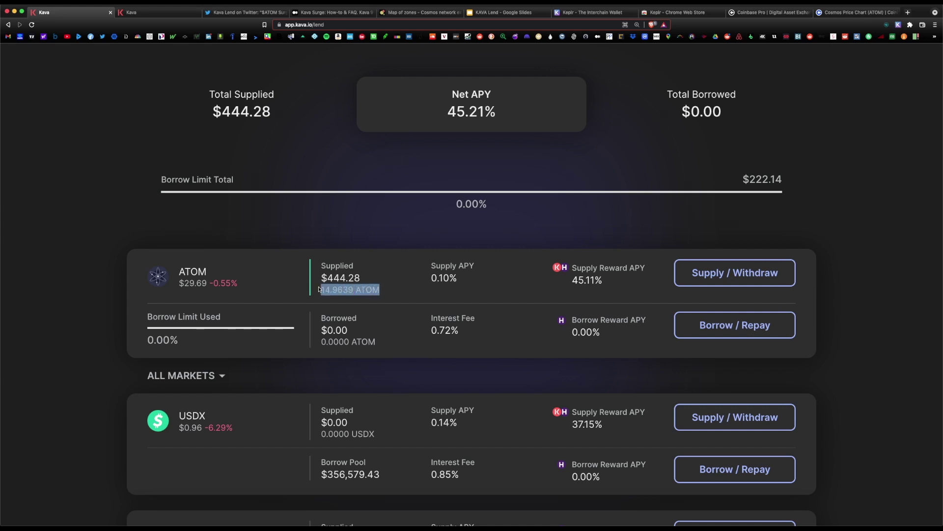
{"action": "left_click", "coordinate": [318, 289]}
{"action": "scroll", "coordinate": [318, 216], "scroll_direction": "up", "scroll_amount": 2}
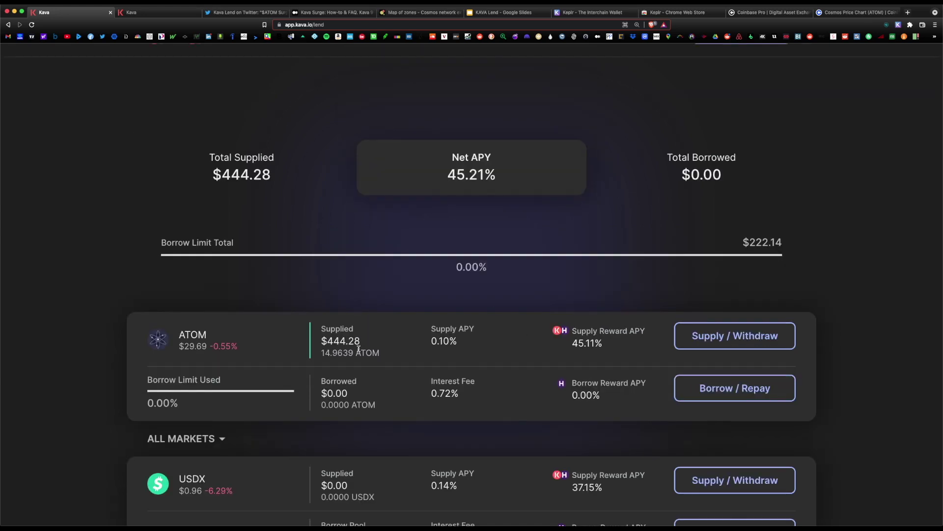
{"action": "left_click_drag", "start_coordinate": [279, 173], "coordinate": [186, 165]}
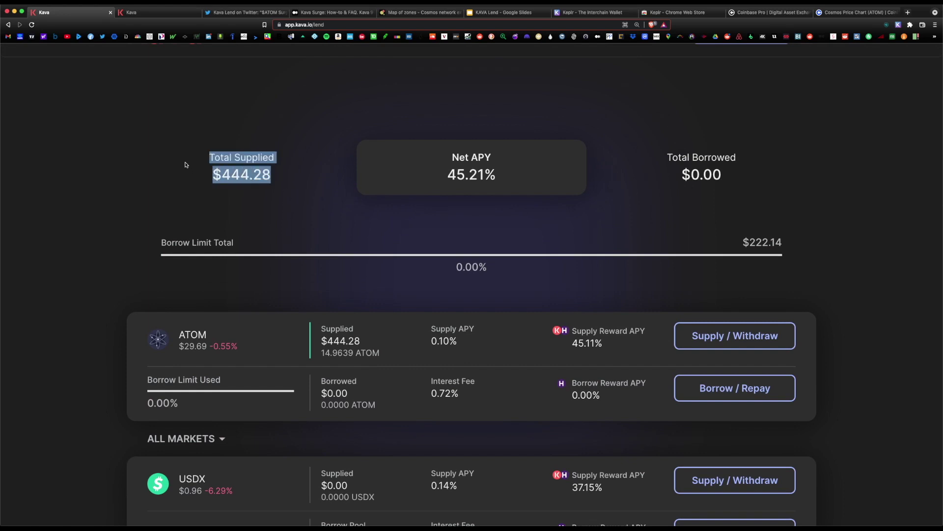
{"action": "left_click", "coordinate": [227, 198]}
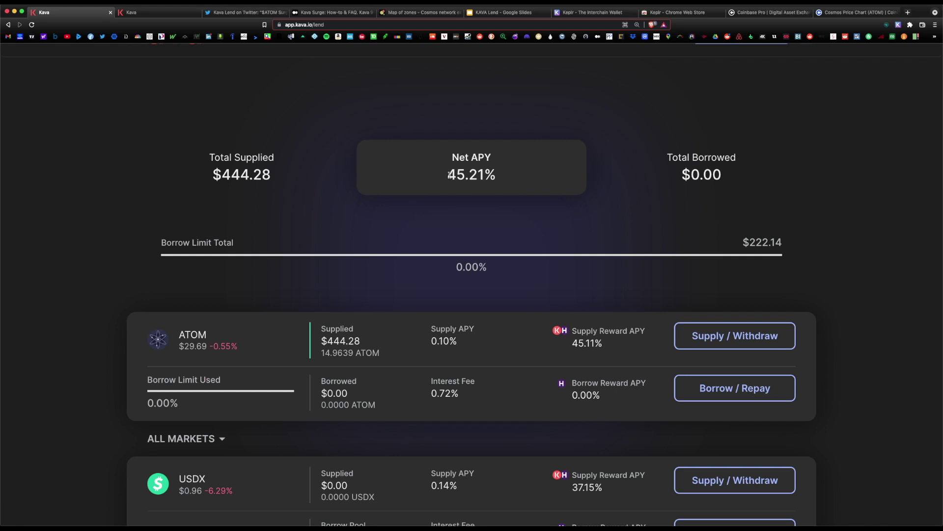
{"action": "left_click_drag", "start_coordinate": [446, 177], "coordinate": [541, 188]}
{"action": "left_click", "coordinate": [548, 230]}
{"action": "scroll", "coordinate": [607, 210], "scroll_direction": "down", "scroll_amount": 3}
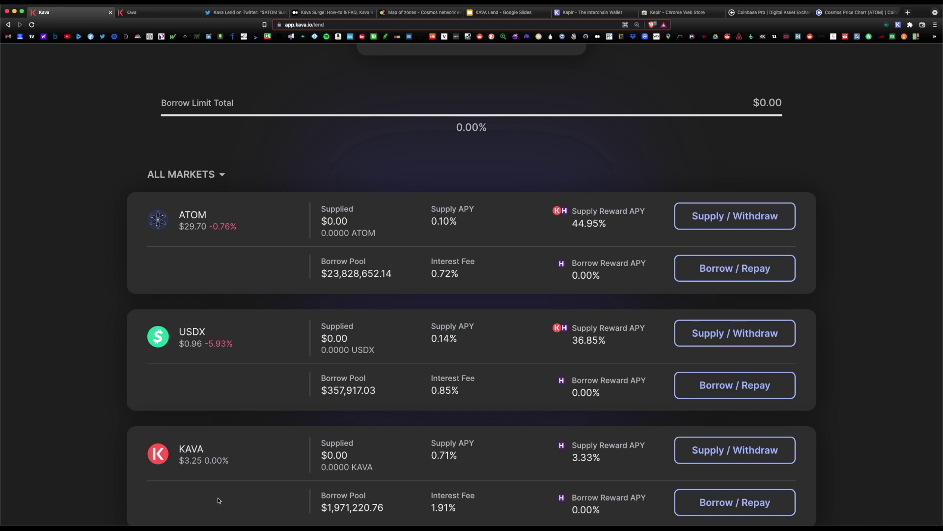
{"action": "scroll", "coordinate": [219, 501], "scroll_direction": "down", "scroll_amount": 7}
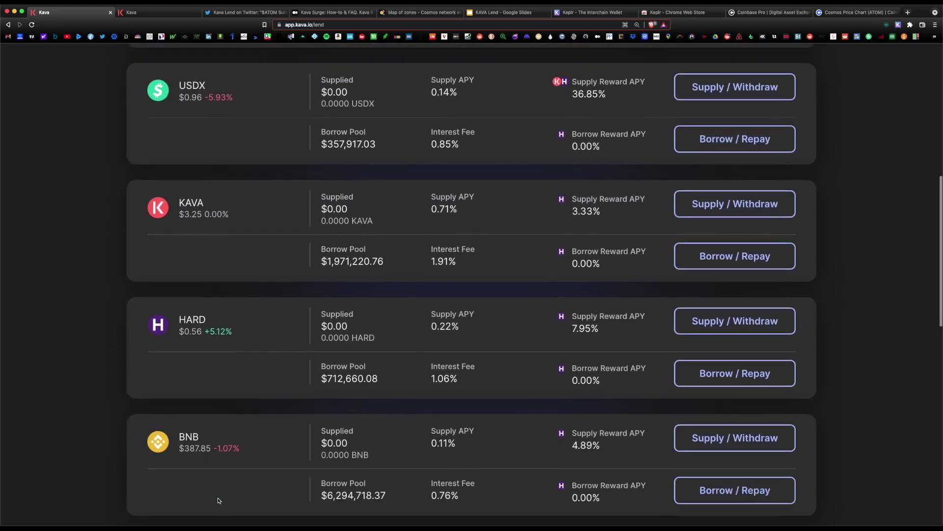
{"action": "scroll", "coordinate": [219, 500], "scroll_direction": "up", "scroll_amount": 5}
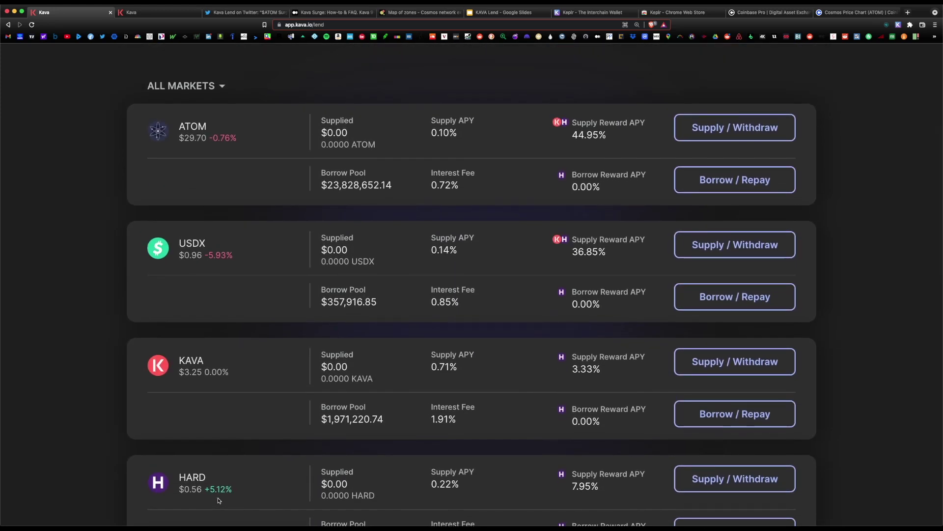
{"action": "scroll", "coordinate": [548, 269], "scroll_direction": "up", "scroll_amount": 4}
{"action": "scroll", "coordinate": [547, 270], "scroll_direction": "down", "scroll_amount": 1}
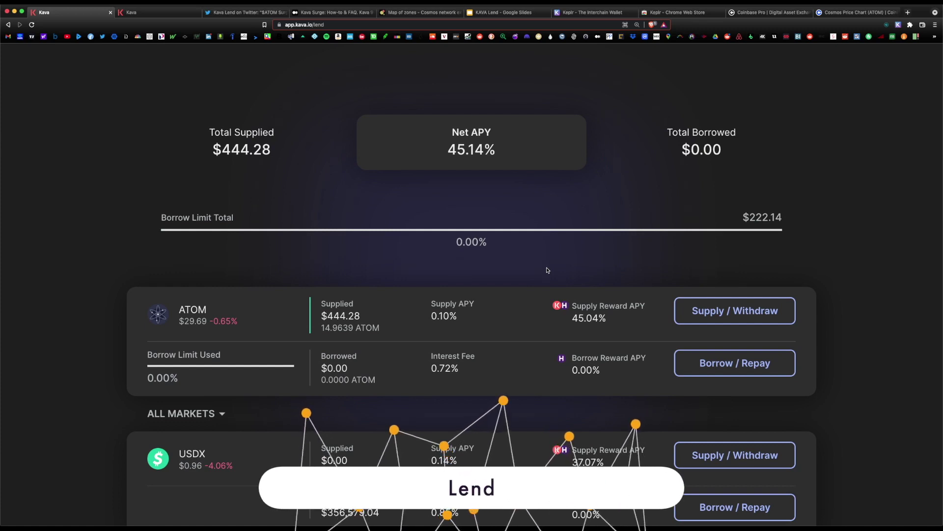
{"action": "left_click_drag", "start_coordinate": [320, 298], "coordinate": [355, 344]}
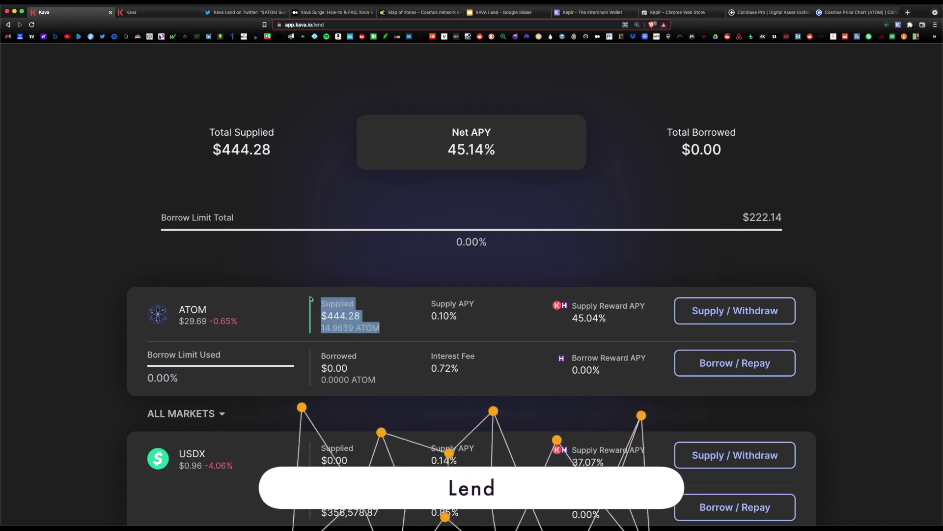
{"action": "left_click", "coordinate": [355, 344]}
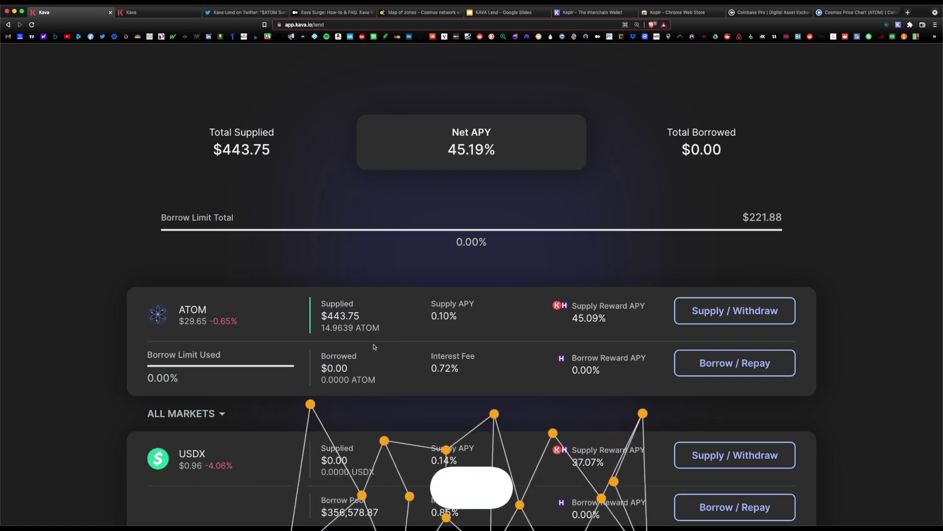
{"action": "scroll", "coordinate": [393, 334], "scroll_direction": "up", "scroll_amount": 1}
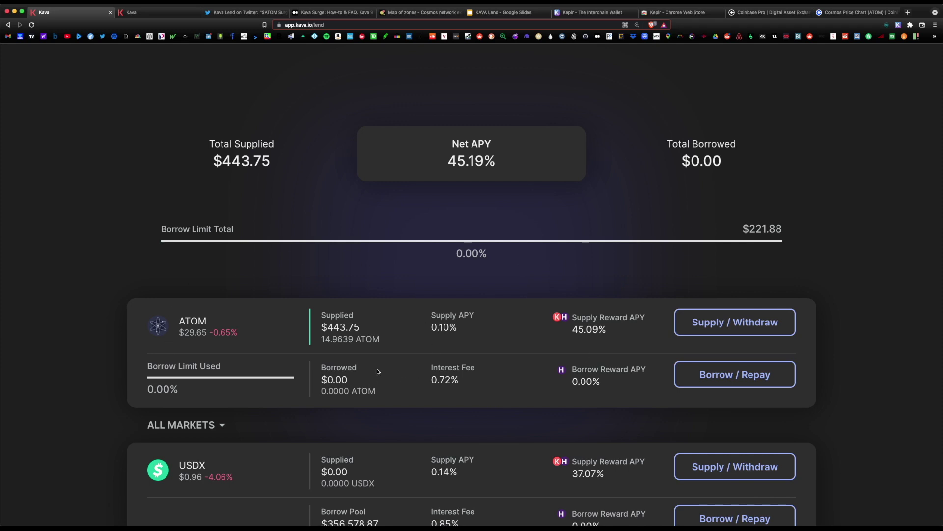
{"action": "left_click", "coordinate": [514, 12]}
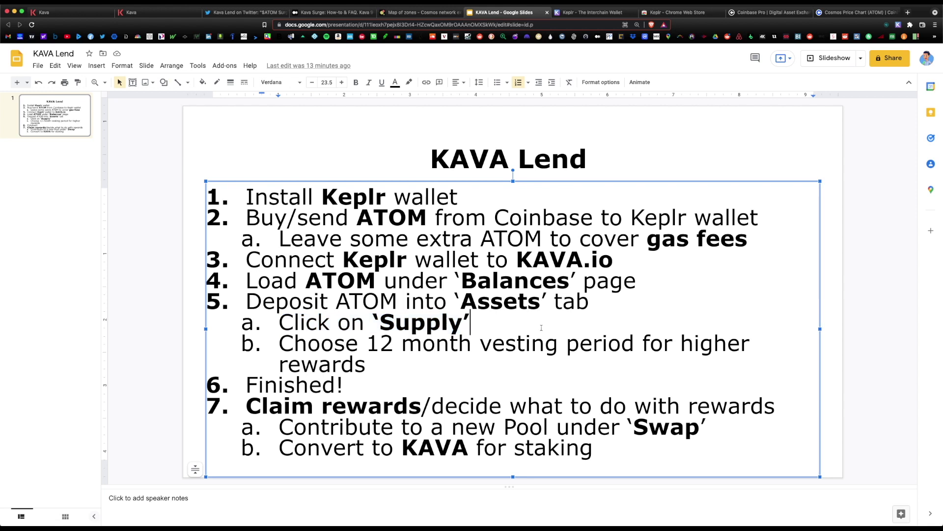
Review the Finished! line and checklist step 7 on claiming rewards.
{"action": "double_click", "coordinate": [352, 388]}
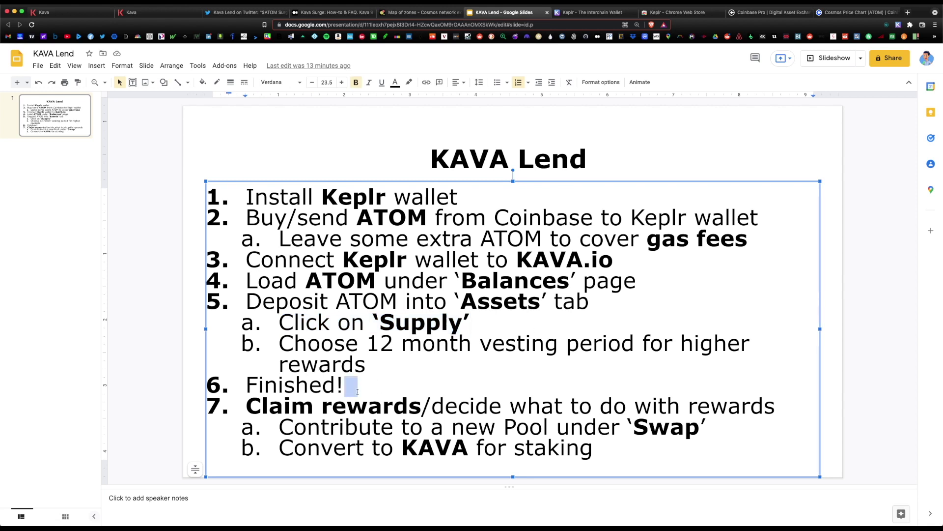
{"action": "left_click", "coordinate": [352, 391]}
{"action": "left_click_drag", "start_coordinate": [244, 406], "coordinate": [790, 406]}
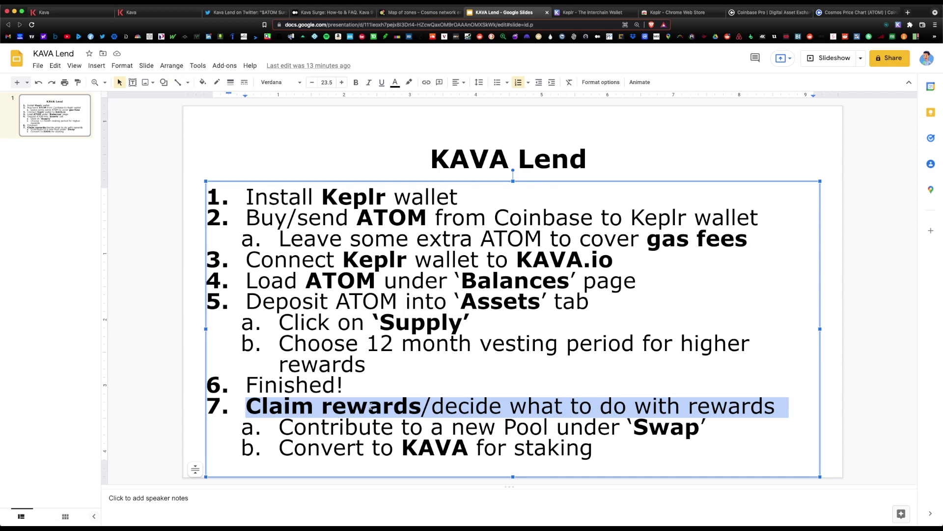
{"action": "key", "text": "super+1"}
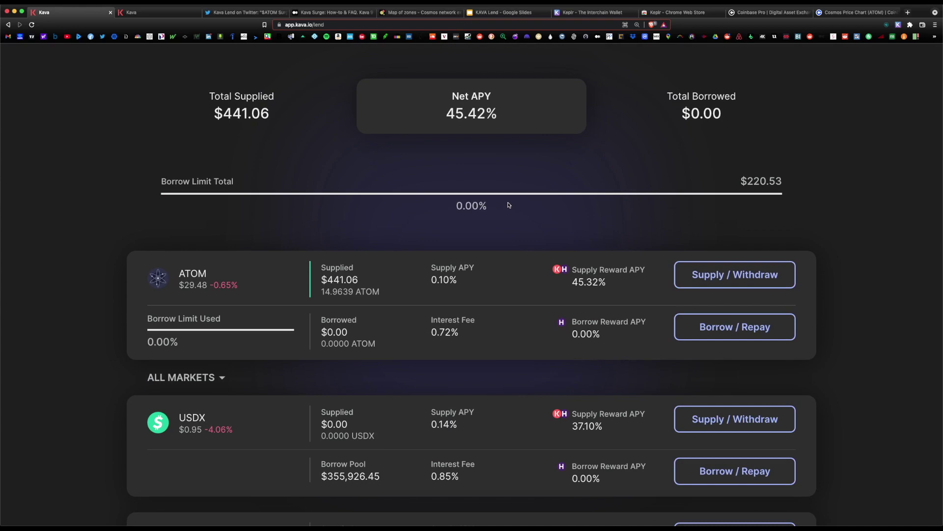
Scroll to the Lend page's Rewards section and open Claim for the unclaimed HARD and KAVA rewards.
{"action": "scroll", "coordinate": [579, 174], "scroll_direction": "up", "scroll_amount": 1}
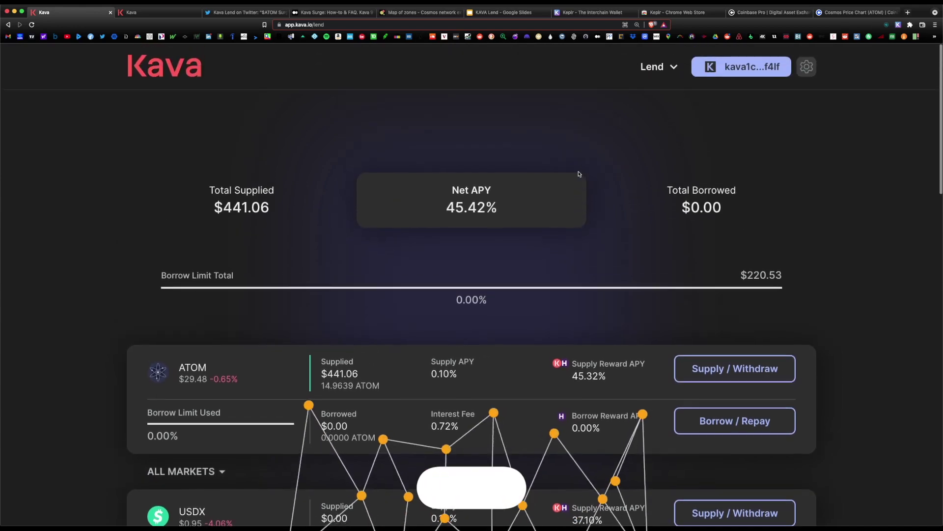
{"action": "scroll", "coordinate": [560, 125], "scroll_direction": "down", "scroll_amount": 12}
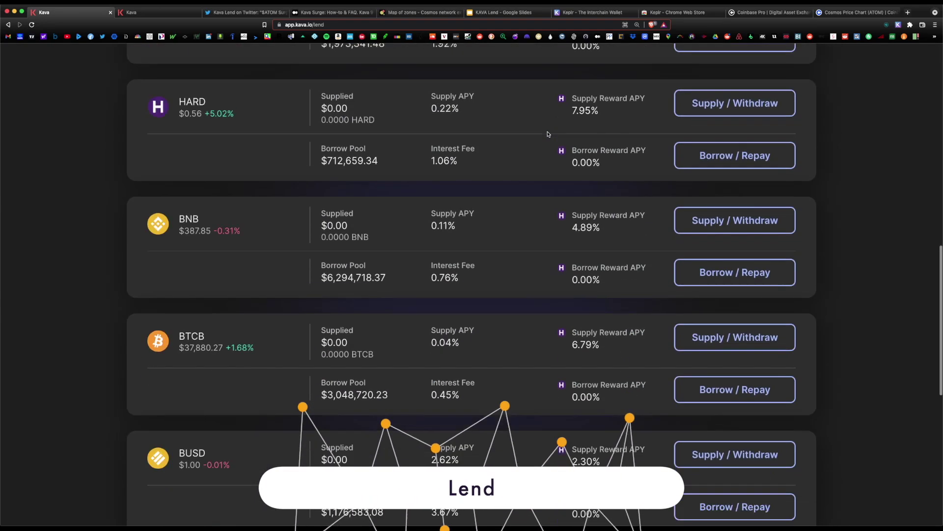
{"action": "scroll", "coordinate": [549, 134], "scroll_direction": "down", "scroll_amount": 8}
{"action": "right_click", "coordinate": [143, 325]}
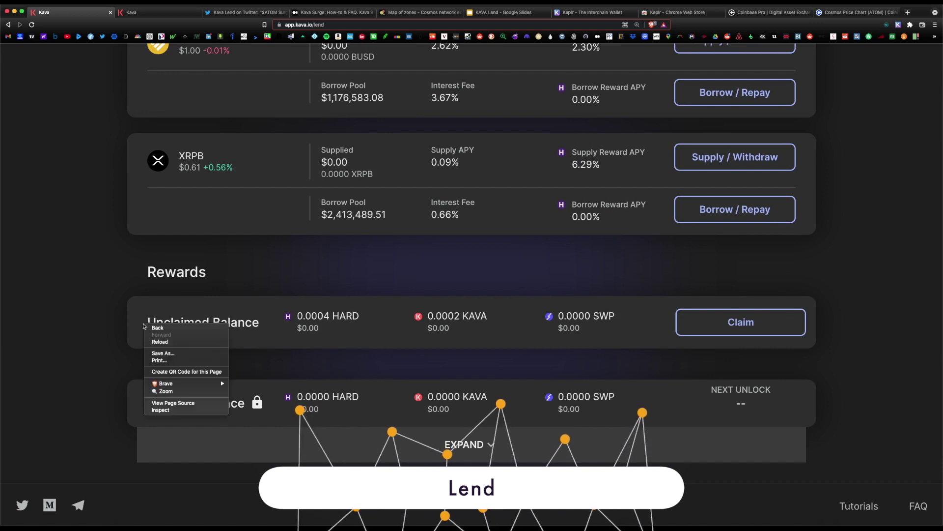
{"action": "left_click", "coordinate": [381, 337]}
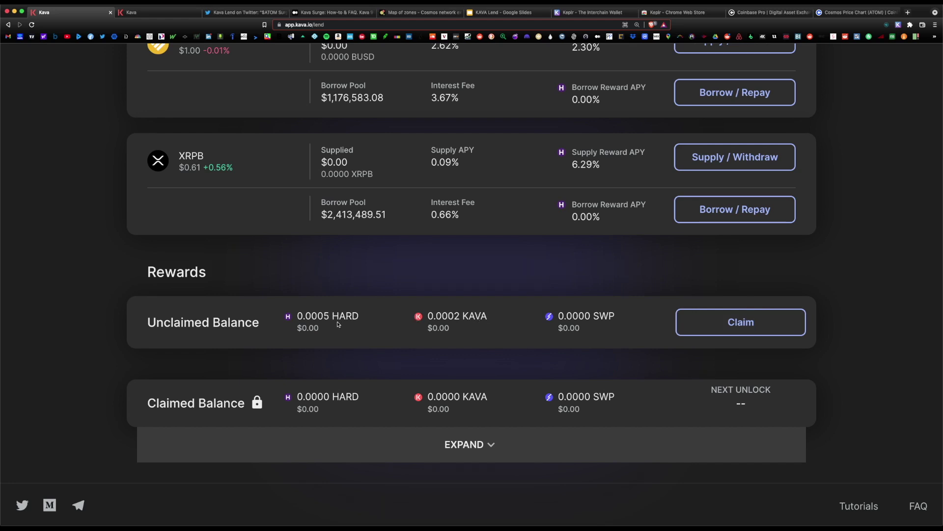
{"action": "left_click", "coordinate": [707, 327]}
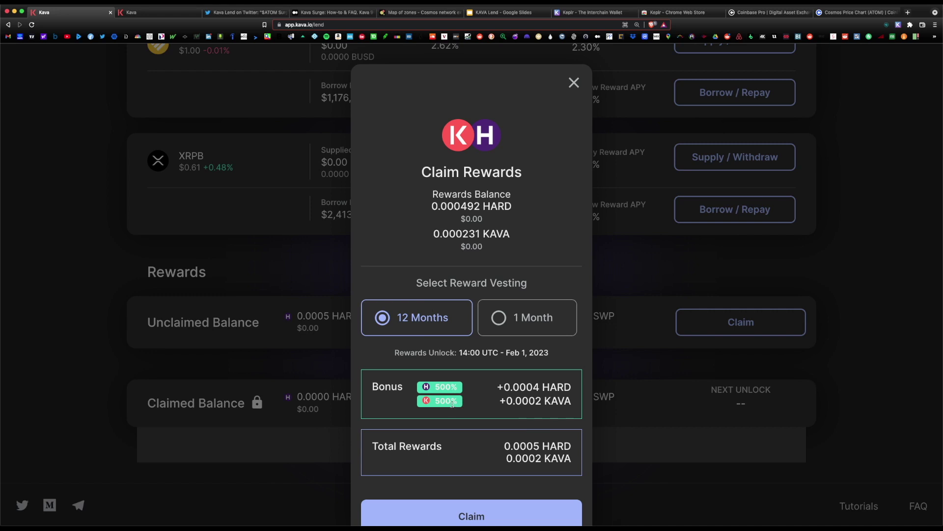
Compare 1-month and 12-month reward vesting, keeping 12 months for the 500% bonus.
{"action": "left_click", "coordinate": [548, 321]}
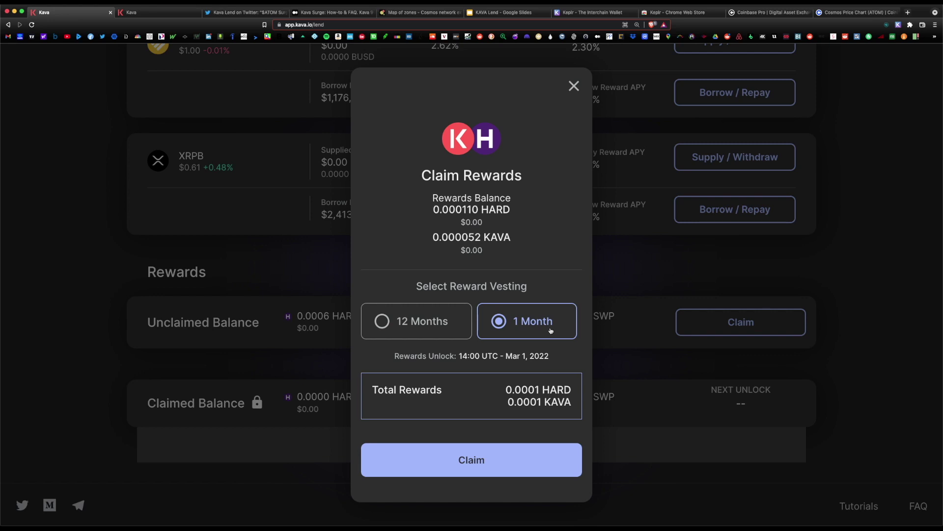
{"action": "left_click", "coordinate": [444, 330]}
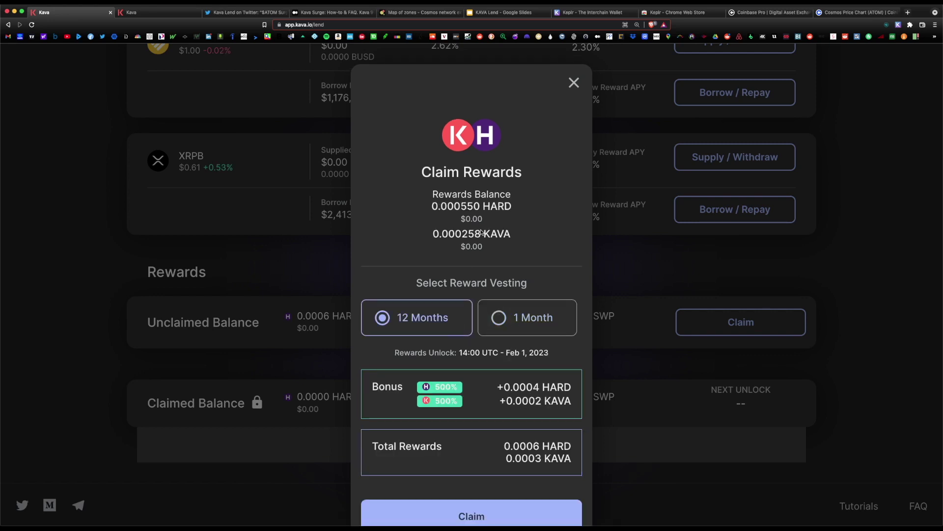
{"action": "scroll", "coordinate": [472, 246], "scroll_direction": "down", "scroll_amount": 1}
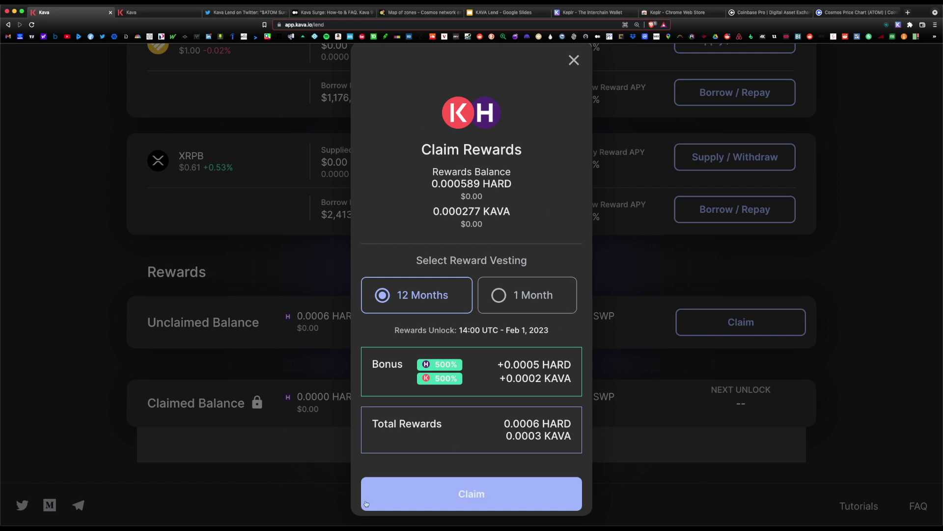
{"action": "left_click", "coordinate": [520, 297]}
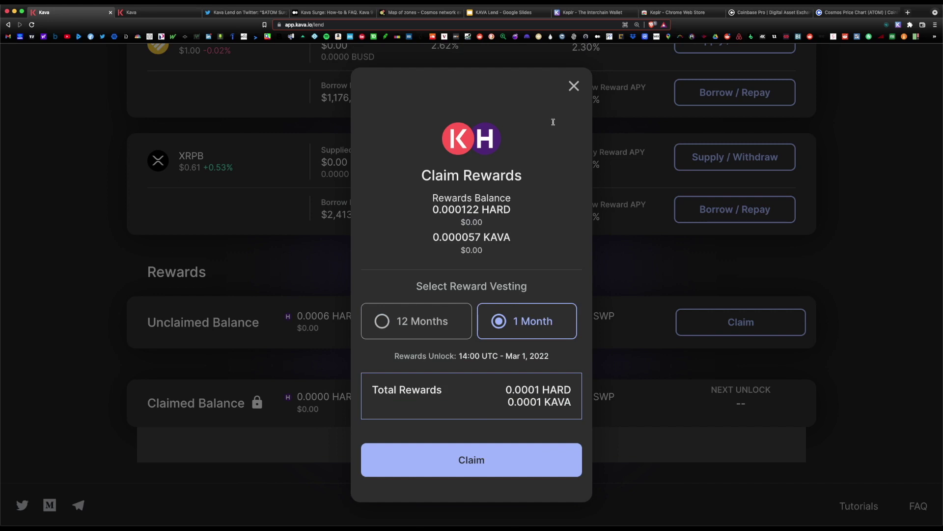
{"action": "left_click", "coordinate": [388, 322]}
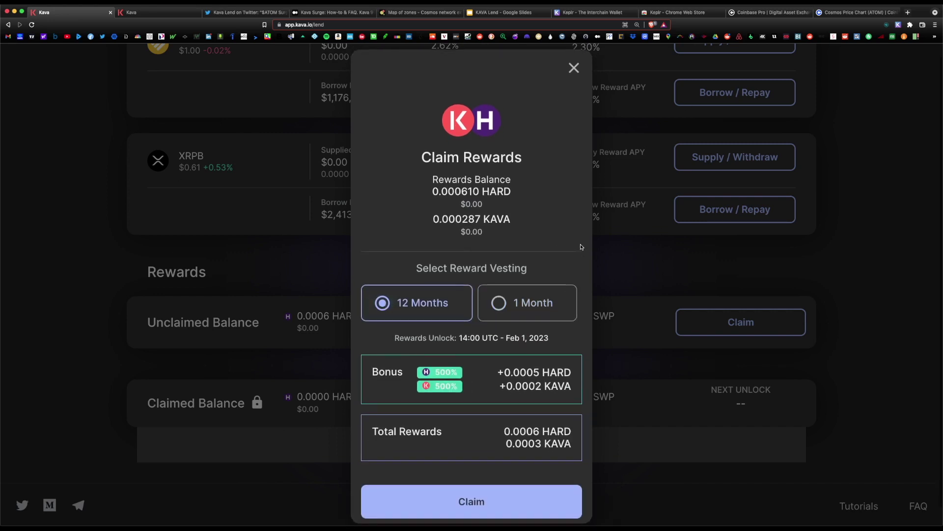
Submit the reward claim and bring up the Kava Surge FAQ article on Medium.
{"action": "left_click", "coordinate": [425, 487]}
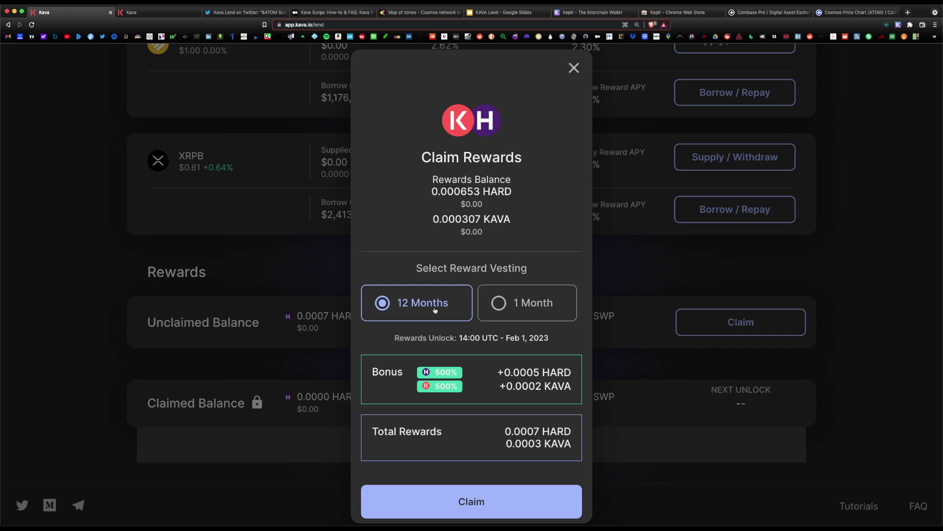
{"action": "left_click", "coordinate": [466, 501]}
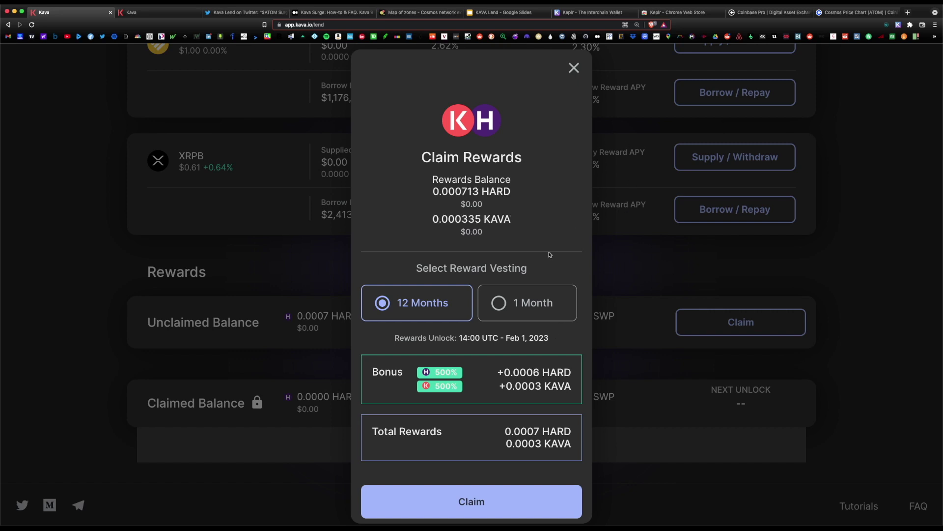
{"action": "left_click", "coordinate": [330, 12]}
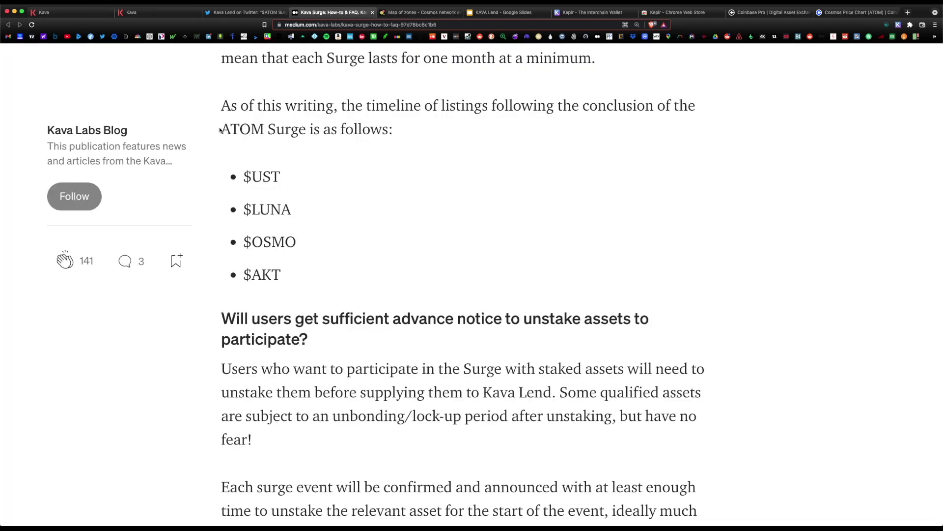
Highlight the listing timeline intro and the $UST and $LUNA listings.
{"action": "left_click_drag", "start_coordinate": [220, 129], "coordinate": [408, 123]}
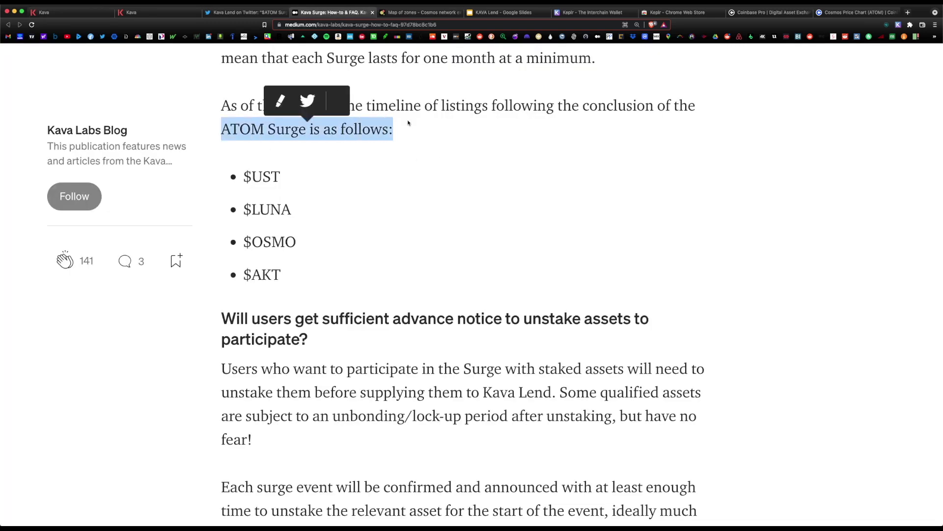
{"action": "left_click", "coordinate": [411, 142]}
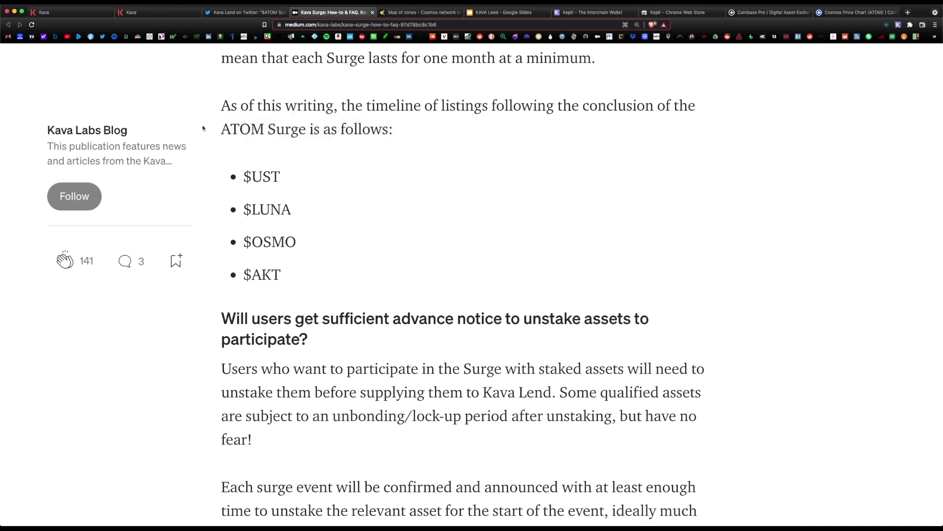
{"action": "left_click_drag", "start_coordinate": [244, 176], "coordinate": [319, 181]}
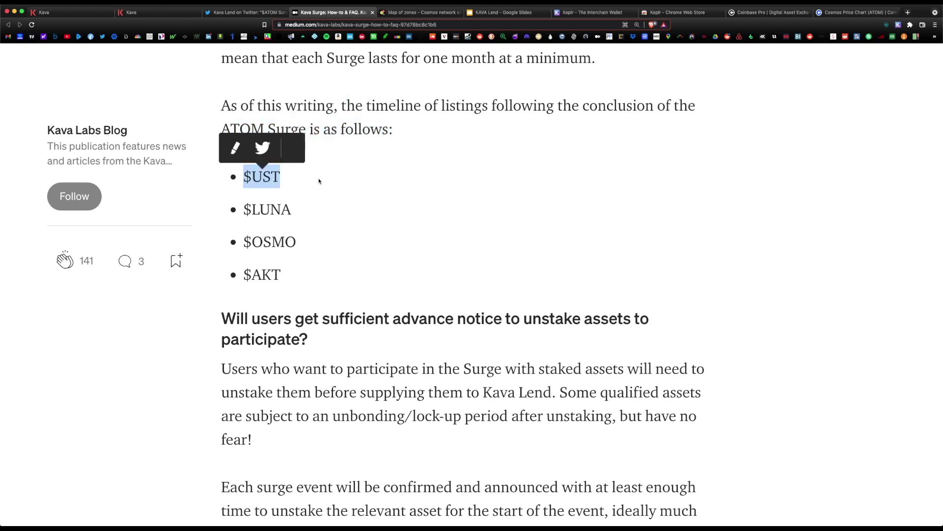
{"action": "left_click", "coordinate": [319, 181]}
{"action": "left_click_drag", "start_coordinate": [243, 210], "coordinate": [320, 211]}
{"action": "left_click", "coordinate": [320, 211]}
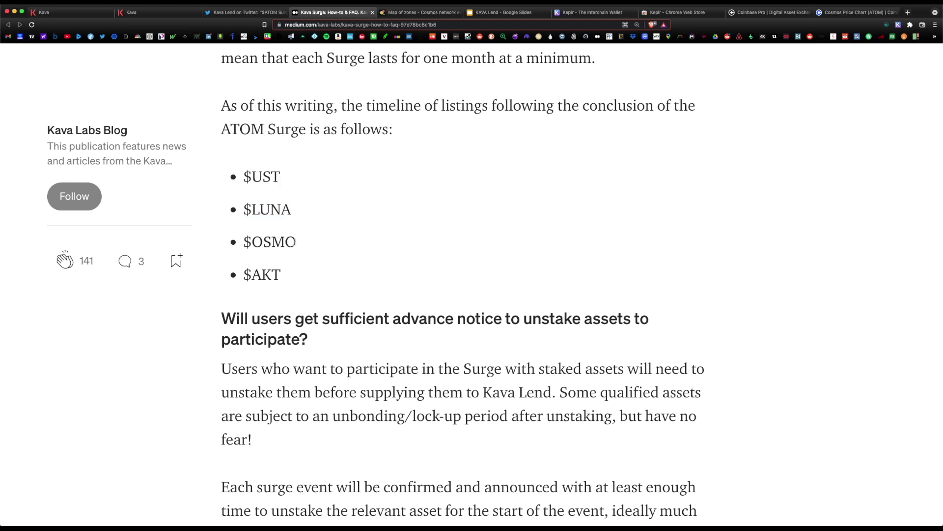
Highlight the $OSMO and $AKT listings, then return to the KAVA Lend slide deck.
{"action": "left_click_drag", "start_coordinate": [295, 241], "coordinate": [244, 242]}
{"action": "left_click", "coordinate": [295, 290]}
{"action": "left_click_drag", "start_coordinate": [280, 275], "coordinate": [241, 274]}
{"action": "left_click", "coordinate": [366, 276]}
{"action": "key", "text": "super+1"}
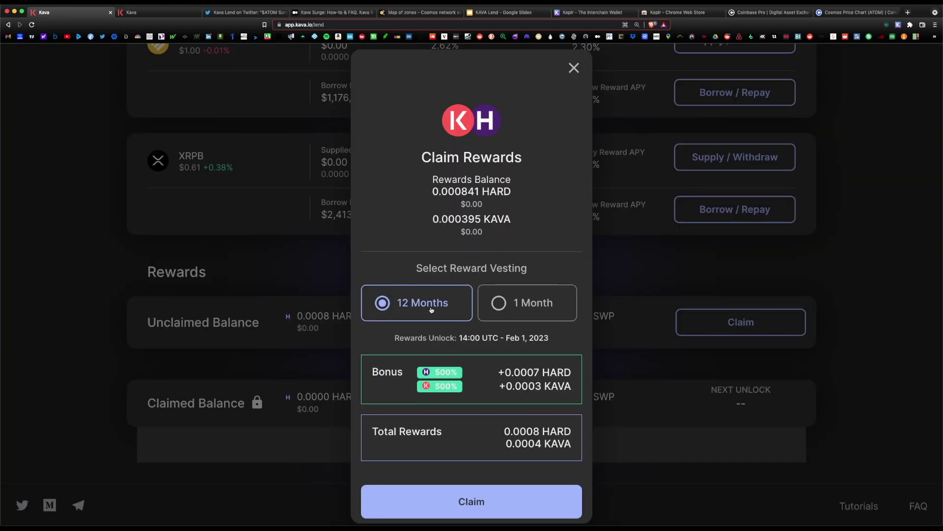
{"action": "key", "text": "super+6"}
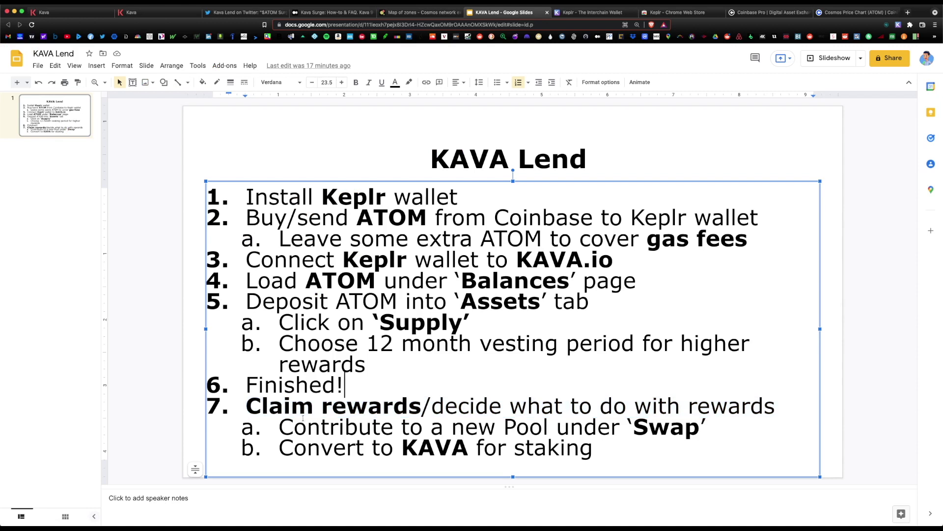
{"action": "left_click_drag", "start_coordinate": [279, 425], "coordinate": [674, 444]}
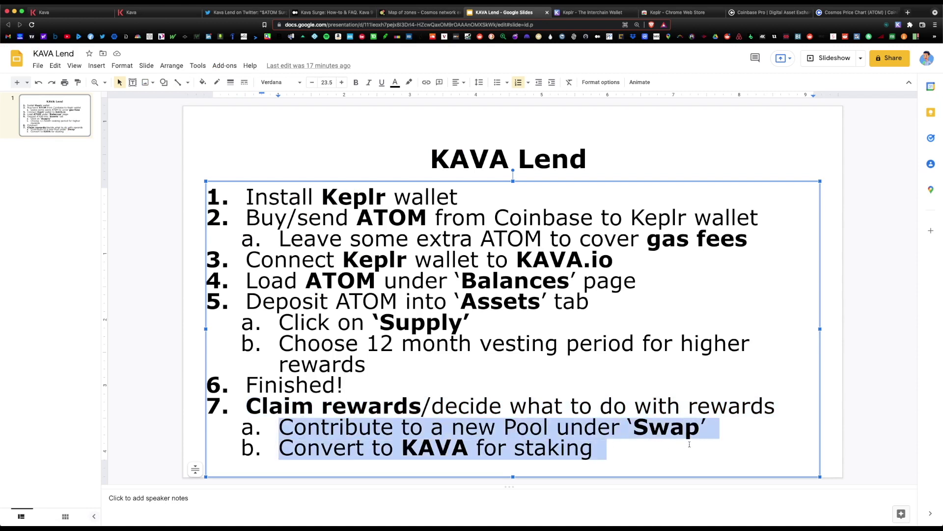
{"action": "left_click", "coordinate": [683, 426]}
{"action": "left_click_drag", "start_coordinate": [277, 425], "coordinate": [725, 425]}
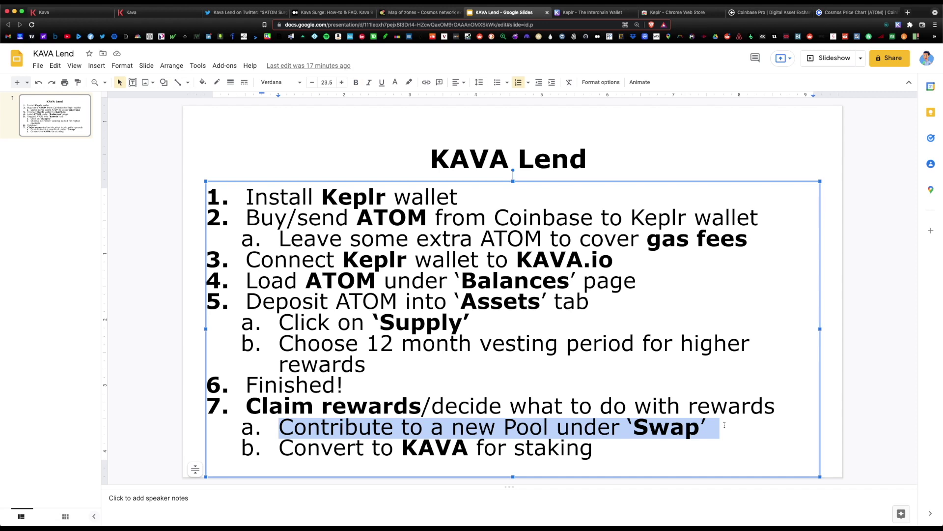
{"action": "left_click", "coordinate": [724, 425]}
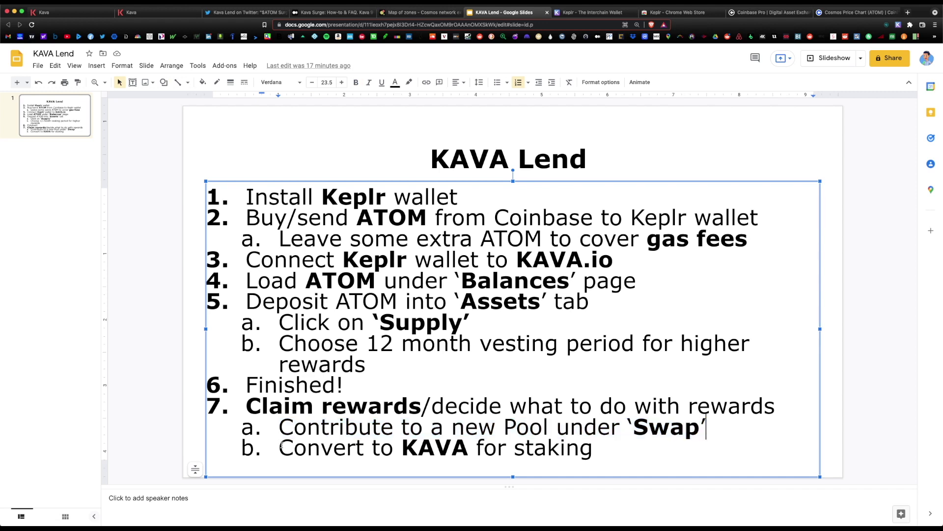
{"action": "double_click", "coordinate": [344, 448]}
{"action": "left_click_drag", "start_coordinate": [381, 447], "coordinate": [601, 466]}
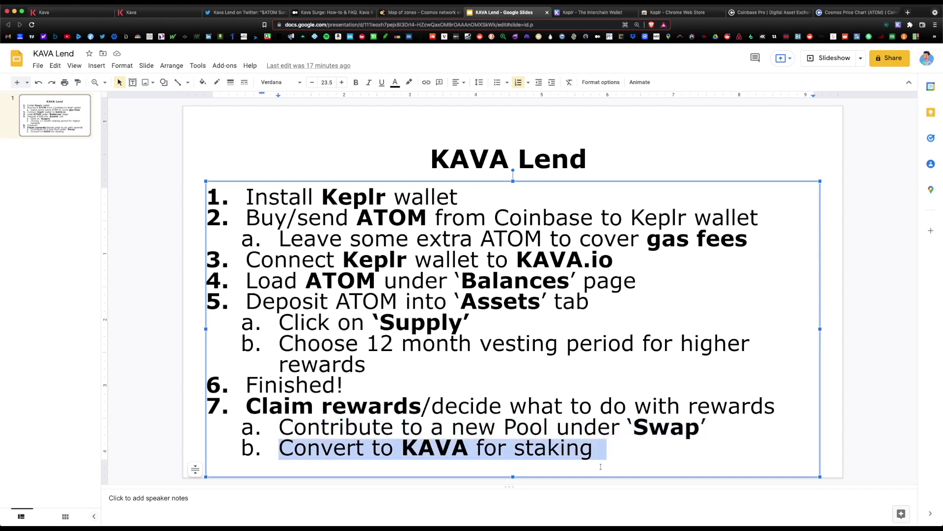
{"action": "left_click", "coordinate": [347, 386]}
{"action": "left_click", "coordinate": [499, 426]}
{"action": "left_click_drag", "start_coordinate": [501, 426], "coordinate": [698, 427]}
Go from the Kava Lend page to the Swap Pools page.
{"action": "key", "text": "super+1"}
{"action": "scroll", "coordinate": [442, 116], "scroll_direction": "up", "scroll_amount": 15}
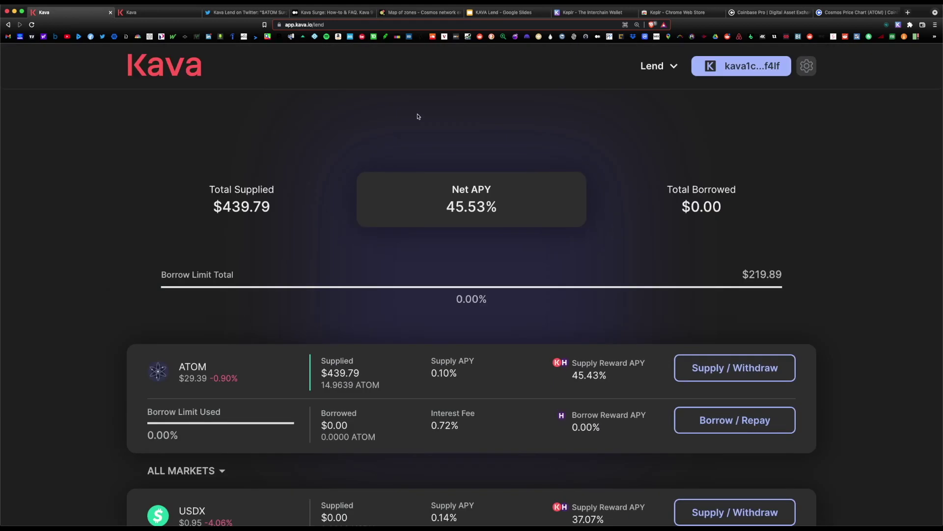
{"action": "left_click", "coordinate": [672, 68]}
{"action": "left_click", "coordinate": [560, 201]}
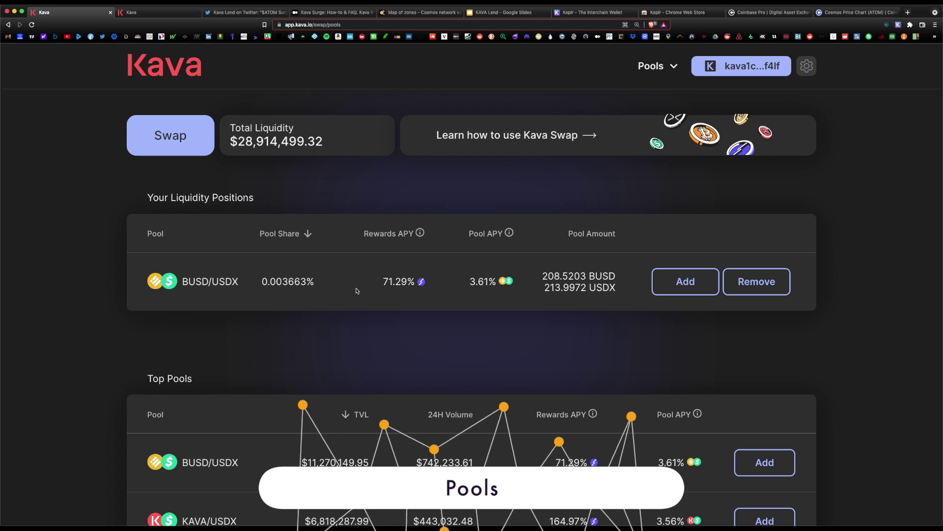
Point out the KAVA/USDX pool and its 164.97% rewards APY.
{"action": "scroll", "coordinate": [429, 251], "scroll_direction": "down", "scroll_amount": 5}
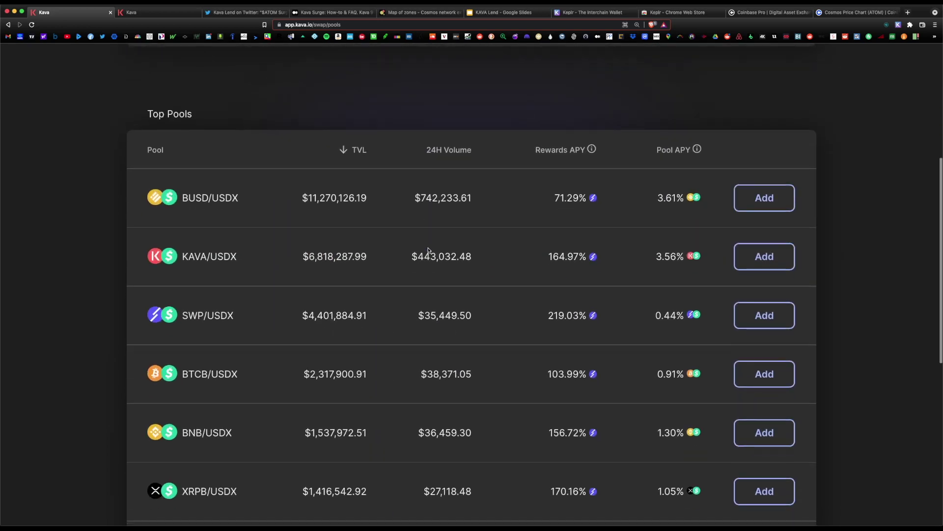
{"action": "scroll", "coordinate": [428, 251], "scroll_direction": "down", "scroll_amount": 2}
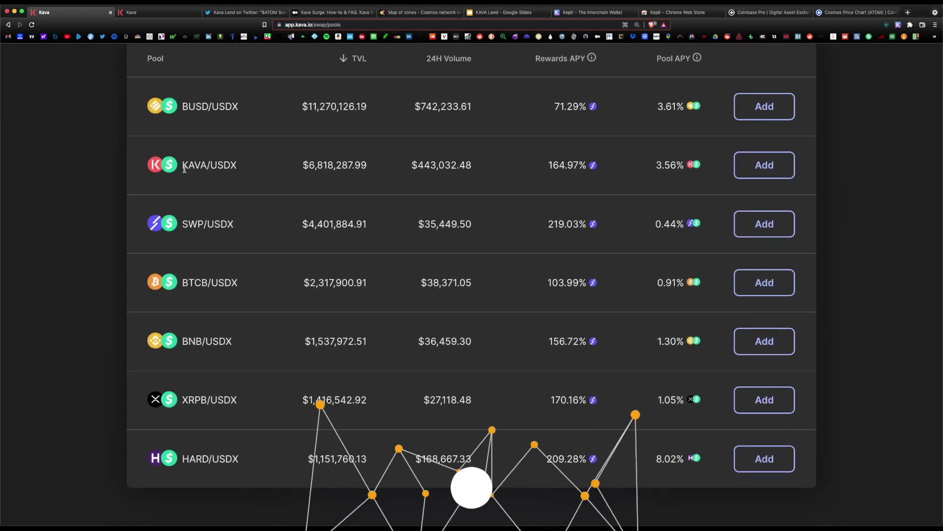
{"action": "left_click_drag", "start_coordinate": [182, 168], "coordinate": [526, 223]}
{"action": "left_click", "coordinate": [596, 192]}
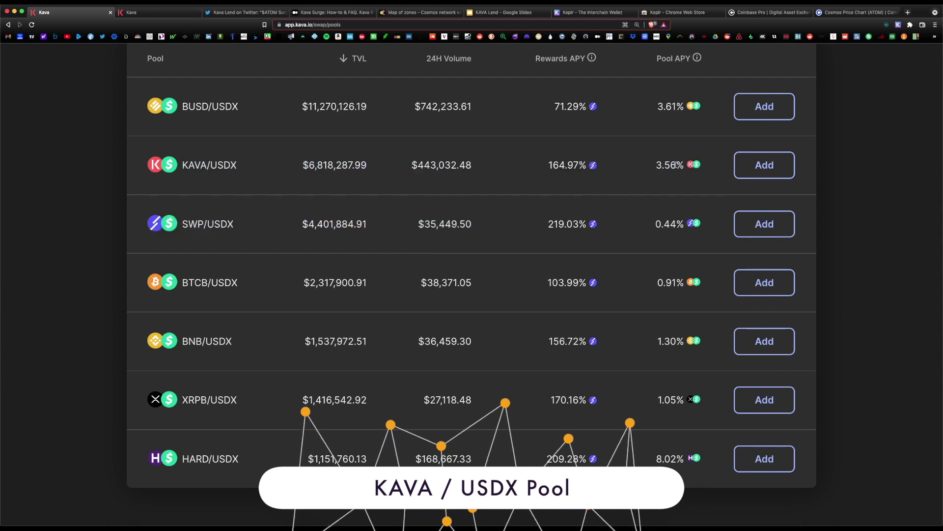
{"action": "left_click_drag", "start_coordinate": [549, 163], "coordinate": [603, 163]}
{"action": "left_click", "coordinate": [604, 166]}
Point out the HARD/USDX 209.28% rewards APY and scroll down to the Rewards section.
{"action": "scroll", "coordinate": [604, 166], "scroll_direction": "down", "scroll_amount": 3}
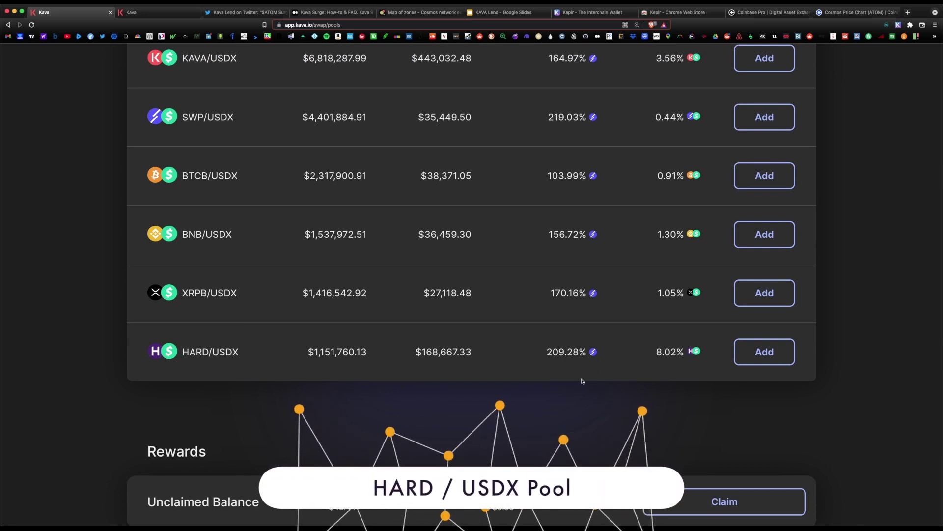
{"action": "left_click_drag", "start_coordinate": [547, 351], "coordinate": [611, 358]}
{"action": "left_click", "coordinate": [611, 358]}
{"action": "scroll", "coordinate": [334, 374], "scroll_direction": "up", "scroll_amount": 2}
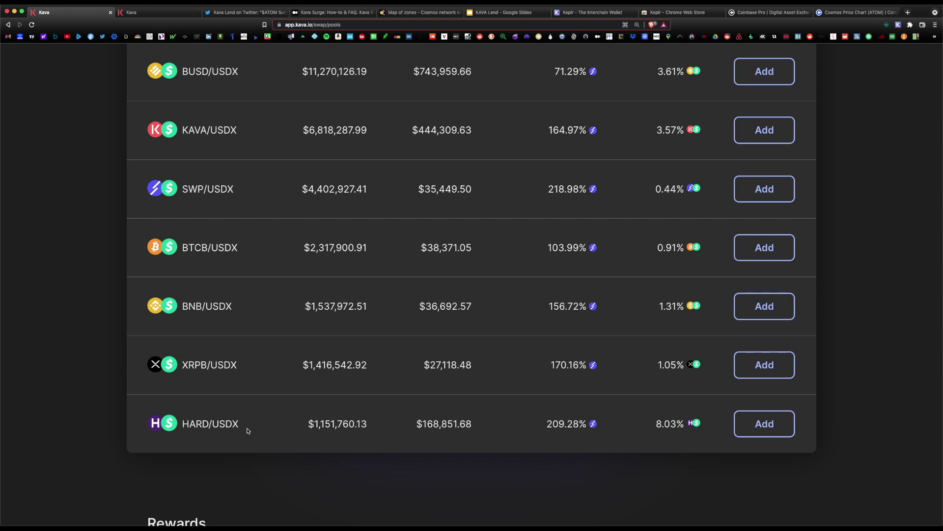
{"action": "scroll", "coordinate": [249, 431], "scroll_direction": "up", "scroll_amount": 10}
{"action": "scroll", "coordinate": [420, 267], "scroll_direction": "down", "scroll_amount": 1}
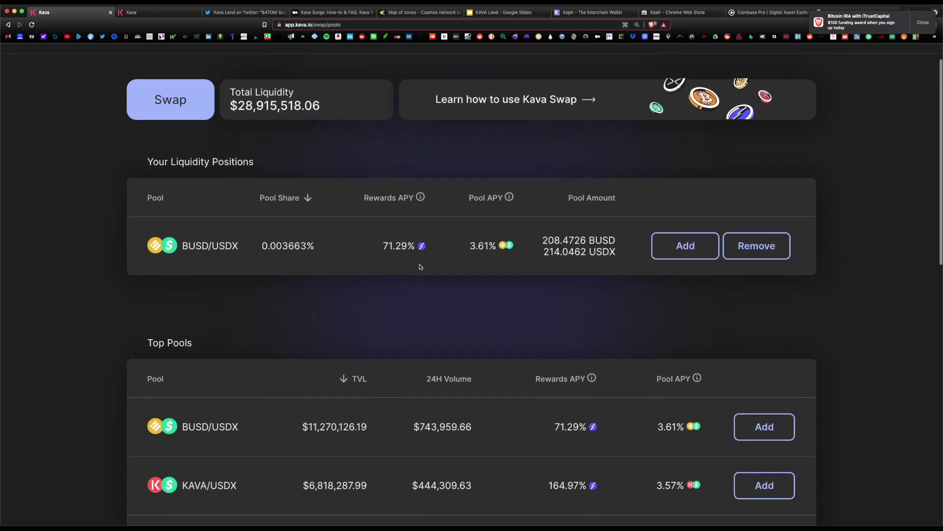
{"action": "scroll", "coordinate": [420, 267], "scroll_direction": "down", "scroll_amount": 9}
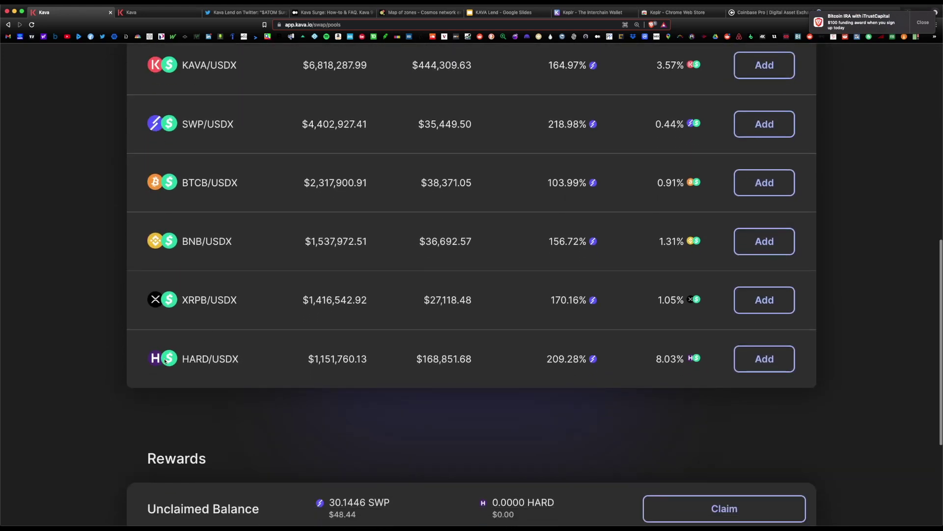
Open Add Liquidity for the HARD/USDX pool, choosing HARD as first coin and USDX second.
{"action": "left_click", "coordinate": [763, 363]}
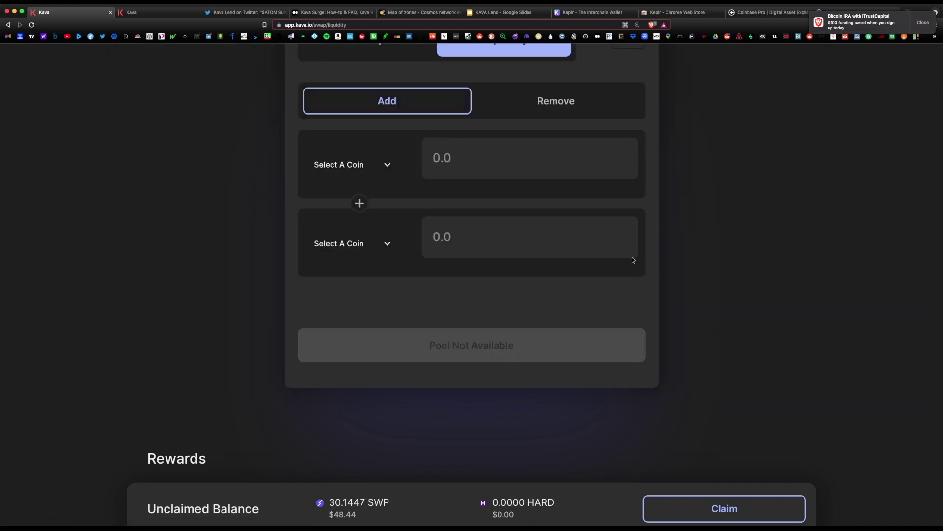
{"action": "scroll", "coordinate": [632, 261], "scroll_direction": "up", "scroll_amount": 3}
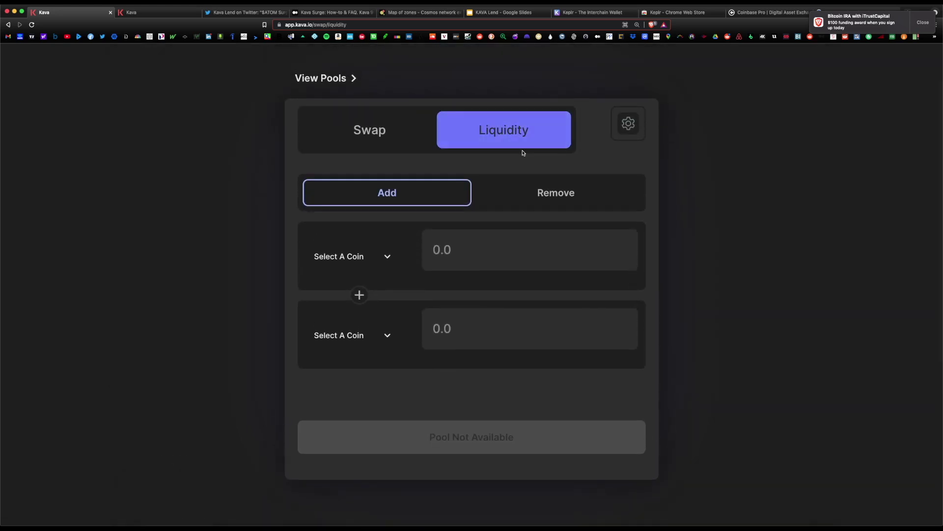
{"action": "left_click", "coordinate": [392, 256]}
{"action": "left_click", "coordinate": [366, 325]}
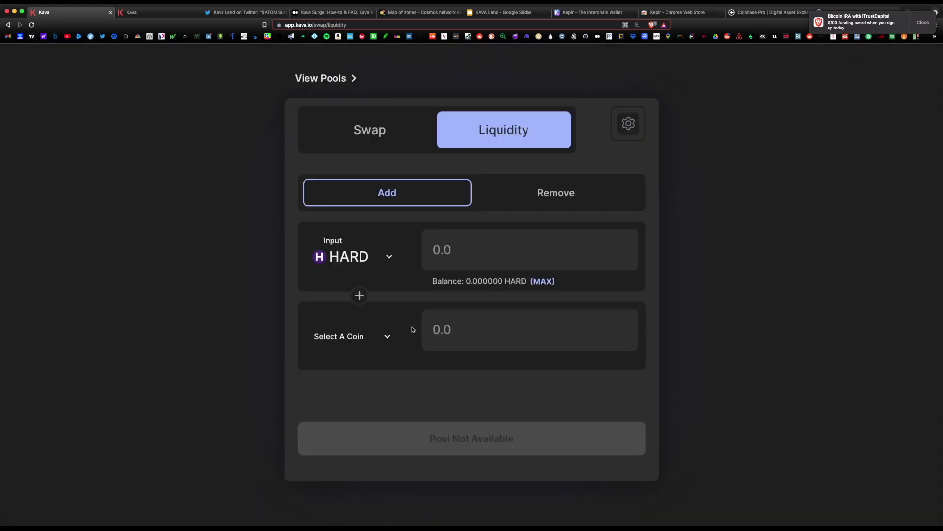
{"action": "left_click", "coordinate": [385, 334]}
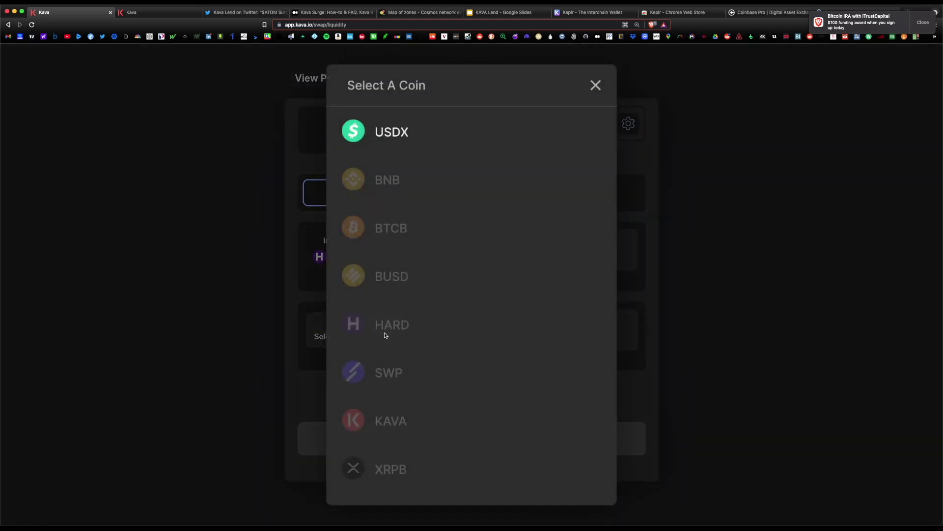
{"action": "left_click", "coordinate": [398, 140]}
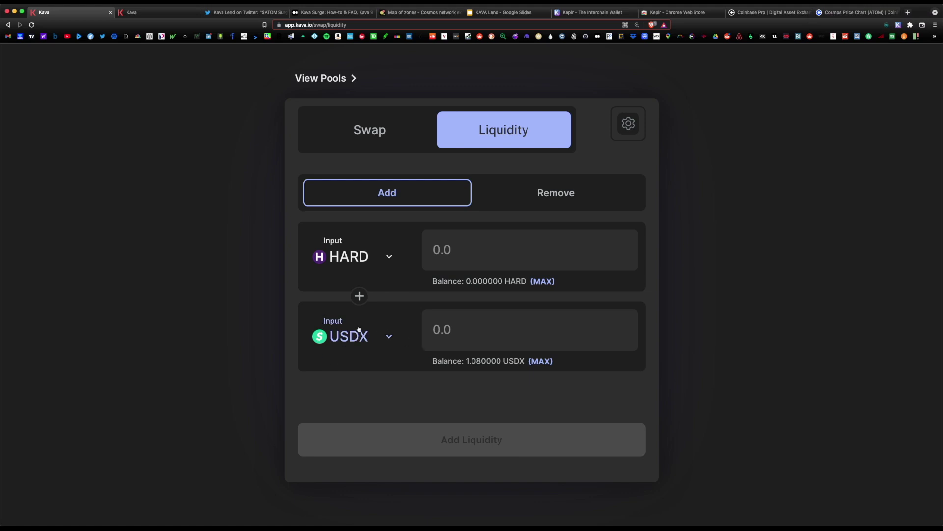
In the Swap form, set HARD to USDX, then change the From coin to KAVA.
{"action": "left_click", "coordinate": [392, 127]}
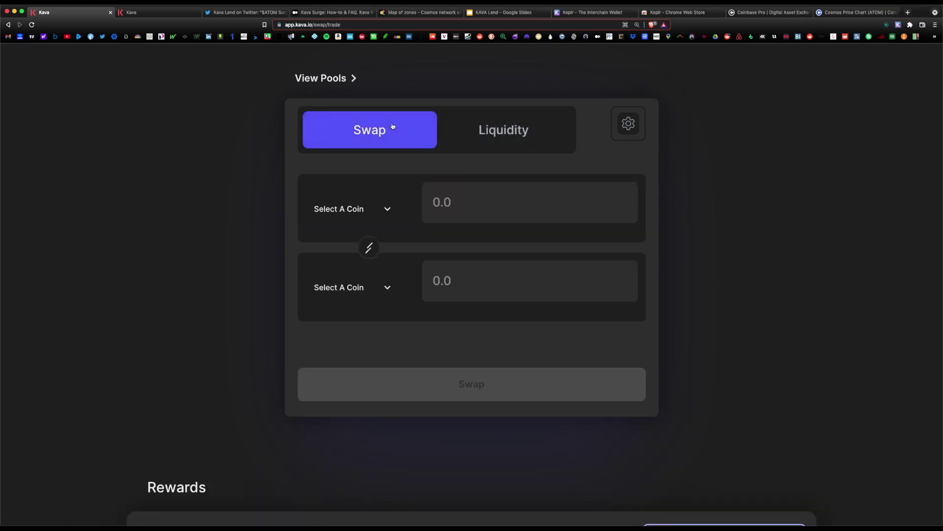
{"action": "left_click", "coordinate": [387, 210]}
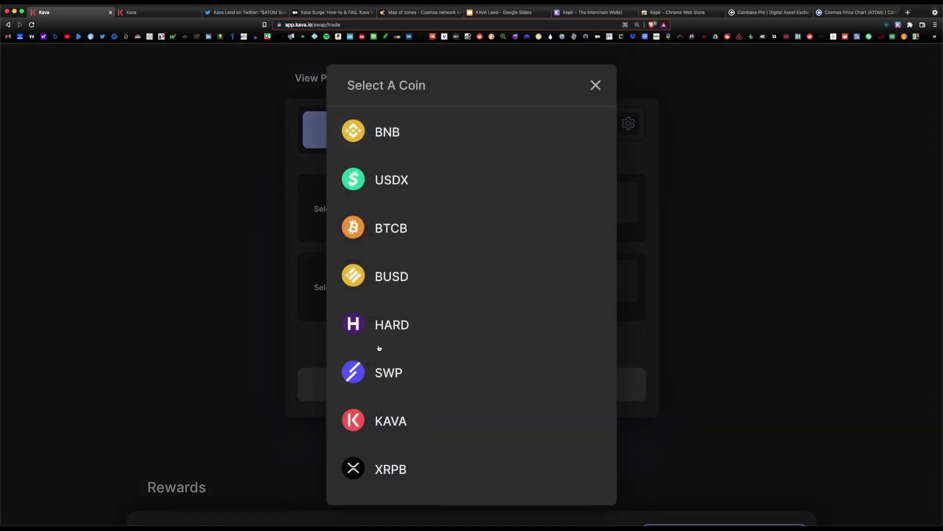
{"action": "left_click", "coordinate": [376, 330]}
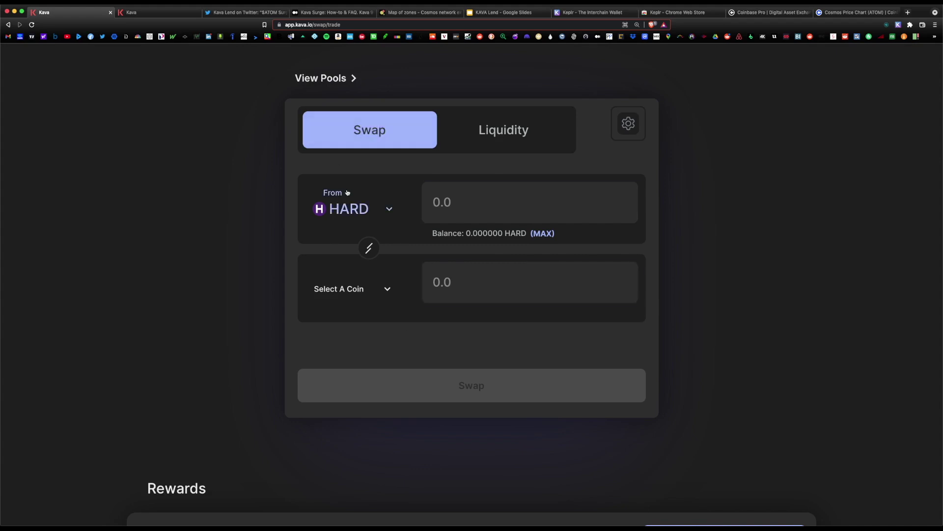
{"action": "left_click", "coordinate": [389, 291]}
{"action": "left_click", "coordinate": [403, 133]}
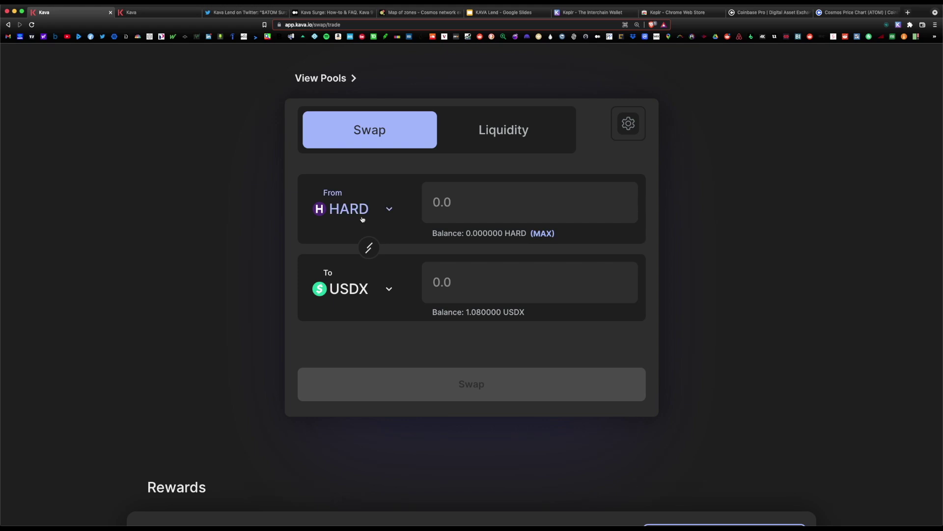
{"action": "left_click", "coordinate": [385, 211]}
{"action": "left_click", "coordinate": [402, 374]}
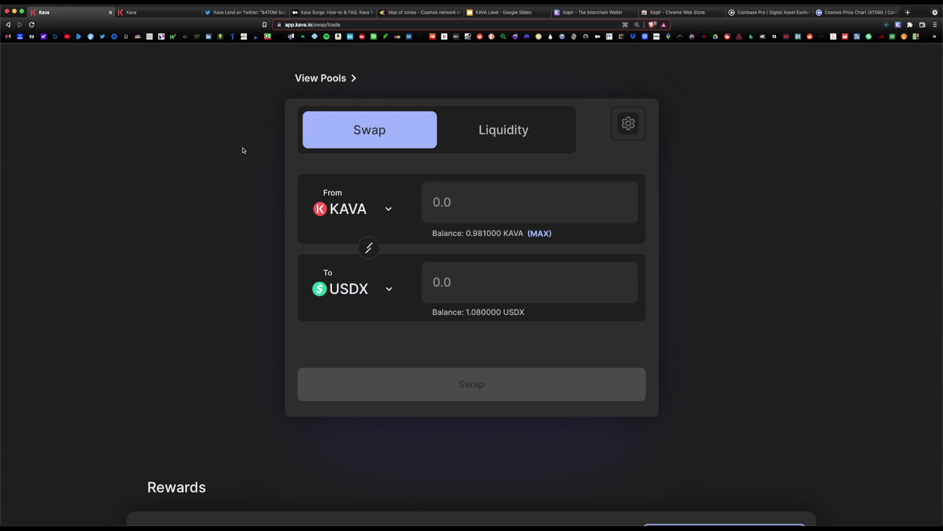
{"action": "left_click", "coordinate": [526, 127]}
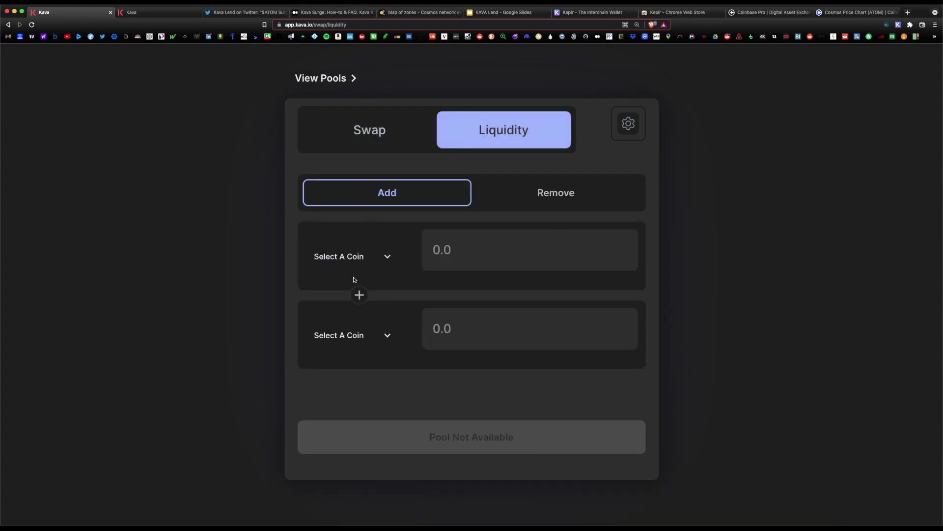
Pair HARD with USDX for liquidity, then replace HARD with KAVA as the first coin.
{"action": "left_click", "coordinate": [393, 258]}
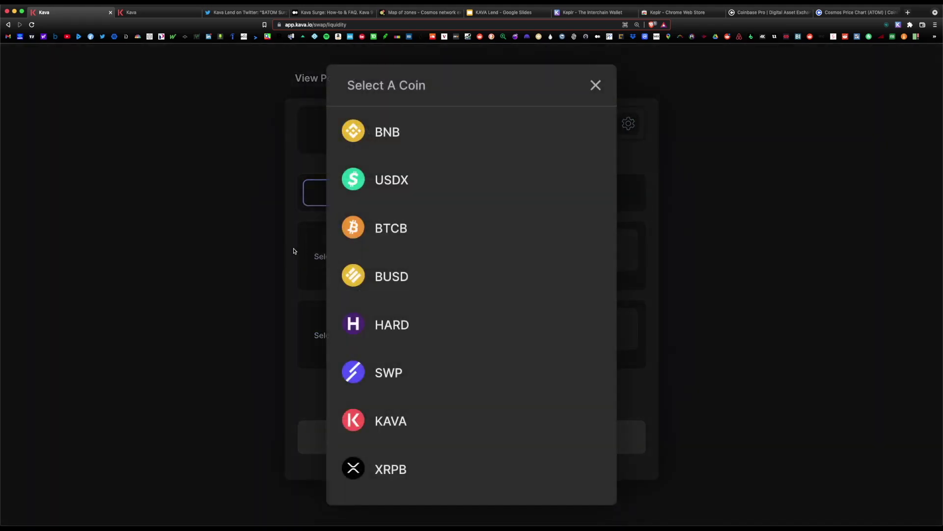
{"action": "left_click", "coordinate": [388, 327]}
{"action": "left_click", "coordinate": [388, 334]}
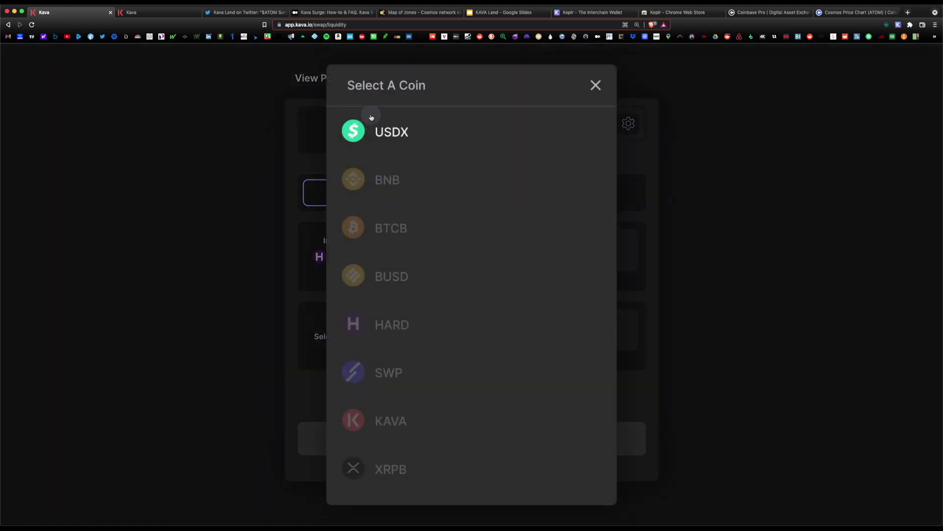
{"action": "left_click", "coordinate": [372, 117]}
{"action": "left_click", "coordinate": [390, 256]}
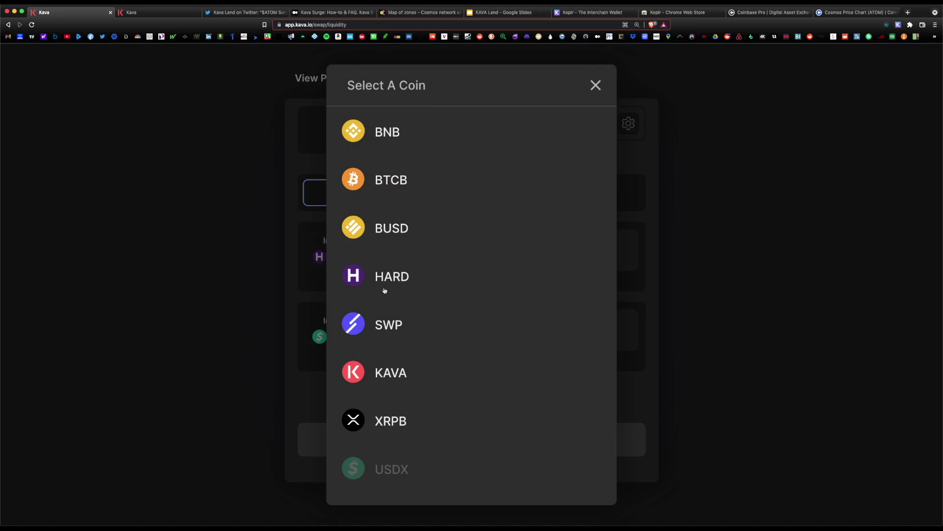
{"action": "left_click", "coordinate": [390, 364]}
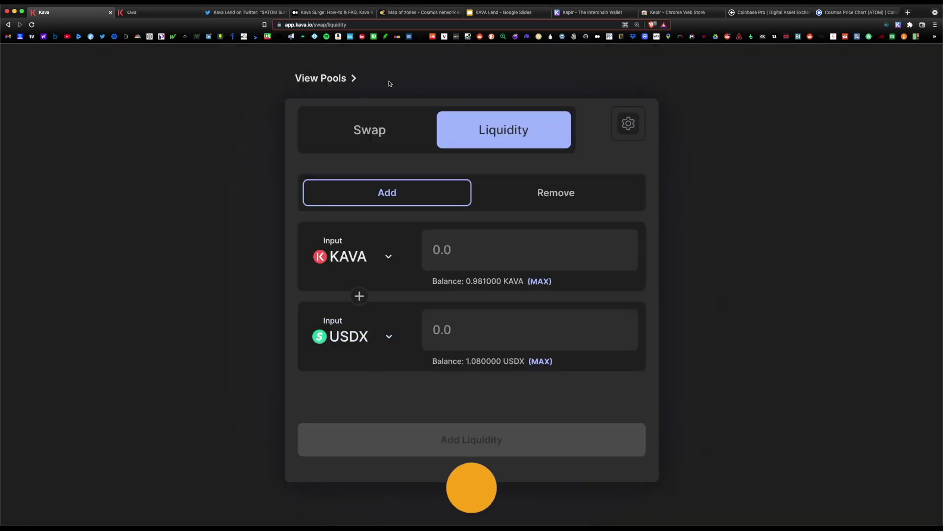
From the pools table, try Add on the KAVA/USDX and HARD/USDX rows.
{"action": "left_click", "coordinate": [344, 80]}
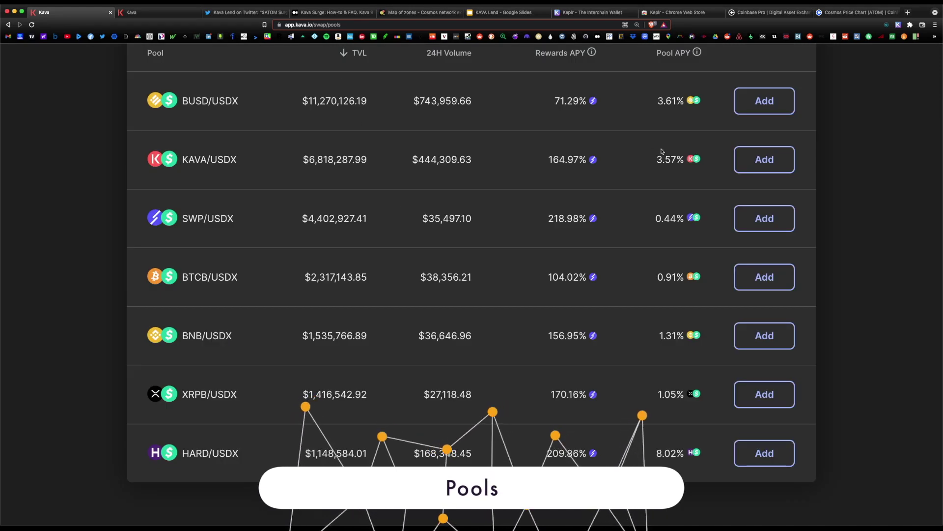
{"action": "left_click", "coordinate": [752, 164]}
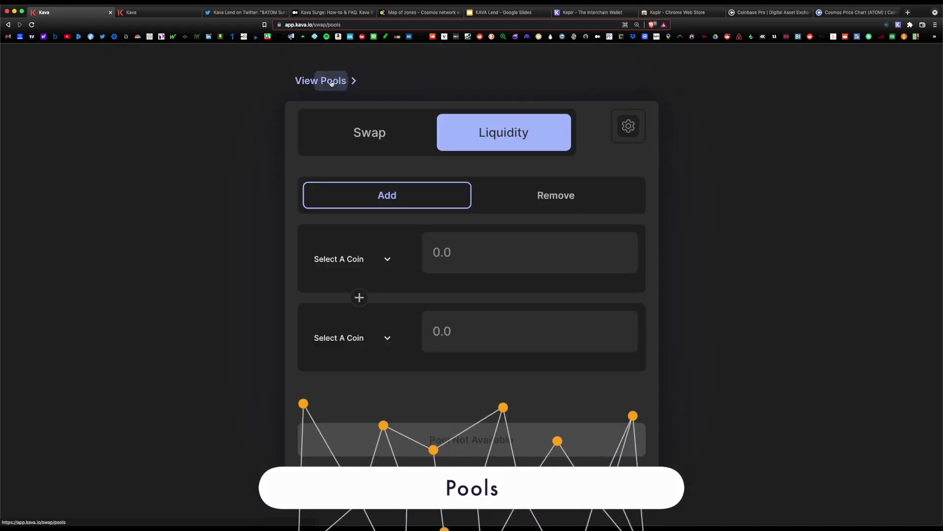
{"action": "left_click", "coordinate": [332, 79]}
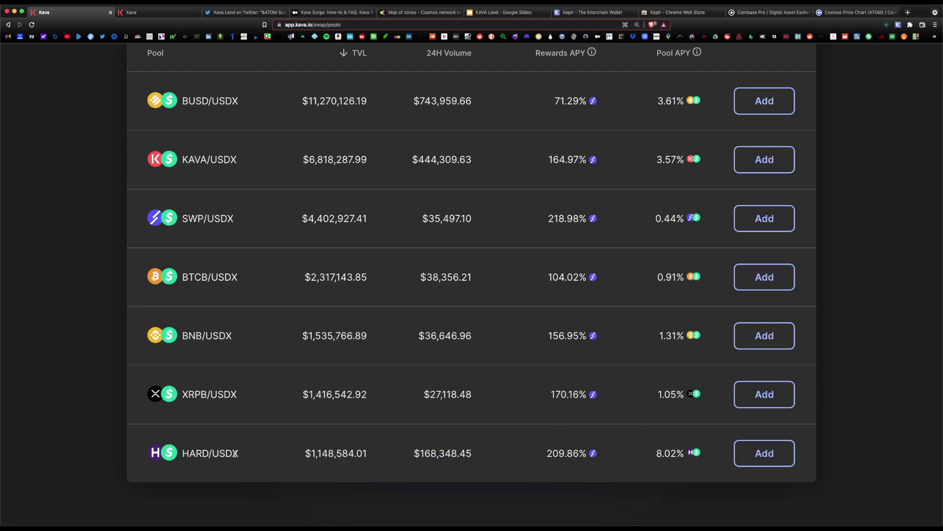
{"action": "left_click", "coordinate": [735, 455]}
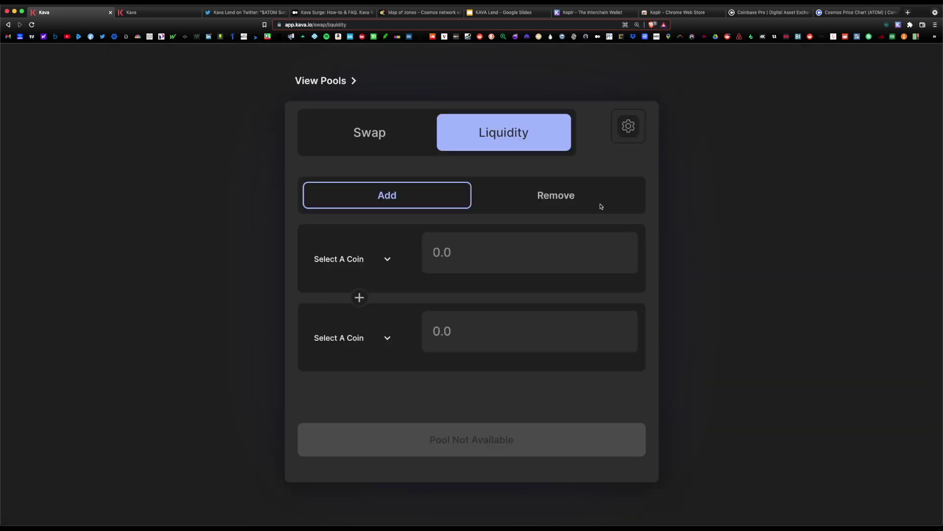
{"action": "key", "text": "super+Left"}
Scroll through the Pools page back to the top, showing the BUSD/USDX liquidity position.
{"action": "scroll", "coordinate": [495, 323], "scroll_direction": "up", "scroll_amount": 8}
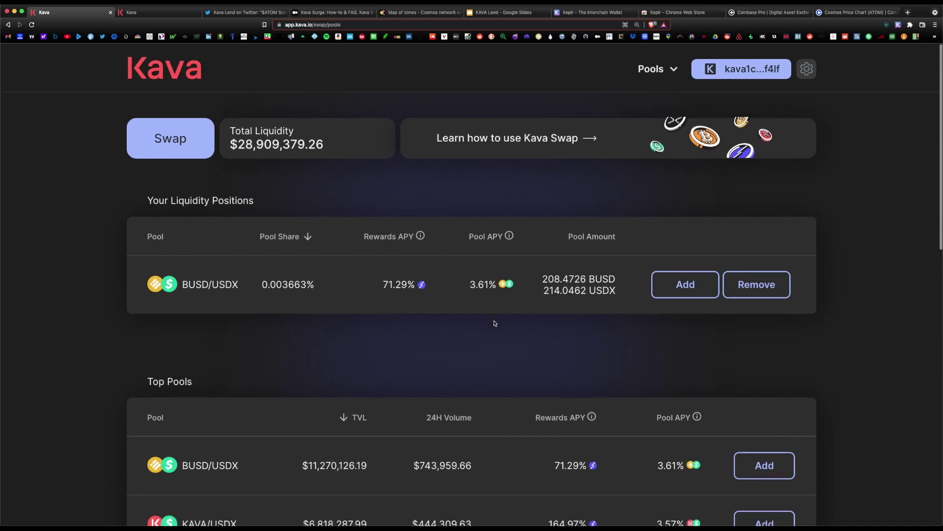
{"action": "scroll", "coordinate": [495, 323], "scroll_direction": "down", "scroll_amount": 10}
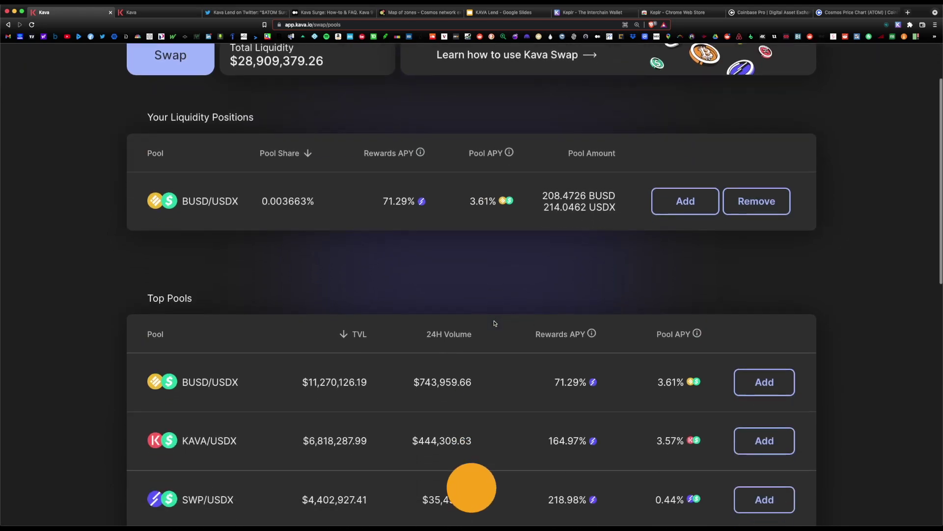
{"action": "scroll", "coordinate": [495, 323], "scroll_direction": "down", "scroll_amount": 1}
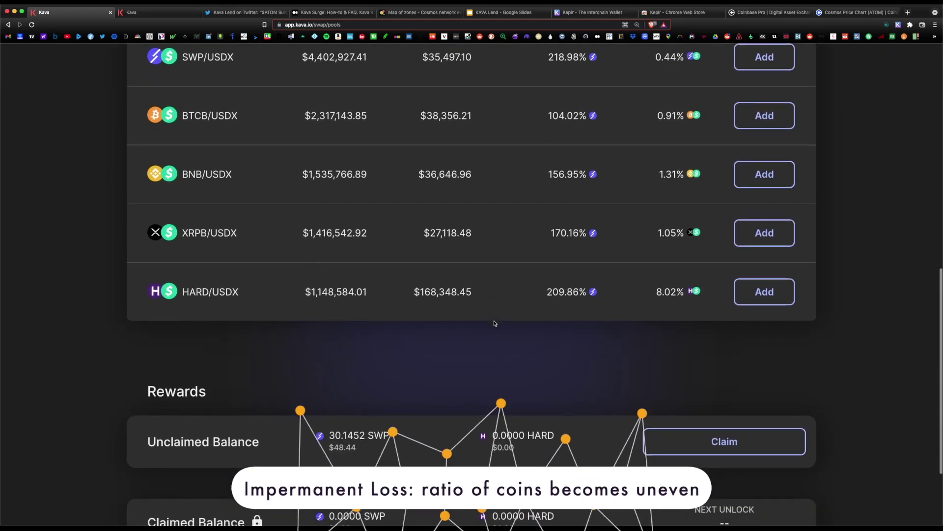
{"action": "scroll", "coordinate": [495, 322], "scroll_direction": "down", "scroll_amount": 3}
{"action": "scroll", "coordinate": [494, 323], "scroll_direction": "up", "scroll_amount": 12}
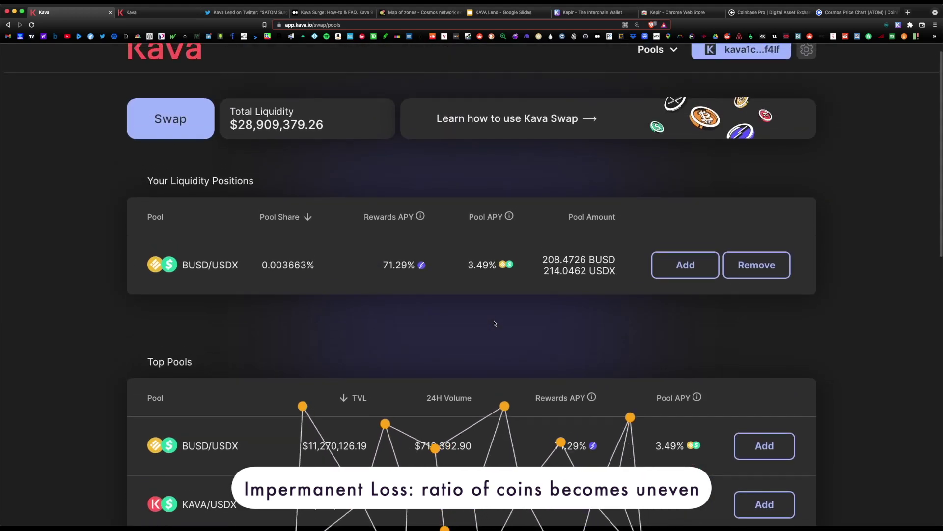
{"action": "scroll", "coordinate": [495, 323], "scroll_direction": "down", "scroll_amount": 3}
{"action": "scroll", "coordinate": [495, 323], "scroll_direction": "down", "scroll_amount": 6}
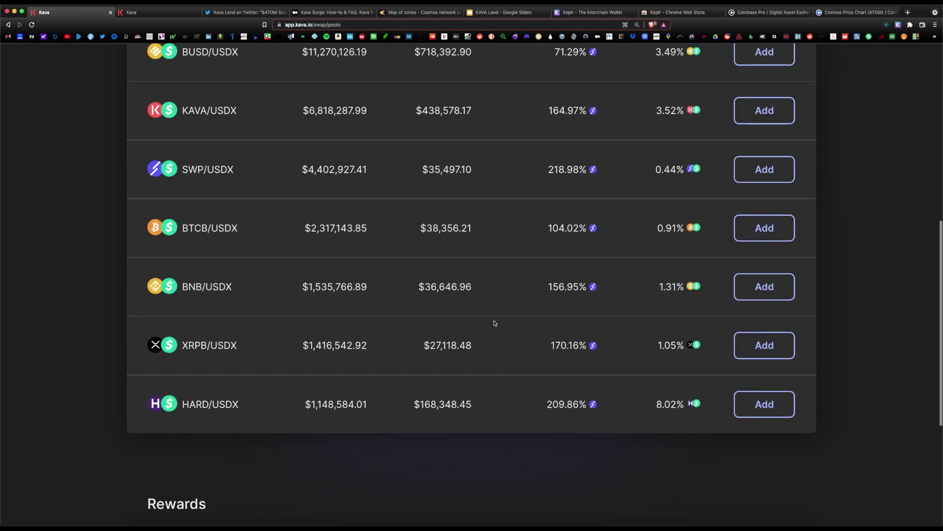
{"action": "scroll", "coordinate": [608, 469], "scroll_direction": "up", "scroll_amount": 1}
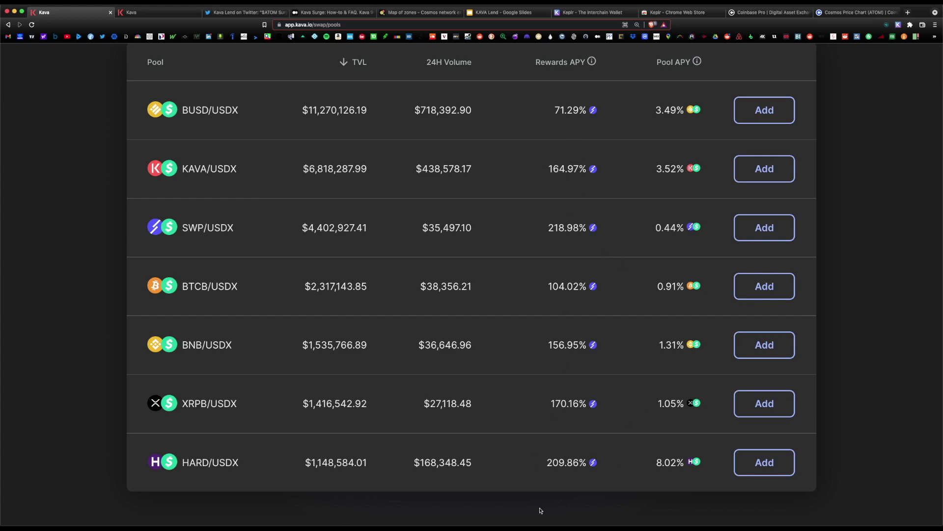
{"action": "scroll", "coordinate": [540, 510], "scroll_direction": "up", "scroll_amount": 10}
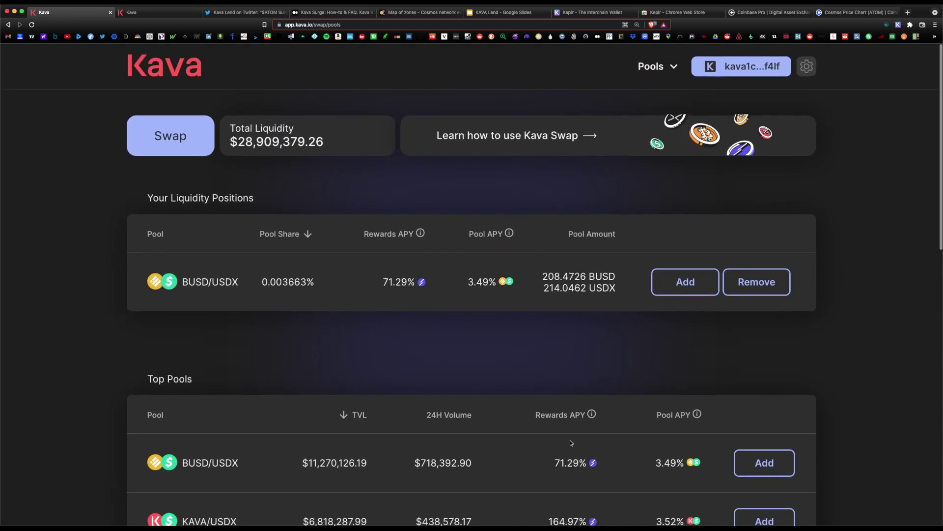
Return to the KAVA Lend slides and highlight step 7b, 'Convert to KAVA for staking'.
{"action": "key", "text": "super+6"}
{"action": "left_click_drag", "start_coordinate": [621, 442], "coordinate": [686, 443]}
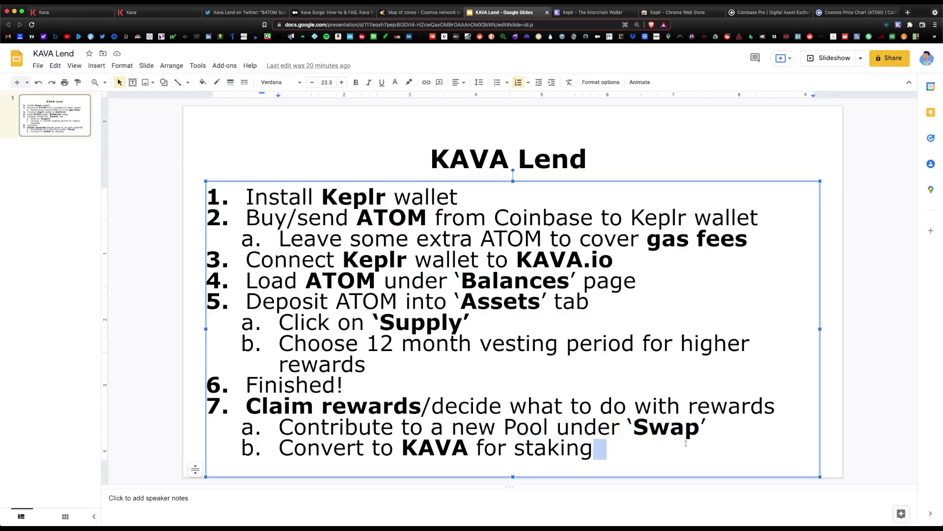
{"action": "left_click", "coordinate": [276, 422]}
{"action": "left_click_drag", "start_coordinate": [281, 451], "coordinate": [640, 447]}
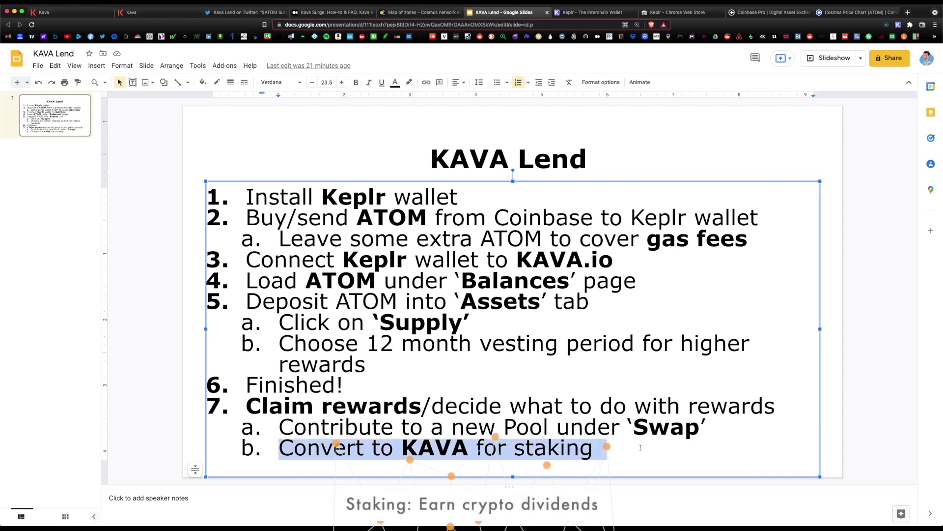
Return to the Kava Lend rewards section and scroll to the top.
{"action": "left_click", "coordinate": [640, 447]}
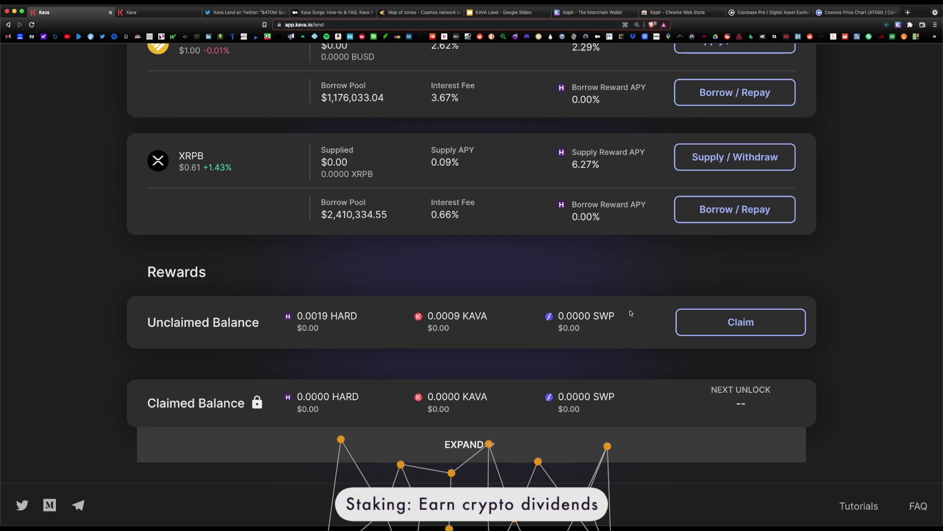
{"action": "left_click", "coordinate": [695, 334]}
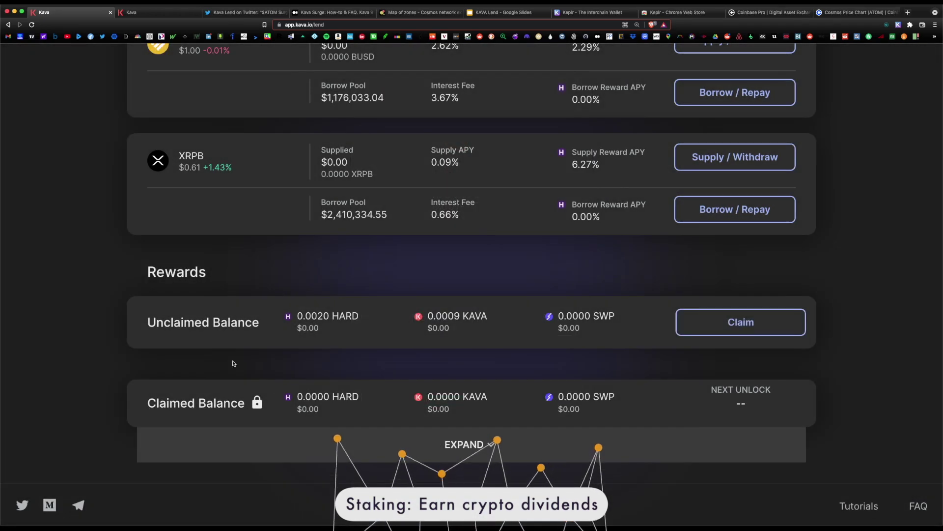
{"action": "scroll", "coordinate": [598, 398], "scroll_direction": "up", "scroll_amount": 20}
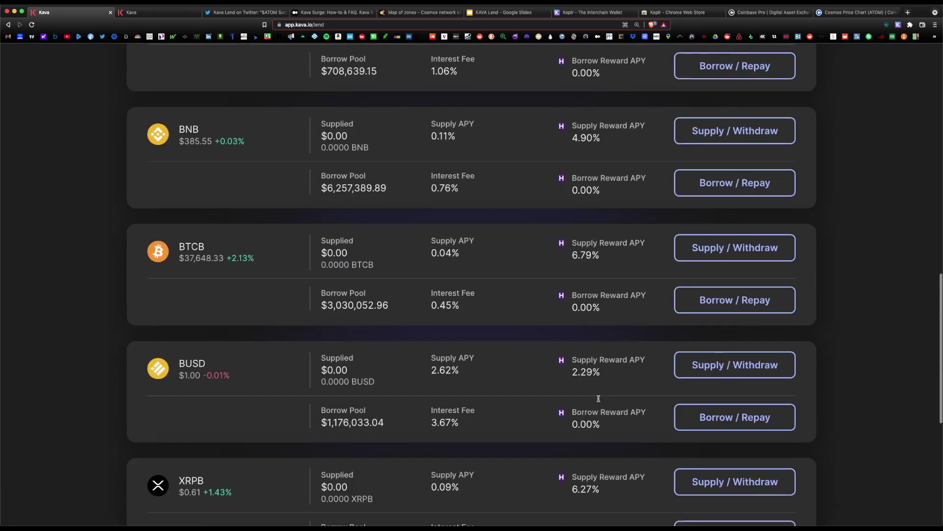
Switch the Keplr wallet to the Kava chain and confirm 0.981000 KAVA is available.
{"action": "left_click", "coordinate": [895, 26]}
{"action": "left_click", "coordinate": [839, 42]}
{"action": "scroll", "coordinate": [851, 100], "scroll_direction": "down", "scroll_amount": 5}
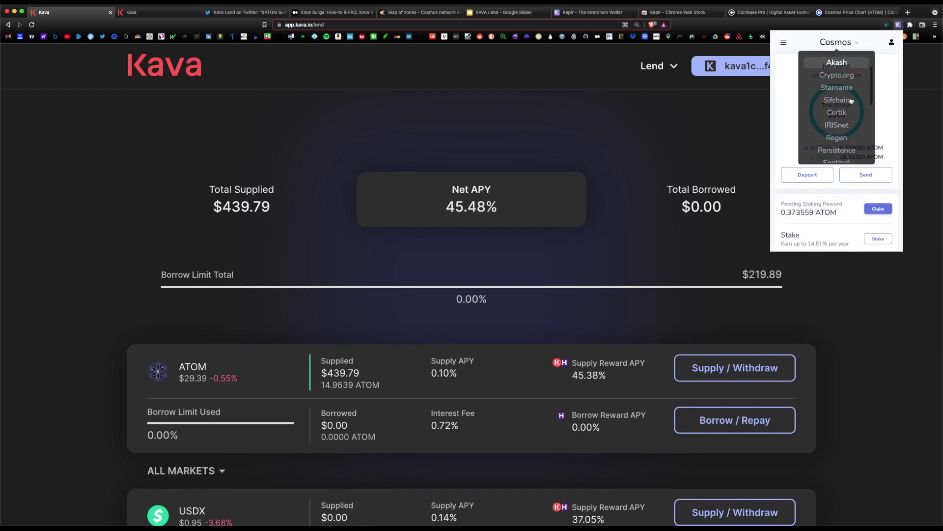
{"action": "left_click", "coordinate": [842, 116]}
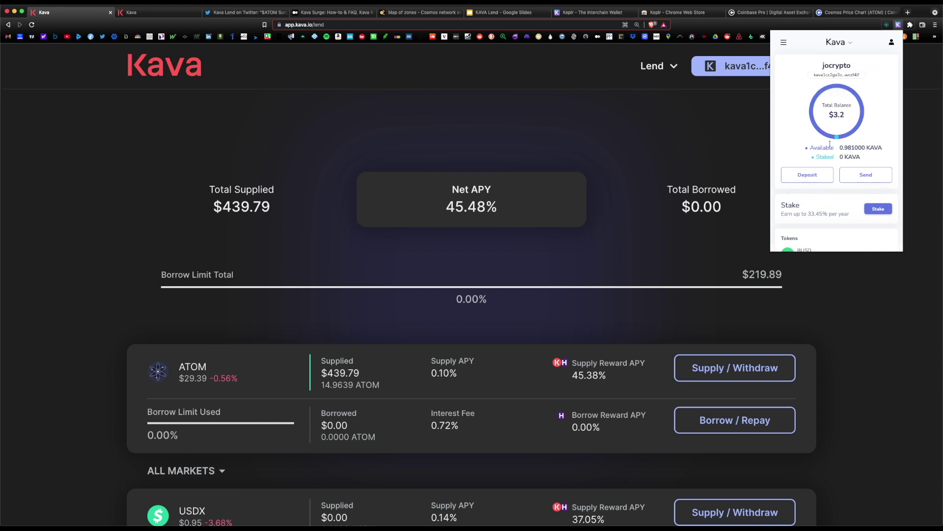
{"action": "left_click_drag", "start_coordinate": [817, 147], "coordinate": [890, 147]}
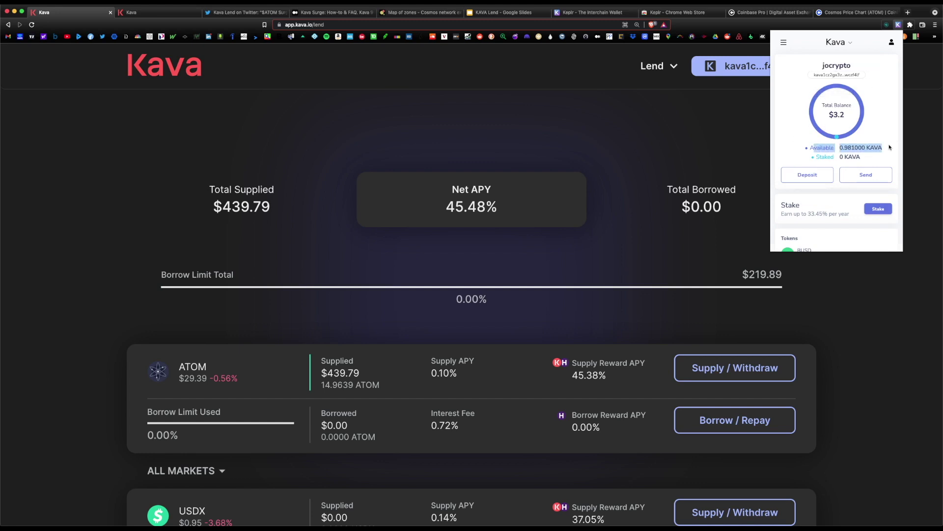
{"action": "left_click", "coordinate": [841, 43]}
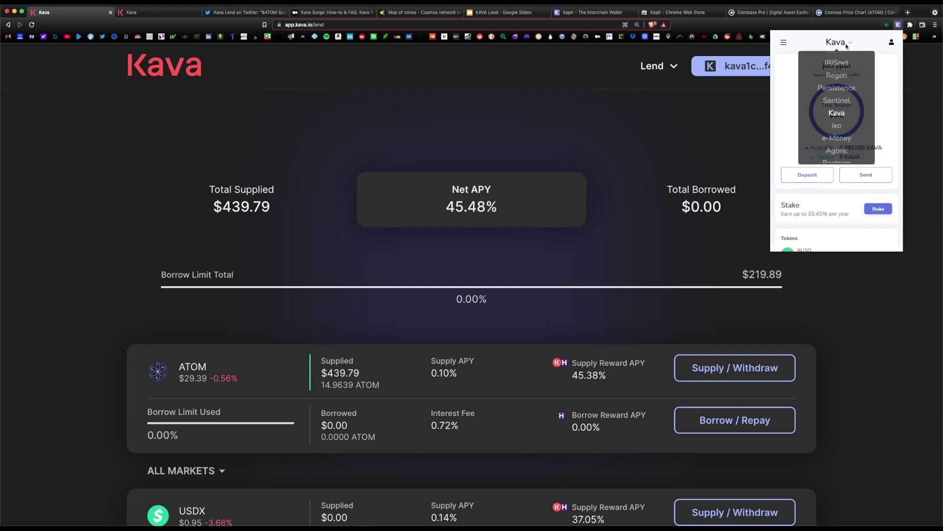
{"action": "left_click", "coordinate": [917, 134]}
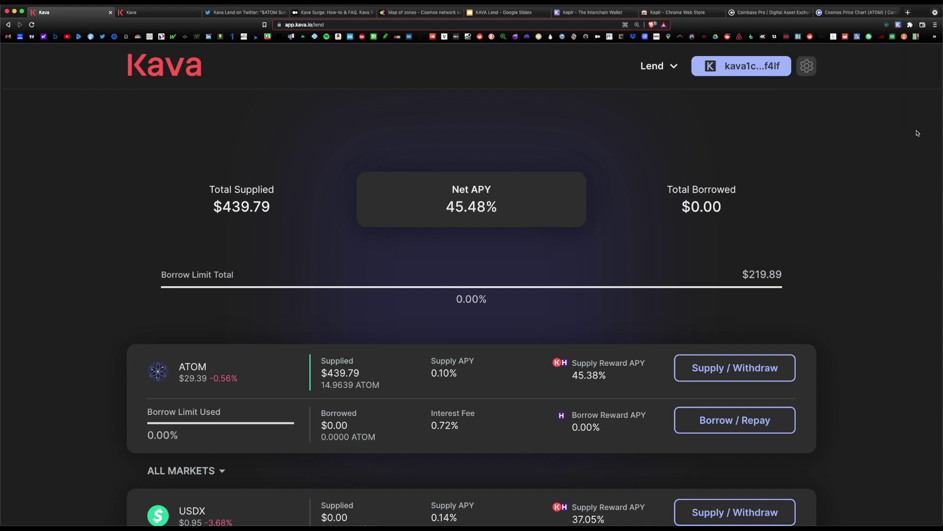
{"action": "left_click", "coordinate": [671, 68]}
Open the Balances page, then open and close the Send KAVA form.
{"action": "left_click", "coordinate": [631, 122]}
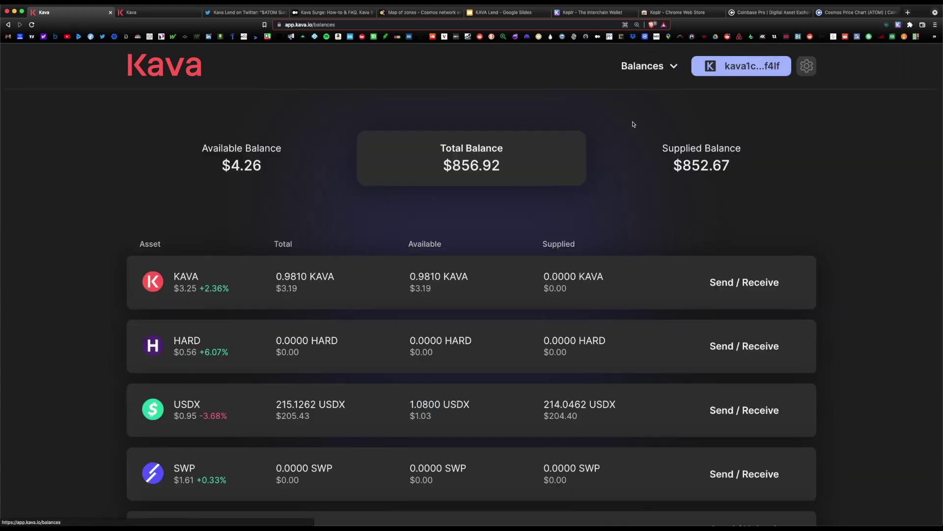
{"action": "left_click", "coordinate": [724, 282]}
{"action": "left_click", "coordinate": [401, 335]}
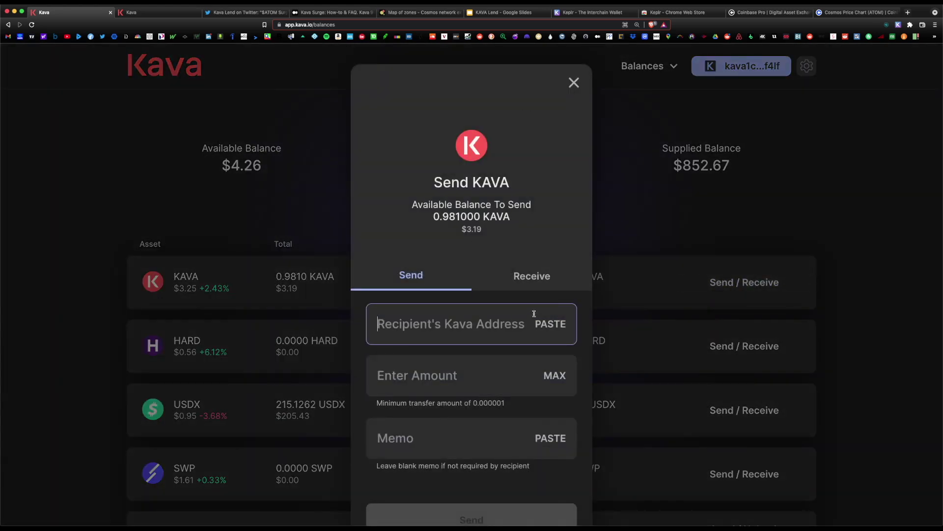
{"action": "left_click", "coordinate": [695, 87]}
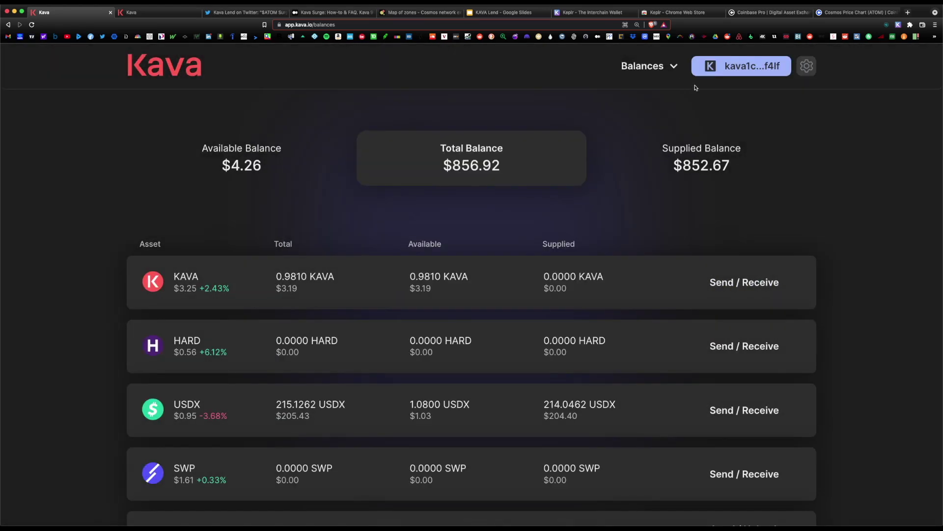
Open the Kava staking page from the Keplr wallet.
{"action": "left_click", "coordinate": [898, 25]}
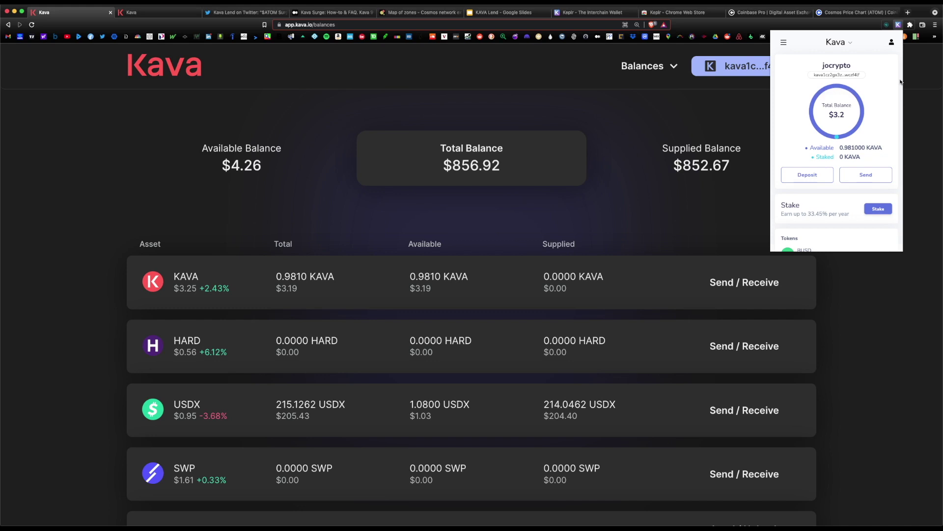
{"action": "scroll", "coordinate": [796, 187], "scroll_direction": "down", "scroll_amount": 1}
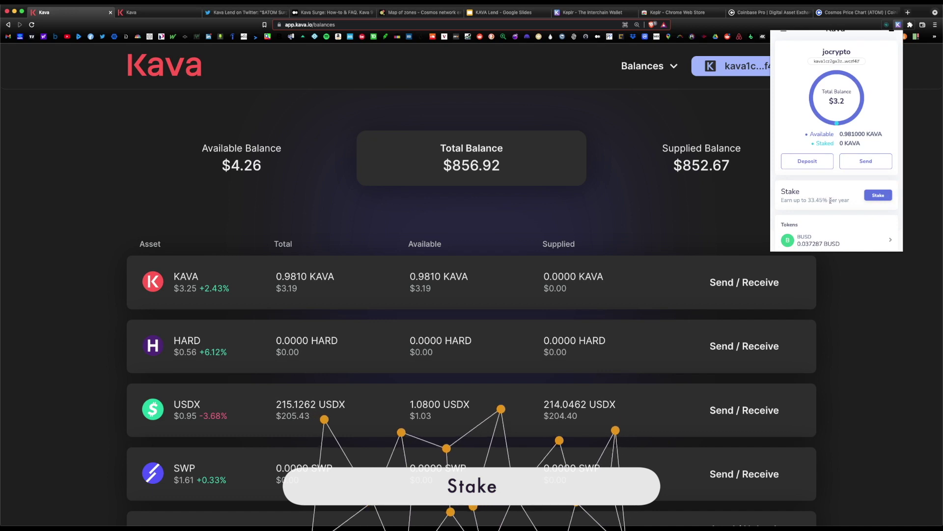
{"action": "left_click", "coordinate": [877, 196]}
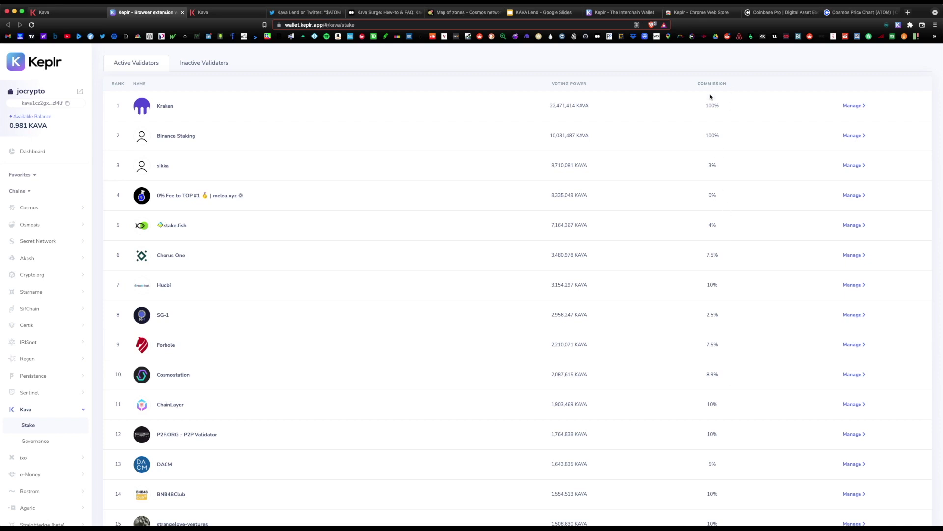
Scroll the validator list and point out Citadel.one's 5% commission.
{"action": "scroll", "coordinate": [455, 229], "scroll_direction": "down", "scroll_amount": 1}
{"action": "scroll", "coordinate": [455, 229], "scroll_direction": "down", "scroll_amount": 4}
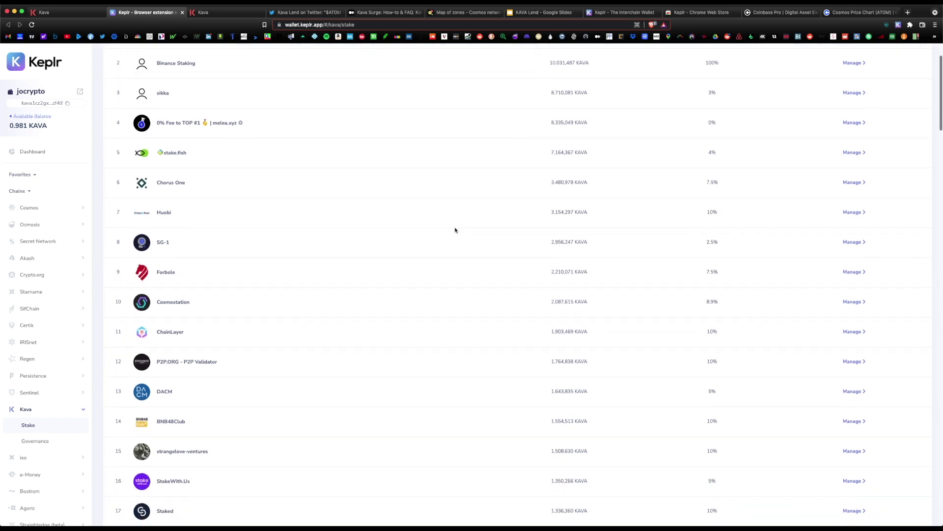
{"action": "scroll", "coordinate": [456, 230], "scroll_direction": "up", "scroll_amount": 5}
{"action": "scroll", "coordinate": [455, 229], "scroll_direction": "down", "scroll_amount": 10}
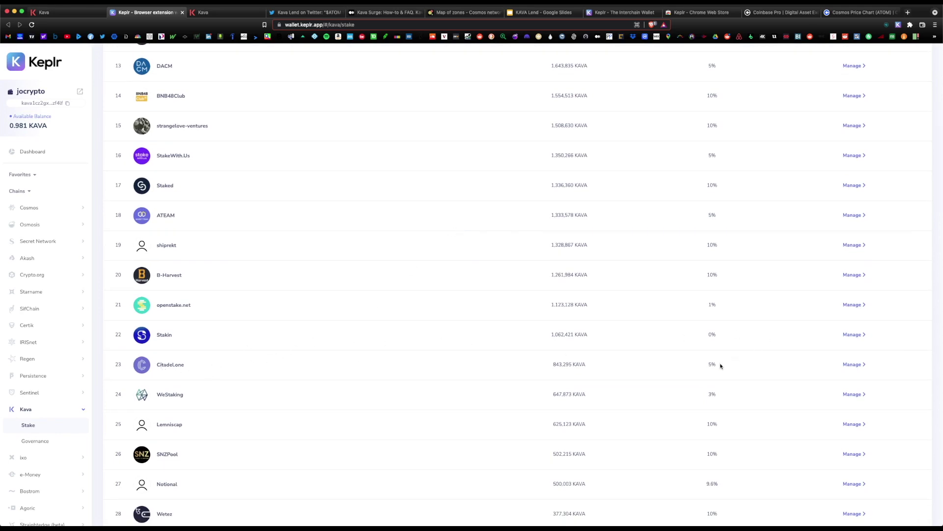
{"action": "left_click_drag", "start_coordinate": [721, 366], "coordinate": [706, 366]}
{"action": "left_click", "coordinate": [764, 367]}
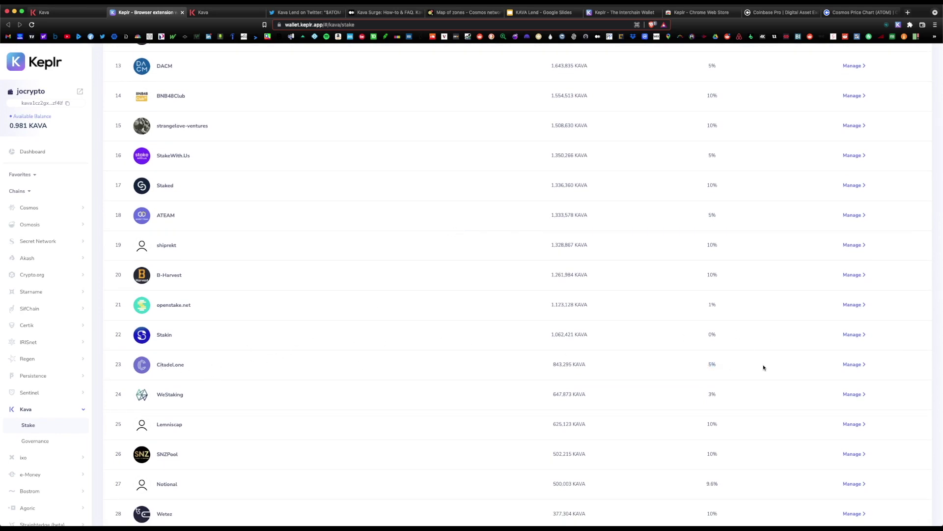
Start a delegation to Citadel.one with 1,000 as the amount, then return to the slides.
{"action": "left_click", "coordinate": [846, 364]}
{"action": "left_click", "coordinate": [531, 337]}
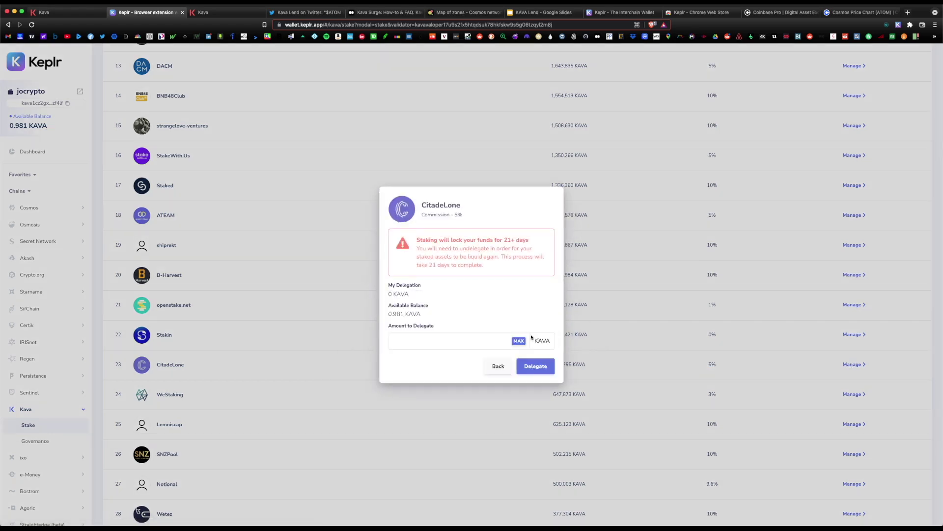
{"action": "left_click", "coordinate": [412, 341]}
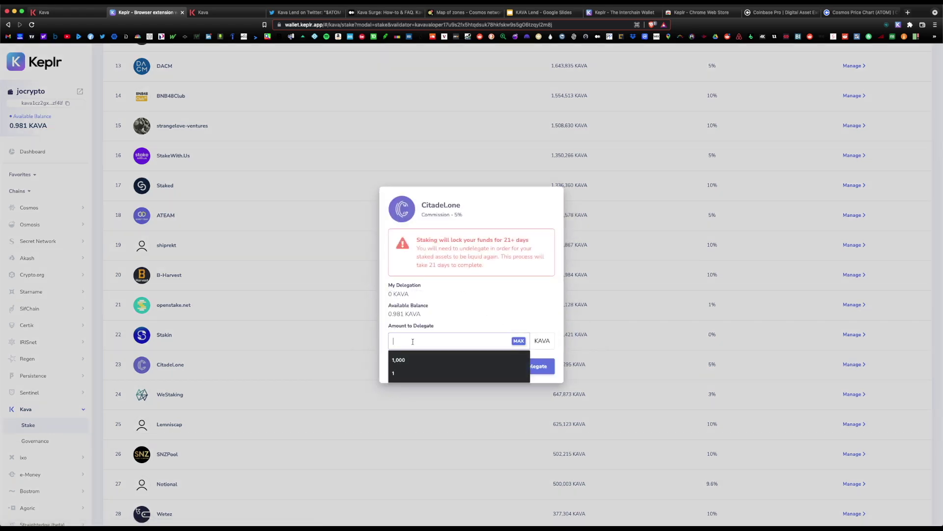
{"action": "left_click", "coordinate": [409, 360]}
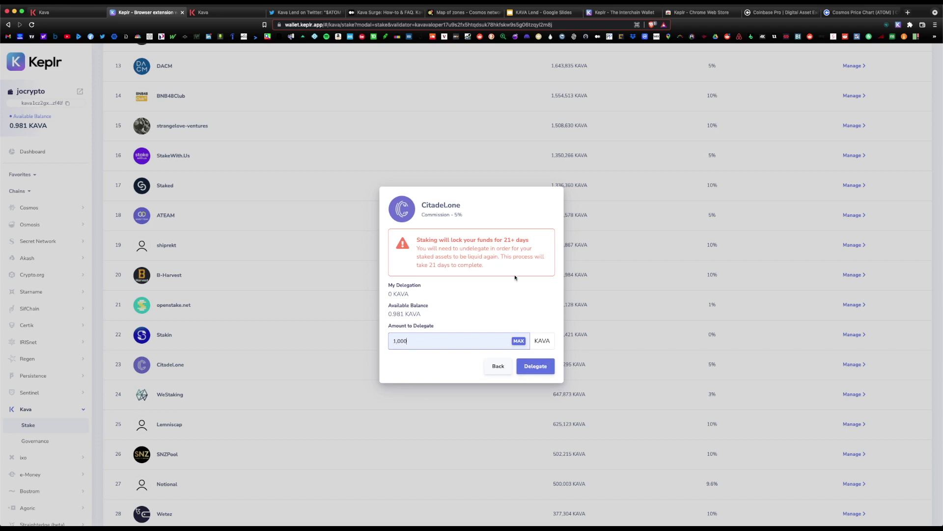
{"action": "left_click", "coordinate": [463, 360]}
{"action": "key", "text": "super+7"}
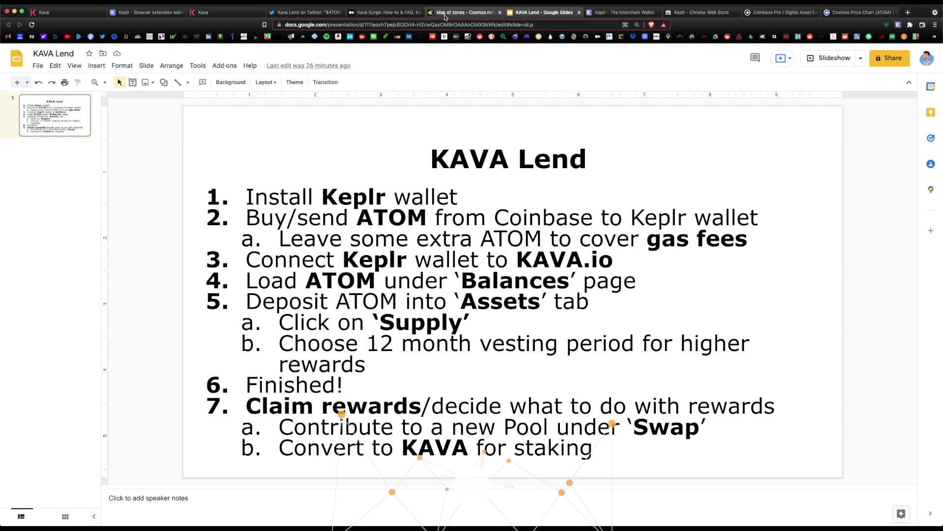
{"action": "left_click", "coordinate": [445, 15]}
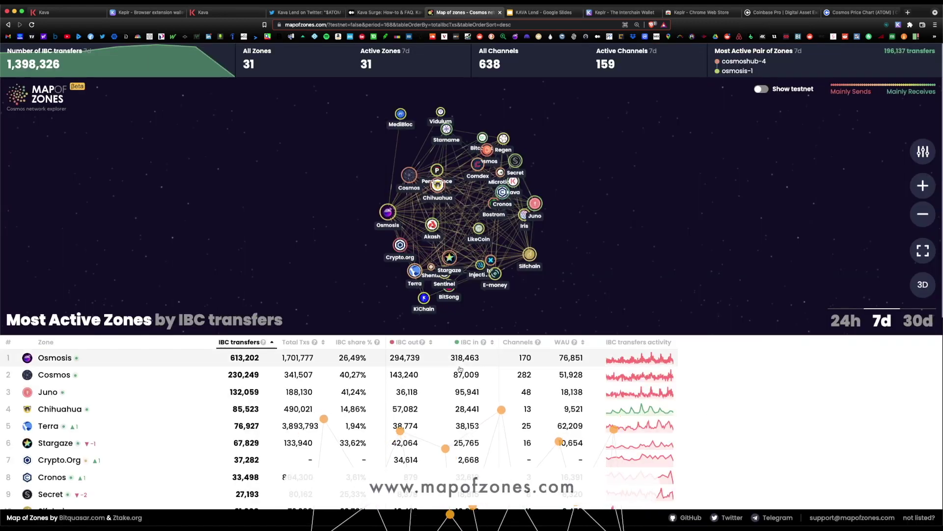
{"action": "scroll", "coordinate": [449, 384], "scroll_direction": "down", "scroll_amount": 10}
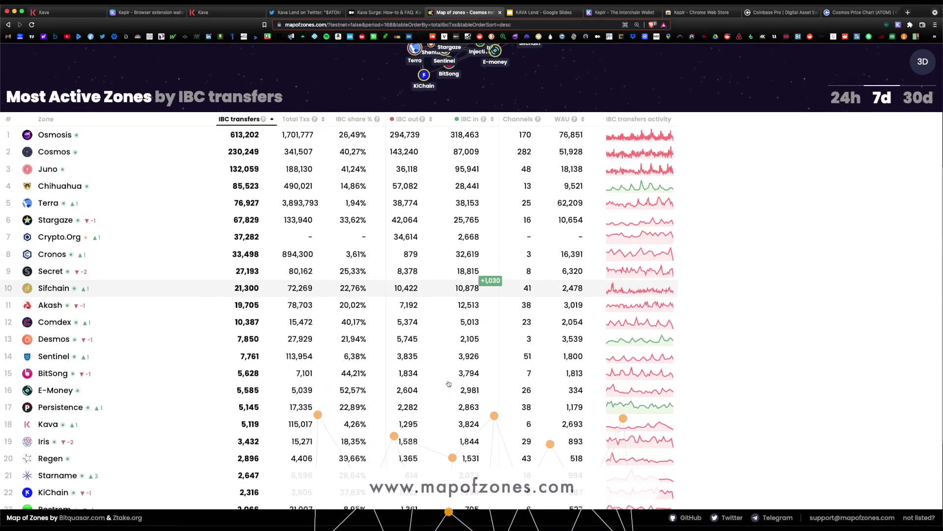
{"action": "scroll", "coordinate": [449, 384], "scroll_direction": "down", "scroll_amount": 3}
{"action": "scroll", "coordinate": [449, 384], "scroll_direction": "up", "scroll_amount": 15}
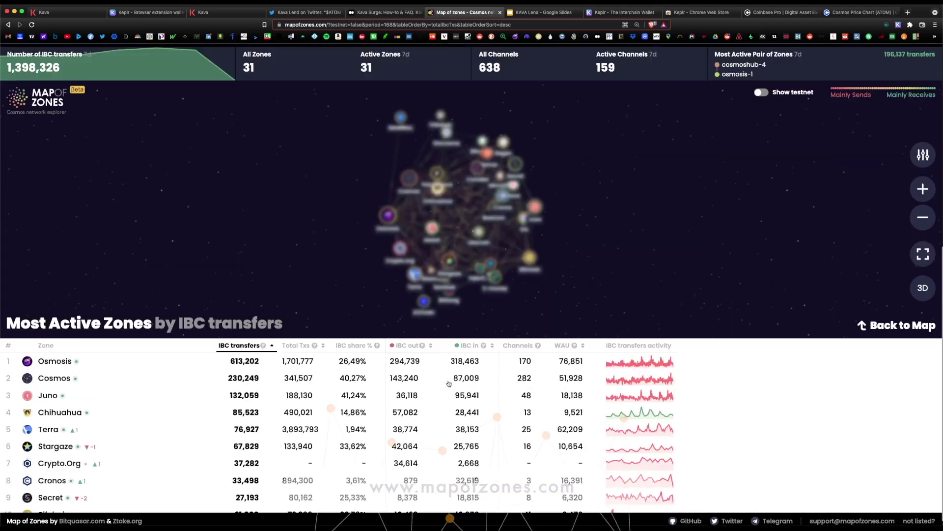
{"action": "key", "text": "ctrl+Tab"}
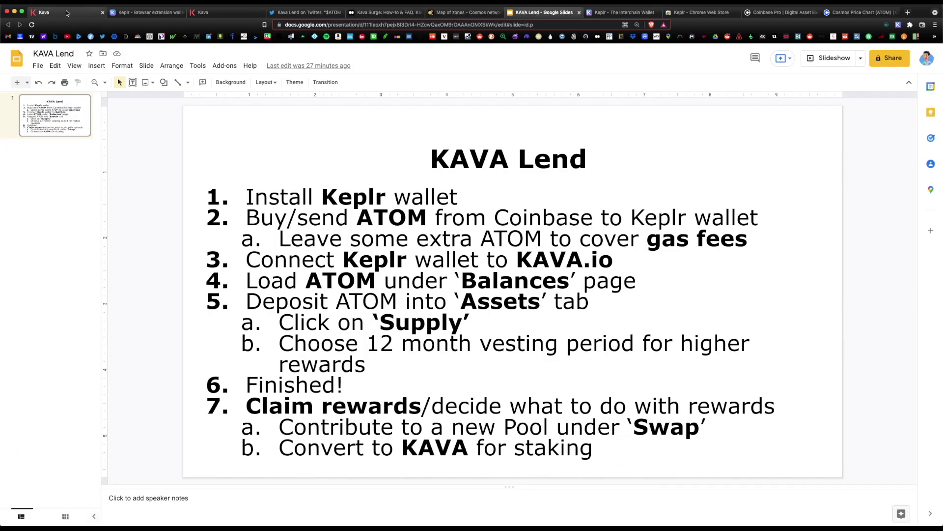
Check the $439.79 supplied on Kava Lend, then view the '$ATOM Surge is LIVE' tweet.
{"action": "left_click", "coordinate": [69, 13]}
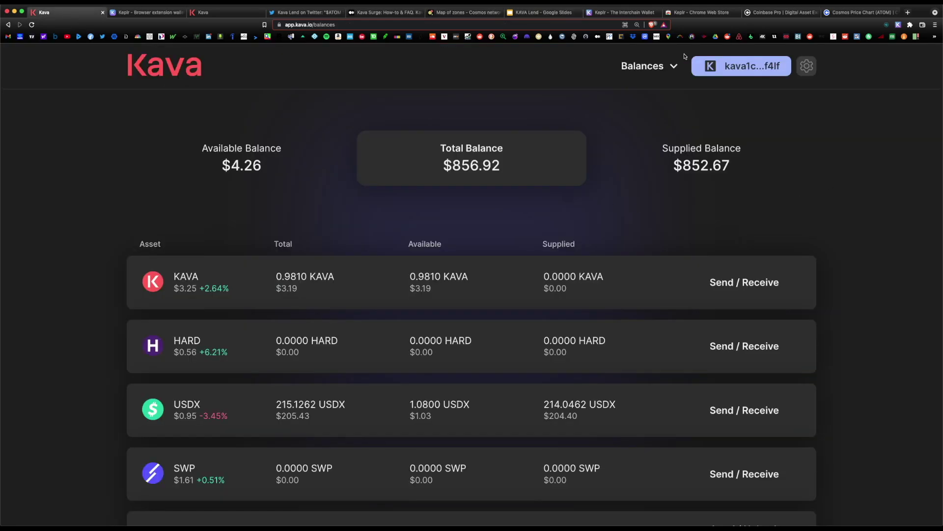
{"action": "left_click", "coordinate": [659, 98]}
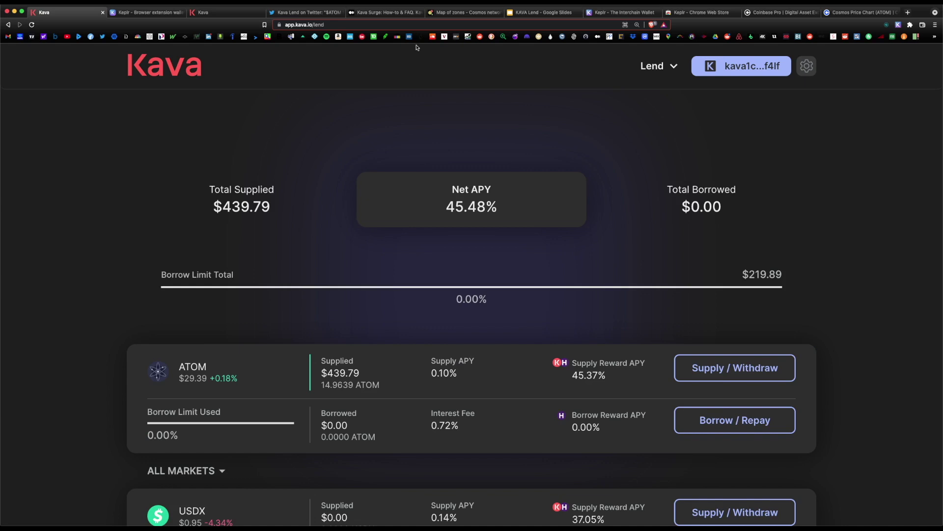
{"action": "left_click", "coordinate": [309, 12]}
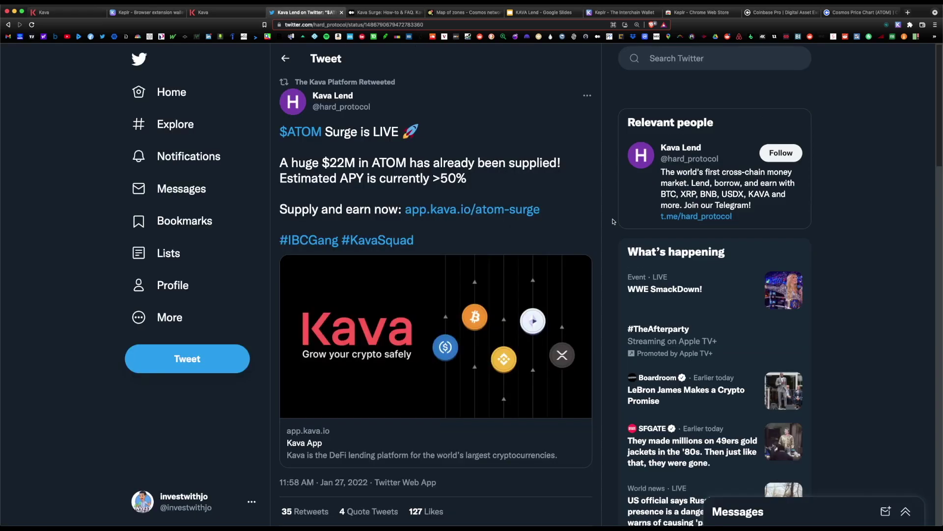